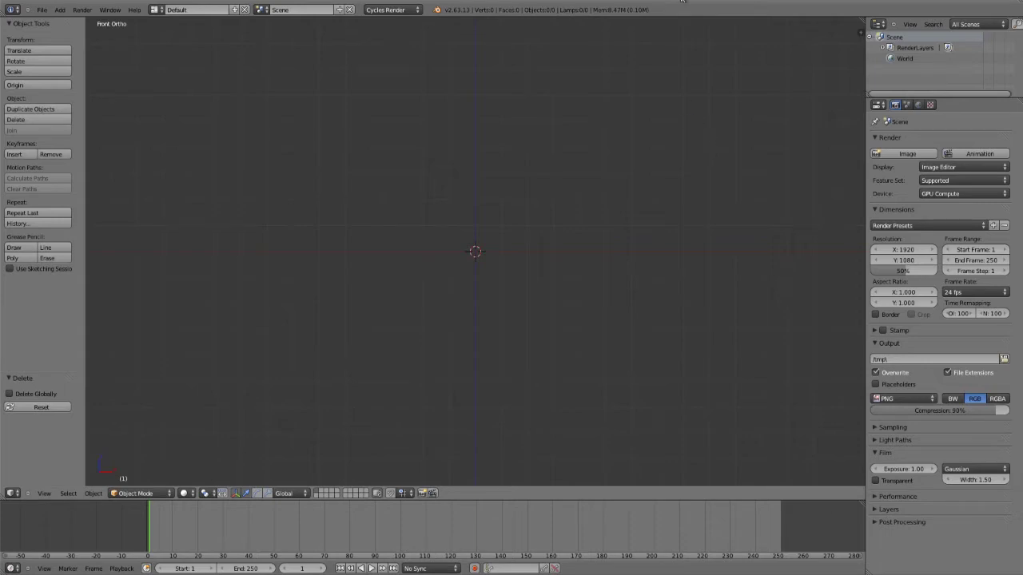
- Open the car_sport.blend file
key(ctrl+o)
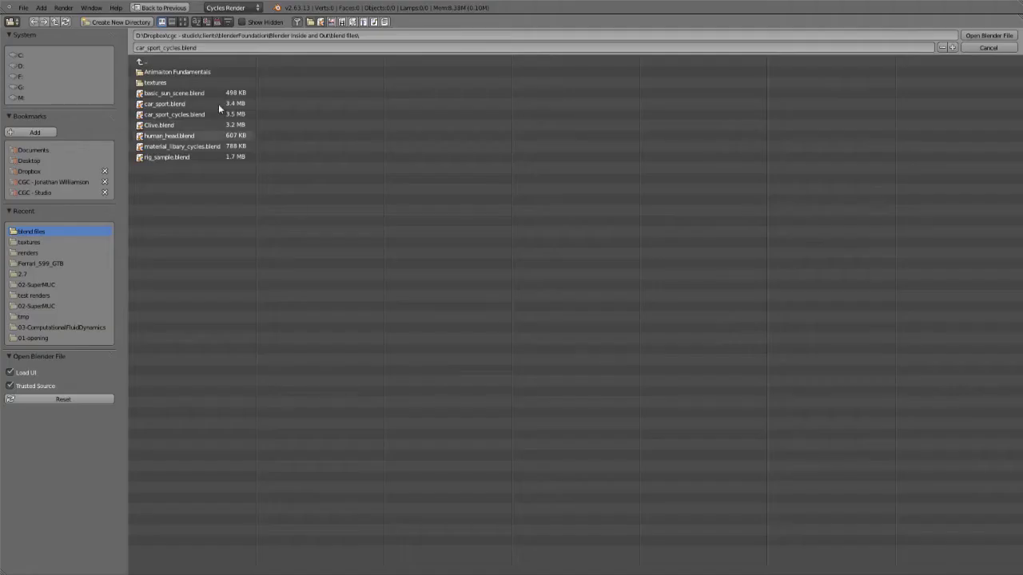
click(178, 104)
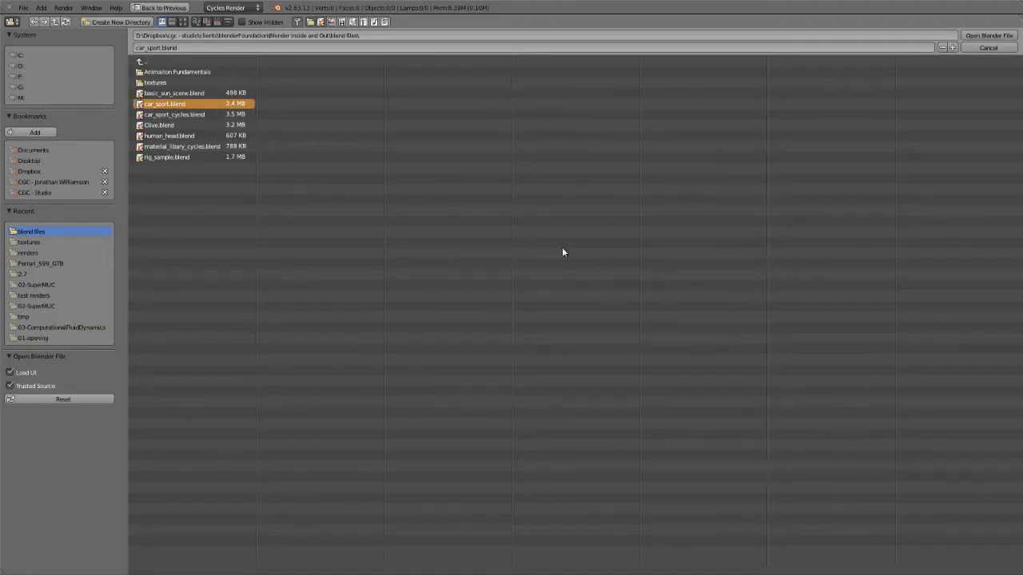
key(Return)
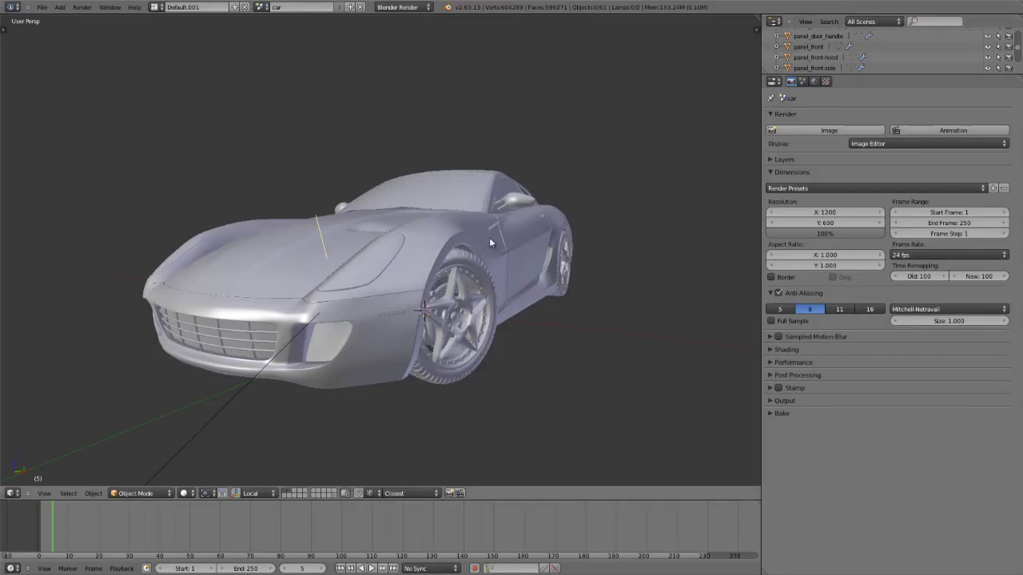
- Show the car from the front in wireframe and box-select all of its parts
right_click(489, 237)
key(KP_1)
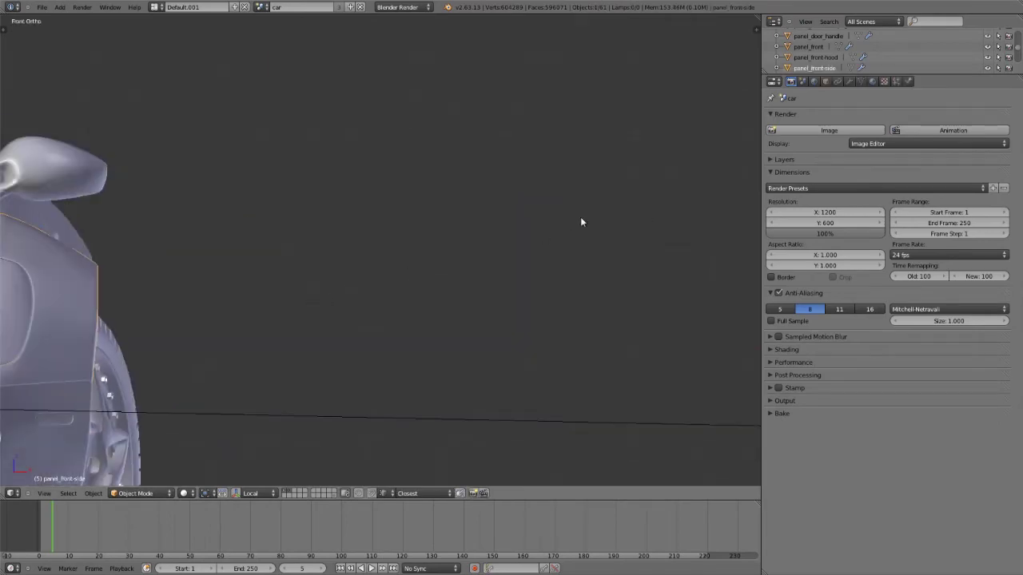
scroll(574, 239, down, 5)
key(z)
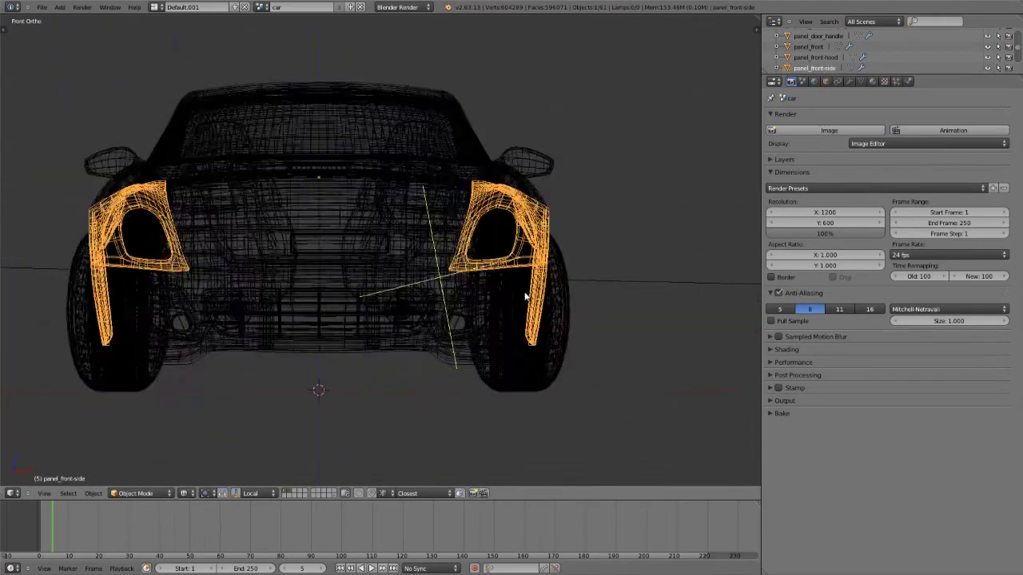
scroll(525, 297, down, 3)
key(b)
drag(131, 112, 494, 353)
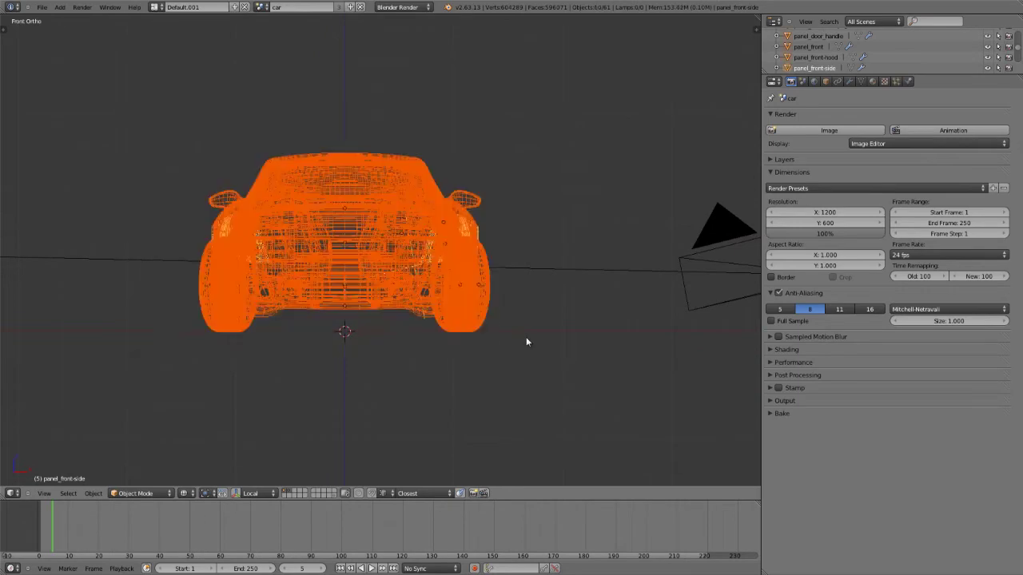
middle_drag(460, 215, 525, 221)
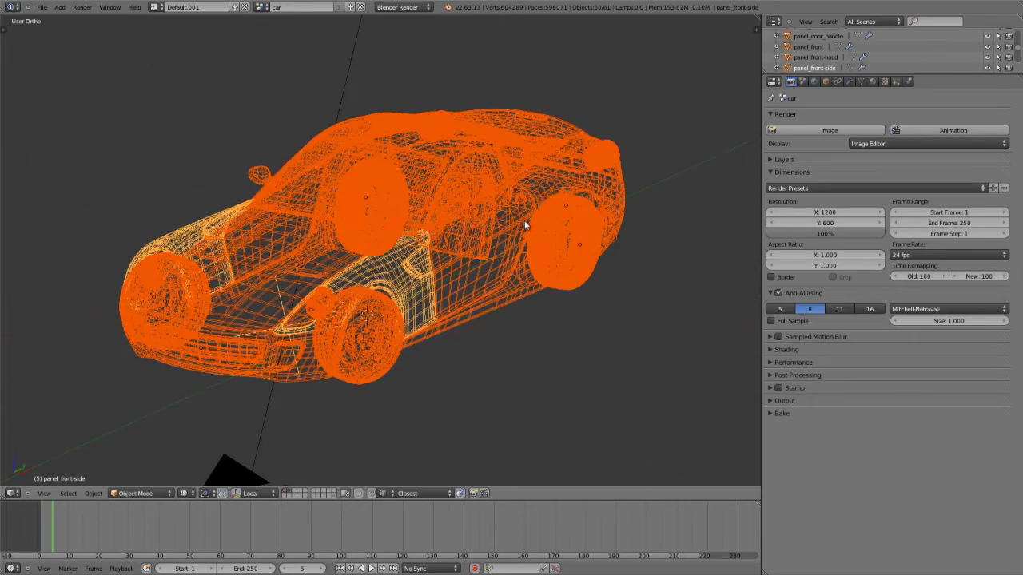
- Put the selected car parts into a new object group named 'Car'
click(826, 82)
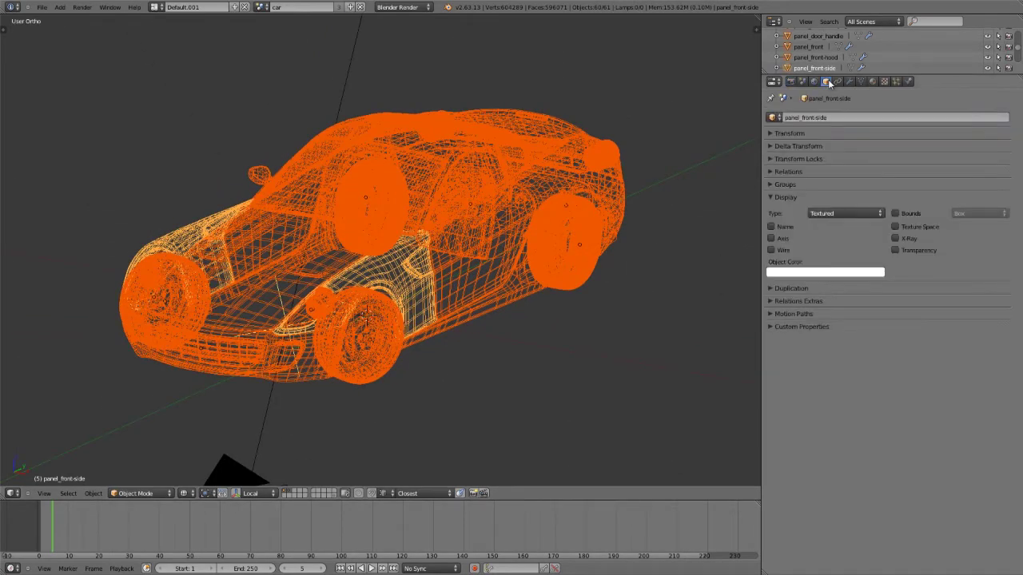
click(771, 184)
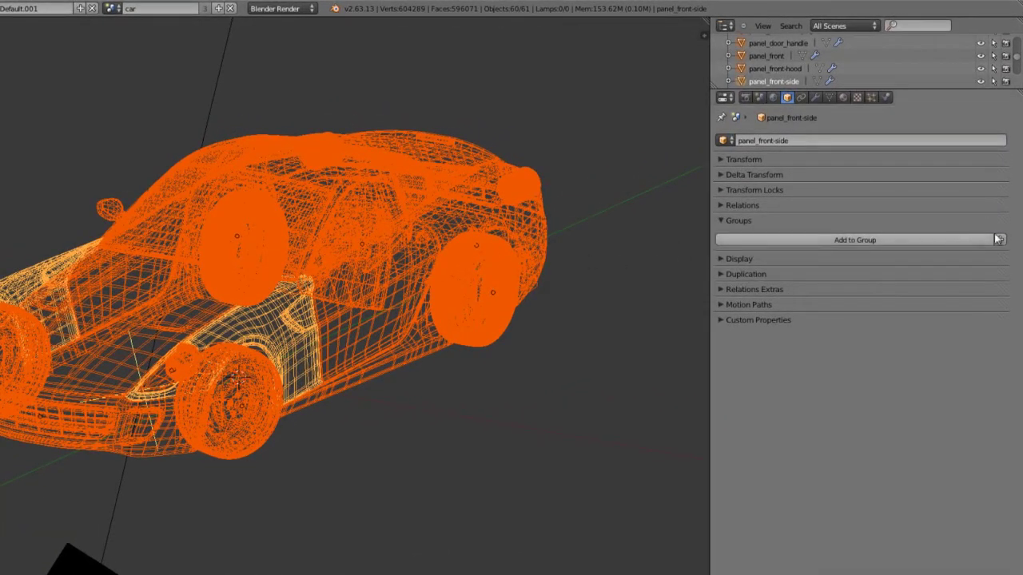
click(862, 243)
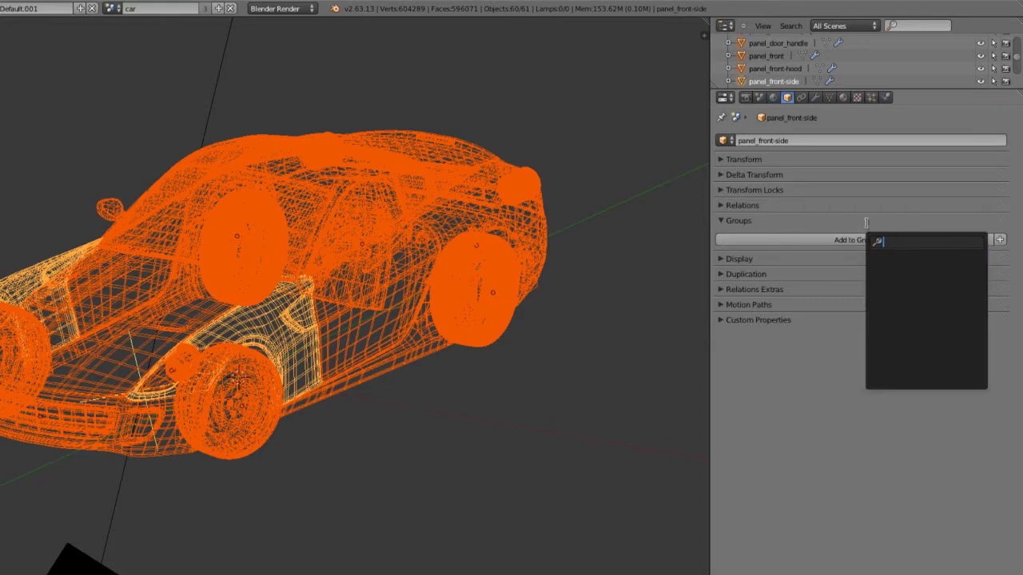
click(999, 239)
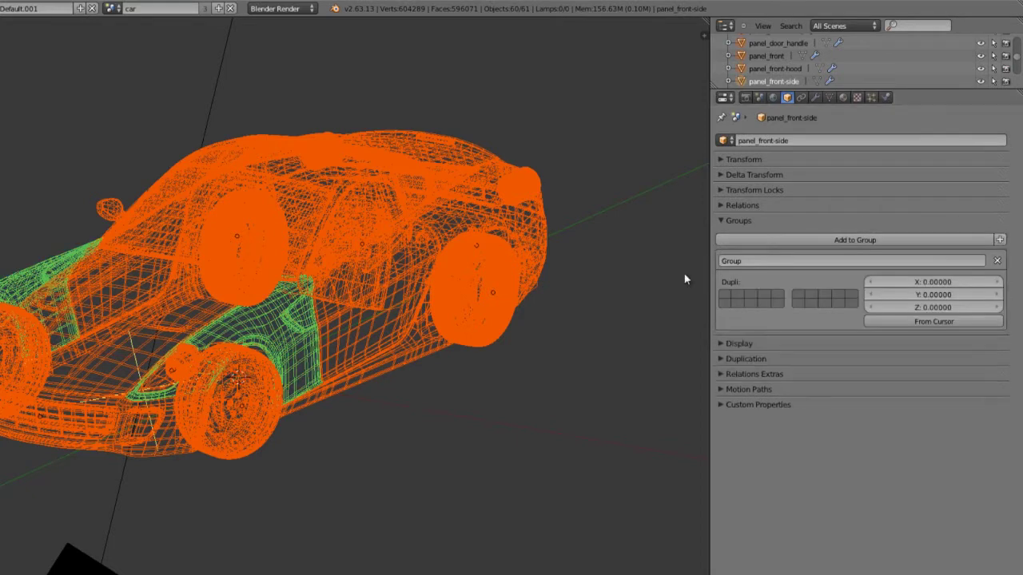
click(742, 262)
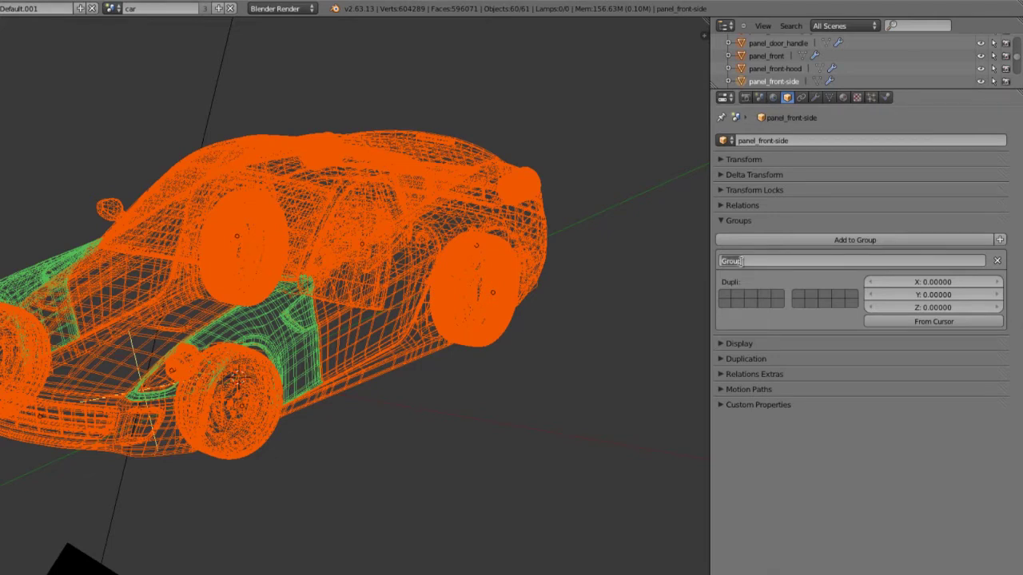
text(Car)
key(Return)
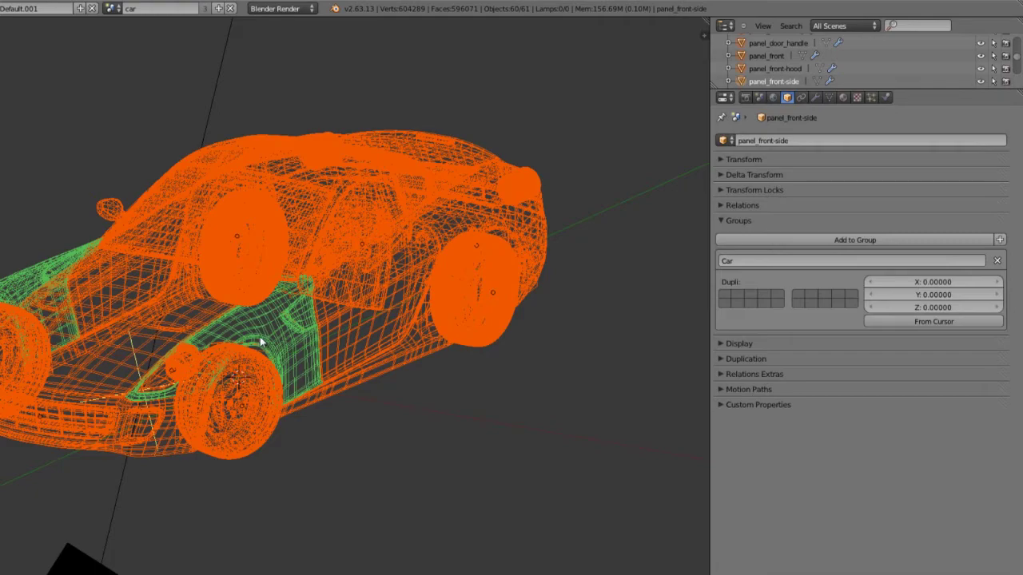
- Undo the accidental door move and add panel_door to the Car group
key(z)
key(z)
middle_drag(320, 302, 423, 304)
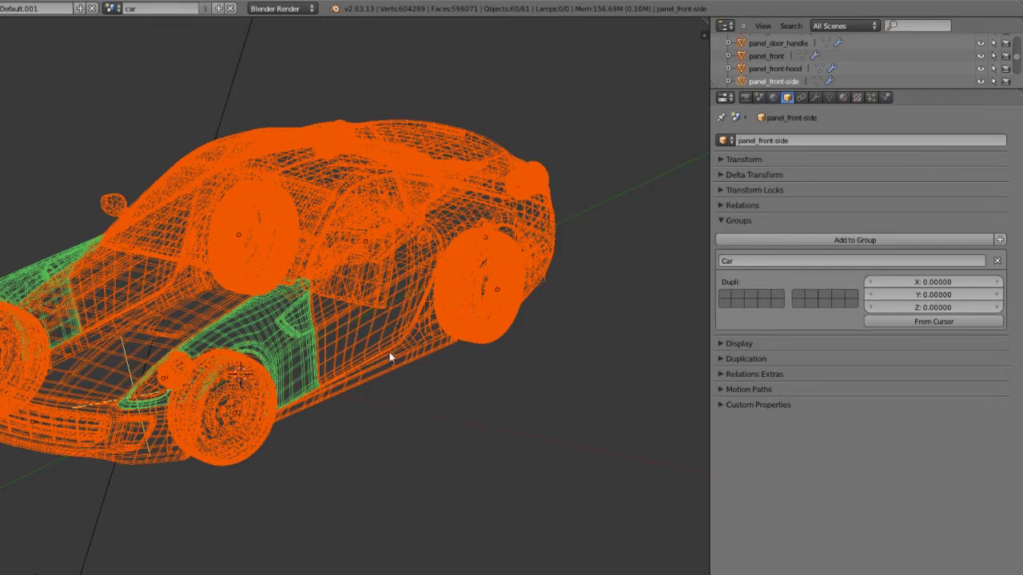
right_click(384, 327)
key(ctrl+z)
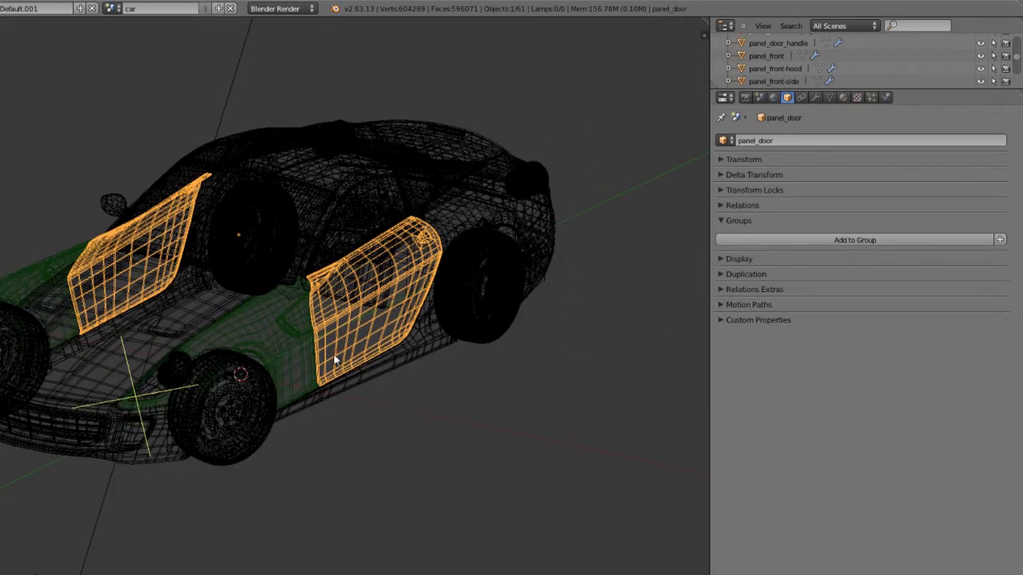
key(KP_1)
shift+middle_drag(43, 497, 369, 337)
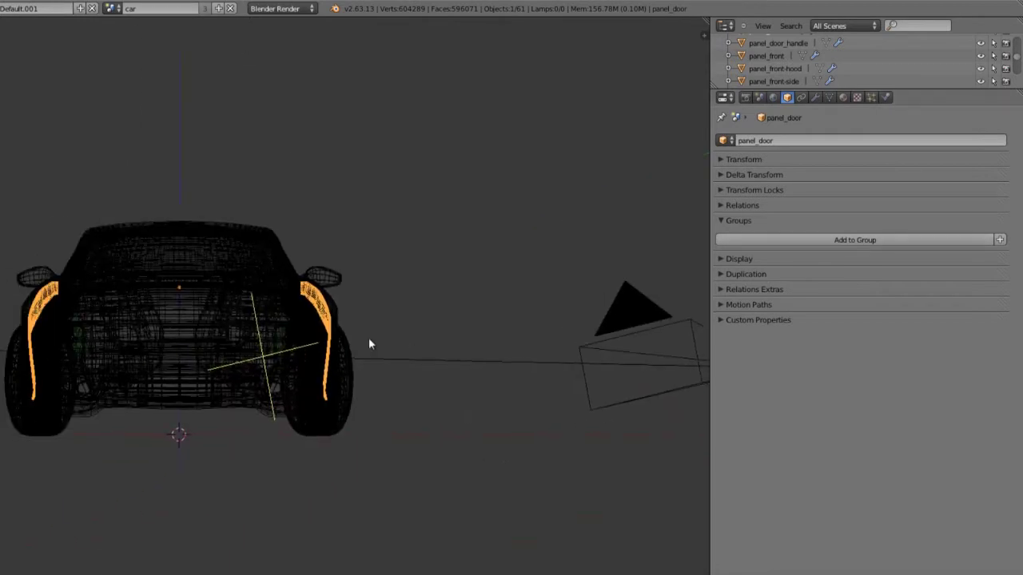
click(880, 239)
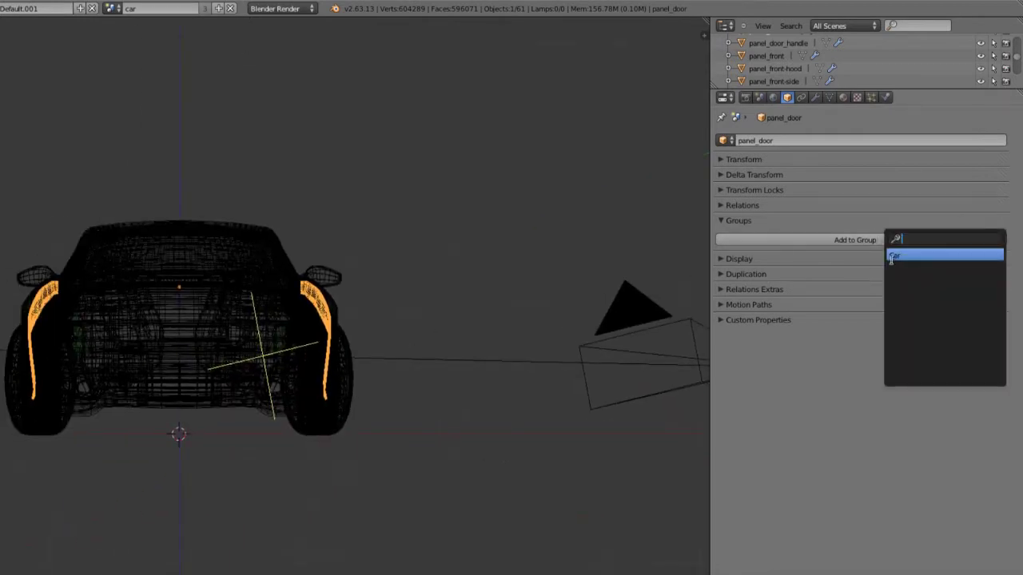
click(905, 255)
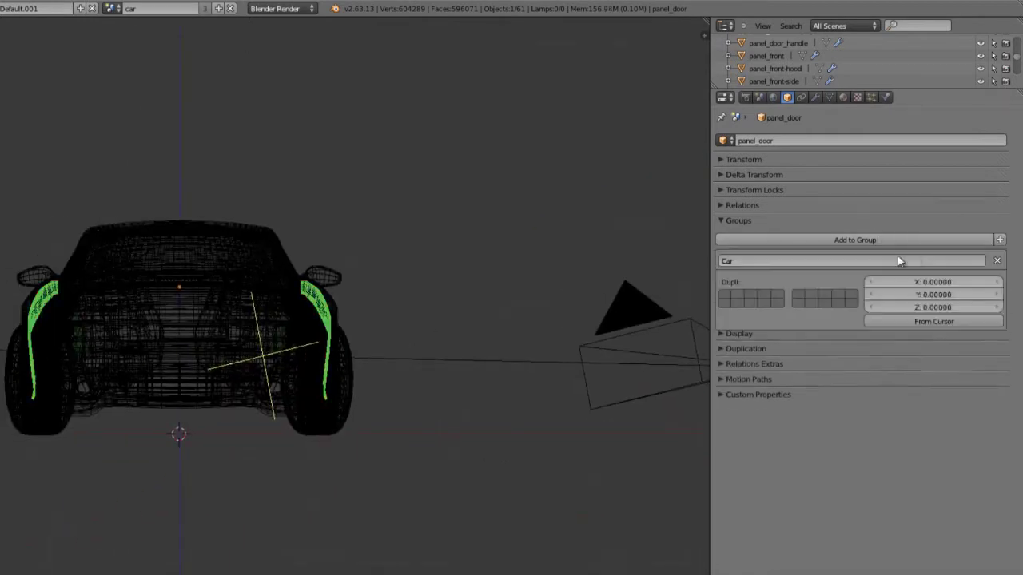
- Box-select all the car parts again and orbit to an angled close view
key(b)
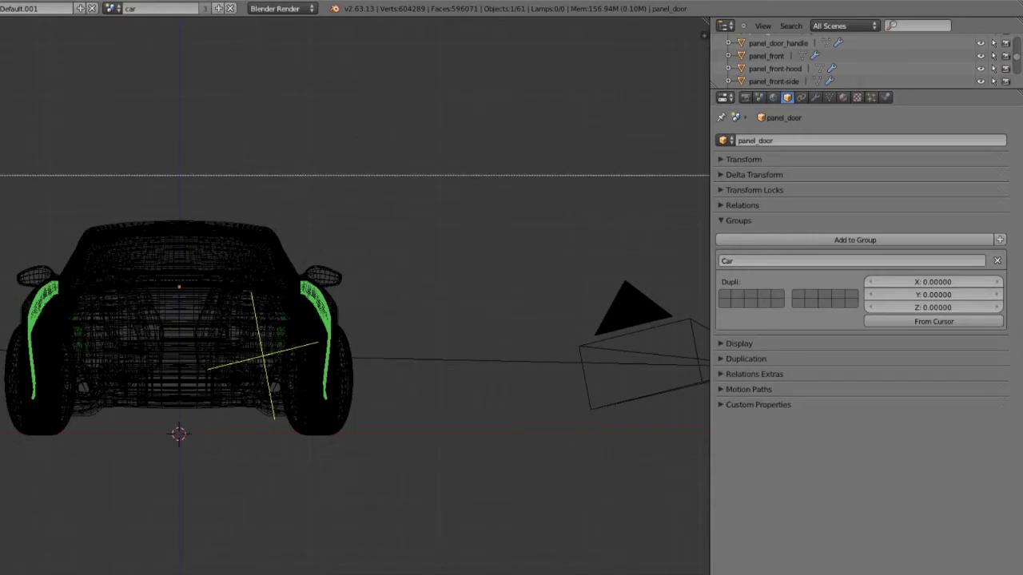
drag(2, 167, 373, 489)
key(b)
key(Escape)
middle_drag(468, 429, 346, 414)
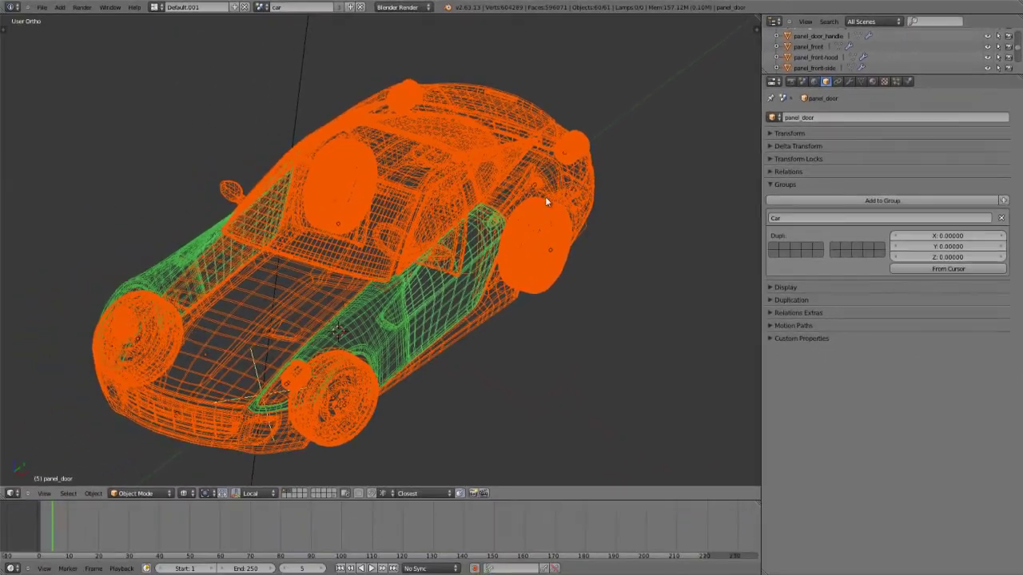
- Inspect the green Car group side panels in wireframe view
key(z)
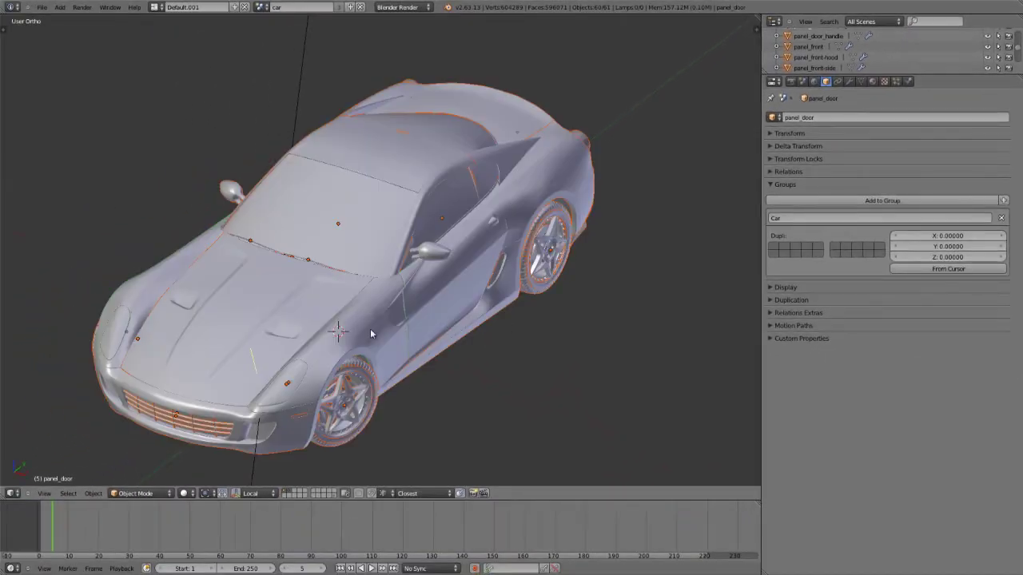
key(z)
shift+click(402, 325)
scroll(394, 310, up, 3)
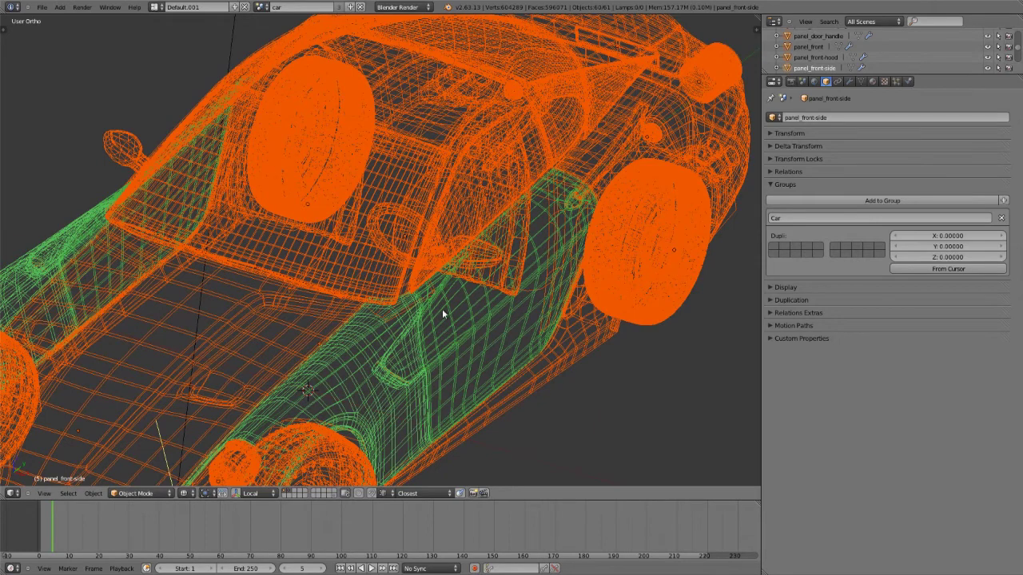
shift+scroll(444, 309, down, 3)
shift+click(413, 294)
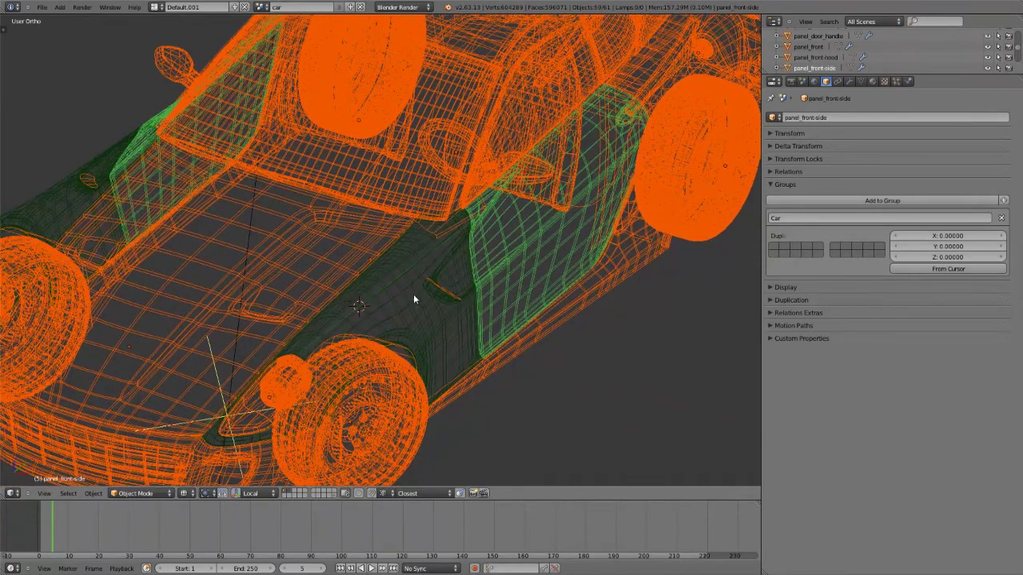
shift+click(413, 297)
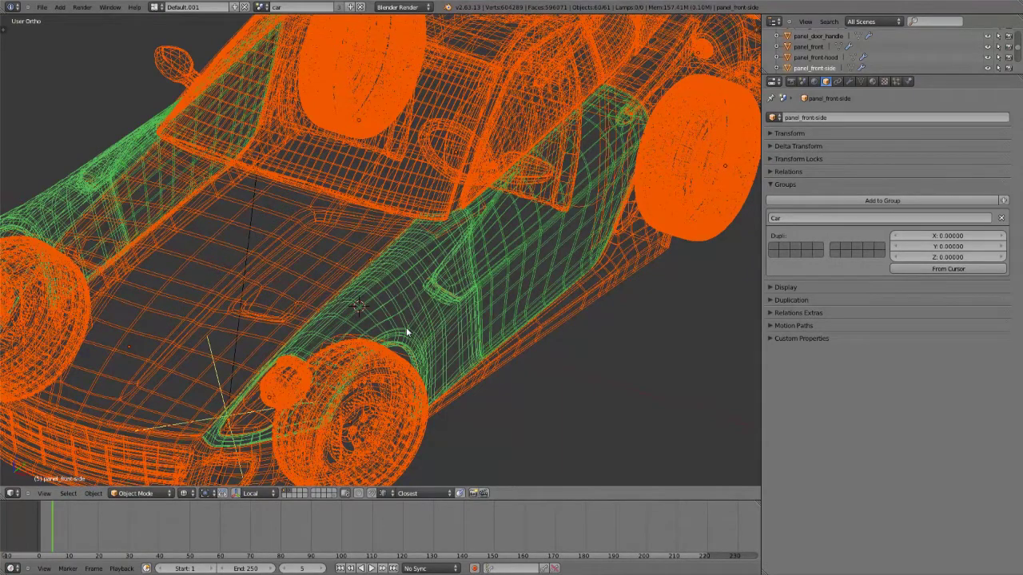
- Deselect all parts, return to solid shading and orbit to the car's front
key(a)
scroll(479, 335, down, 5)
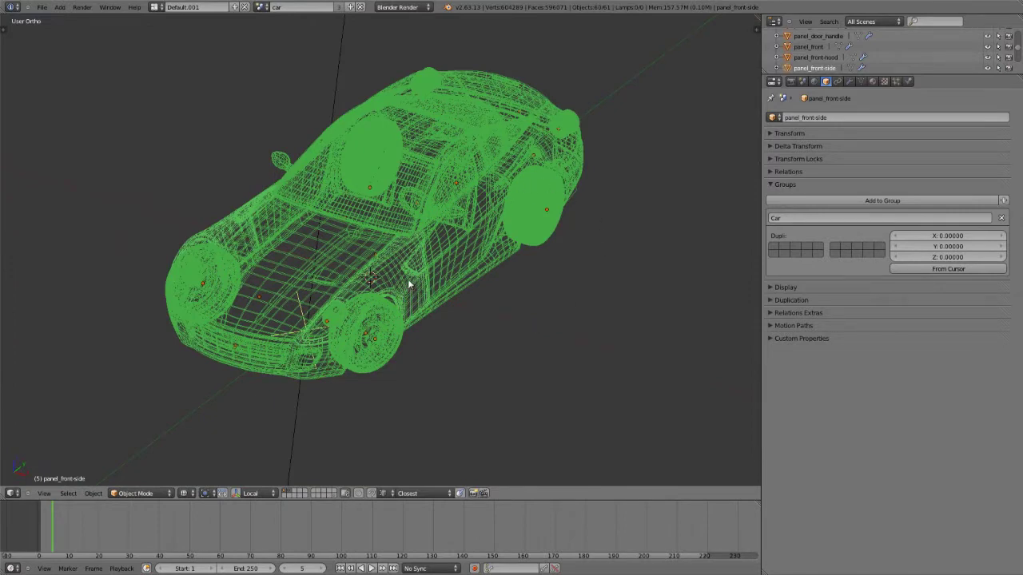
key(z)
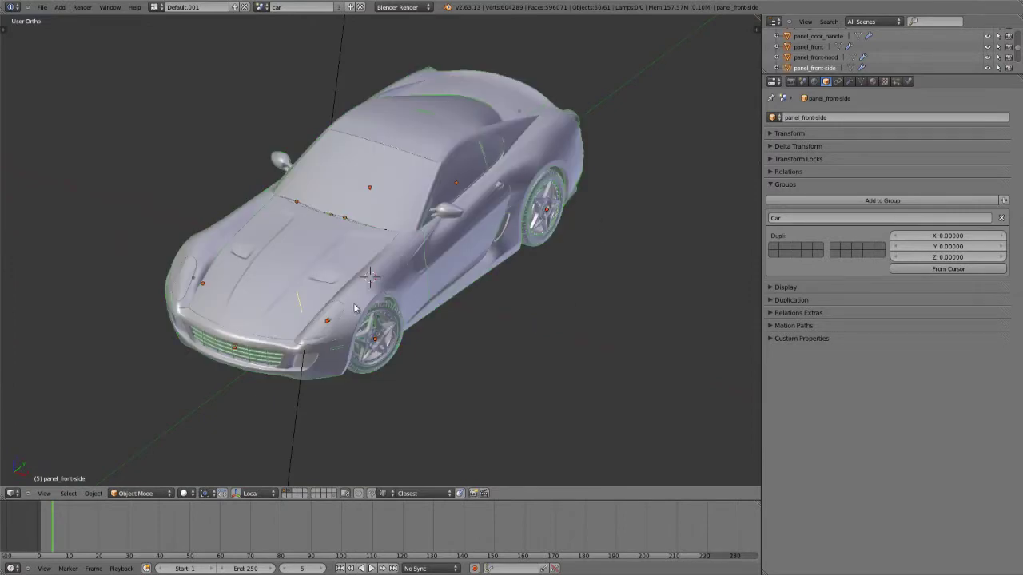
middle_drag(395, 280, 779, 255)
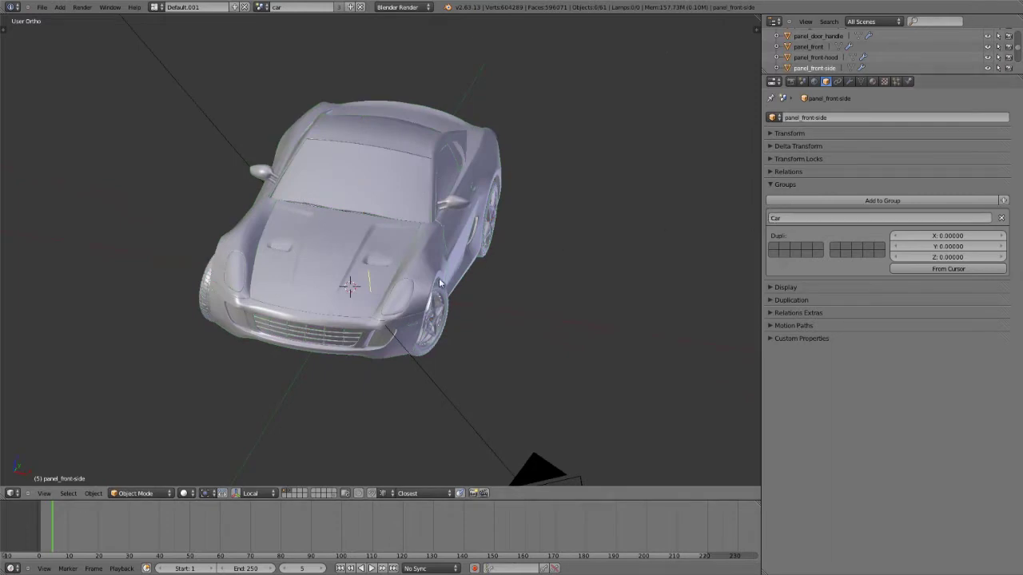
- Select the hood and roof panels, show the World settings, and switch to wireframe
right_click(343, 232)
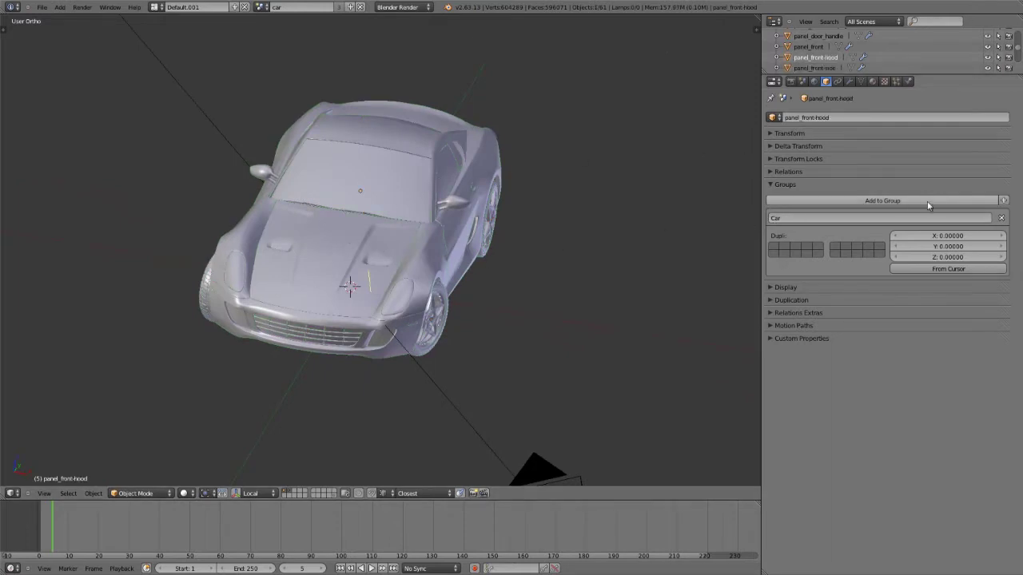
right_click(396, 150)
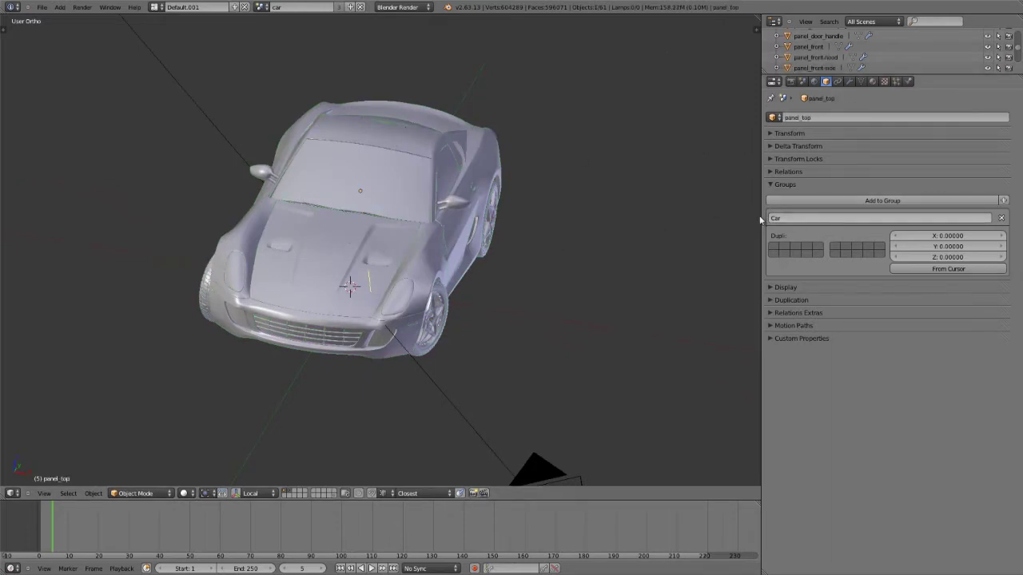
click(862, 82)
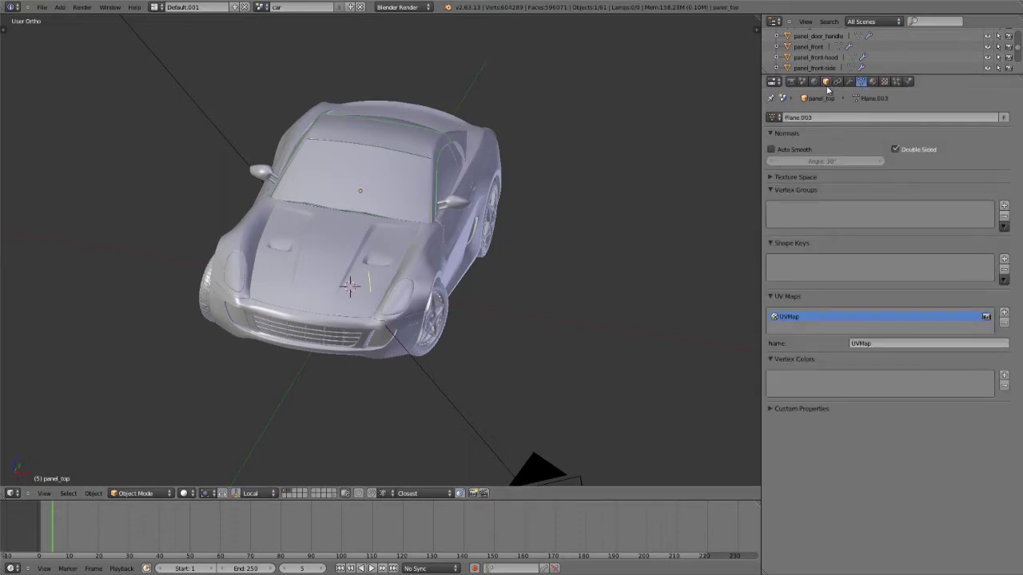
click(816, 82)
mouse_move(392, 248)
middle_down()
mouse_move(423, 263)
mouse_move(472, 261)
mouse_move(467, 287)
mouse_move(442, 280)
middle_up()
key(z)
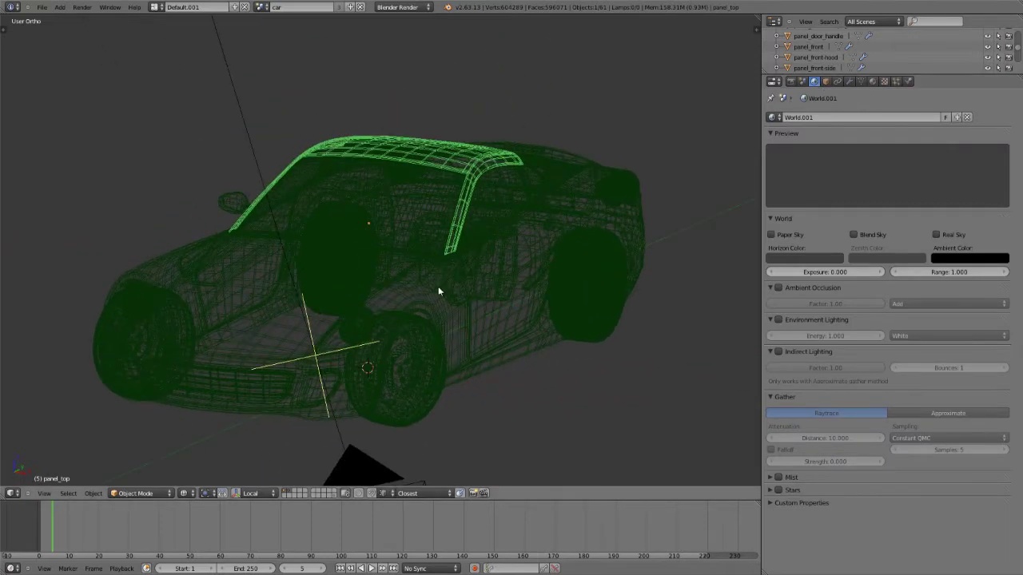
- Select every object in the Car group and check the Object menu's group options
key(shift+g)
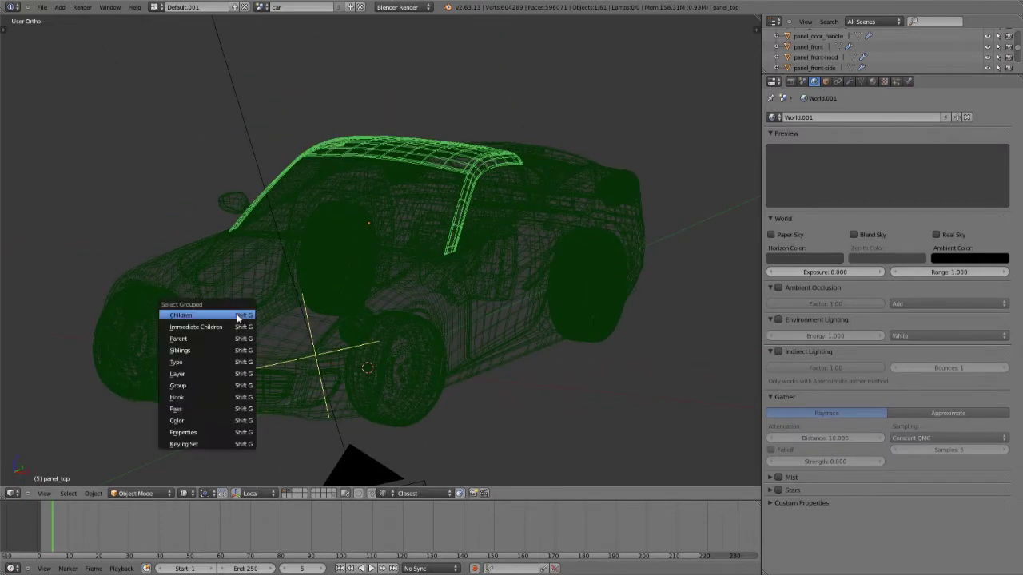
key(shift+g)
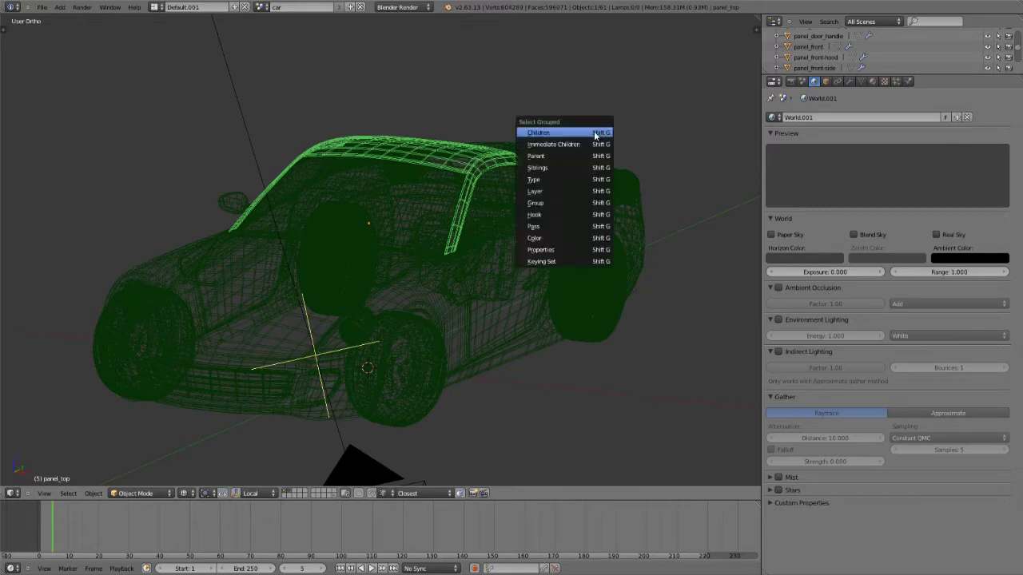
click(545, 201)
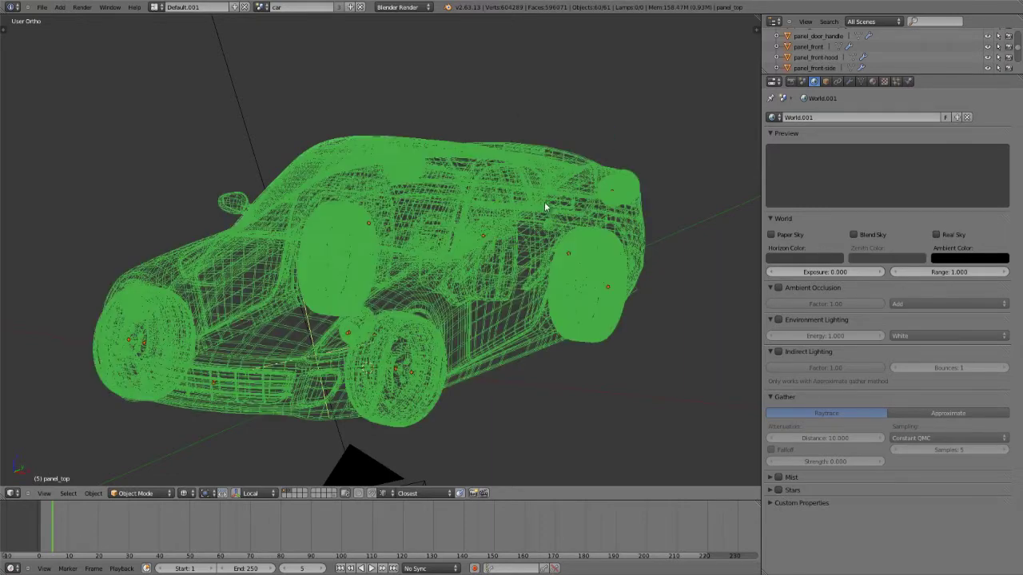
click(93, 493)
mouse_move(139, 271)
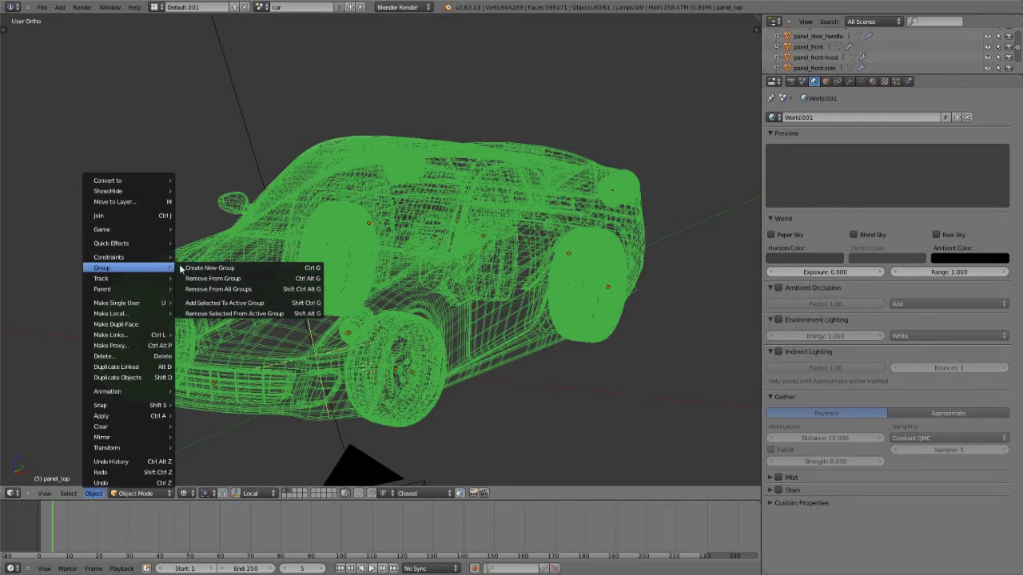
mouse_move(344, 224)
middle_down()
mouse_move(442, 243)
mouse_move(441, 340)
middle_up()
key(z)
key(z)
scroll(451, 277, up, 4)
- Deselect the car, return to solid view, and reload the start-up file for a fresh scene
key(a)
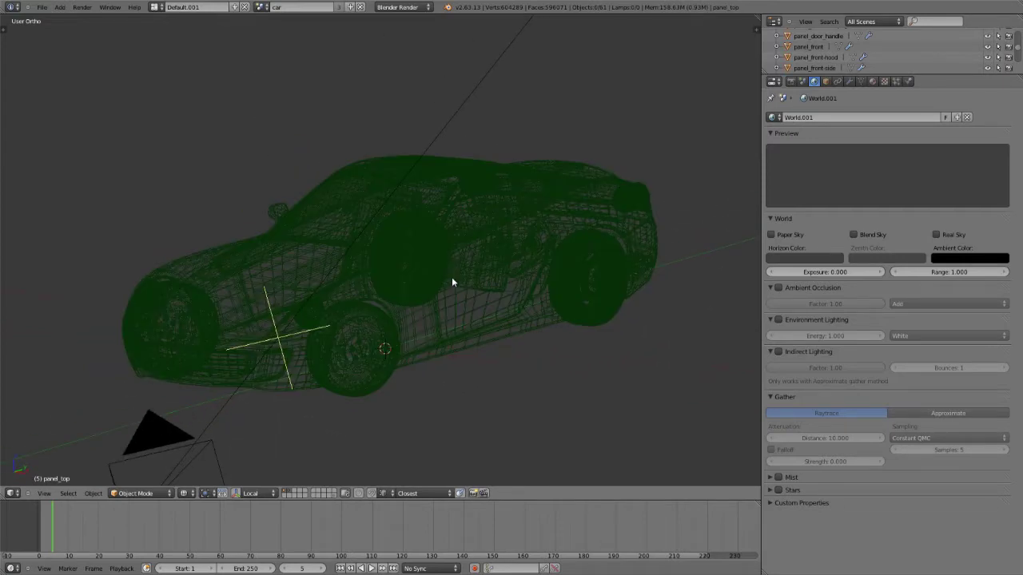
key(z)
middle_drag(446, 290, 449, 273)
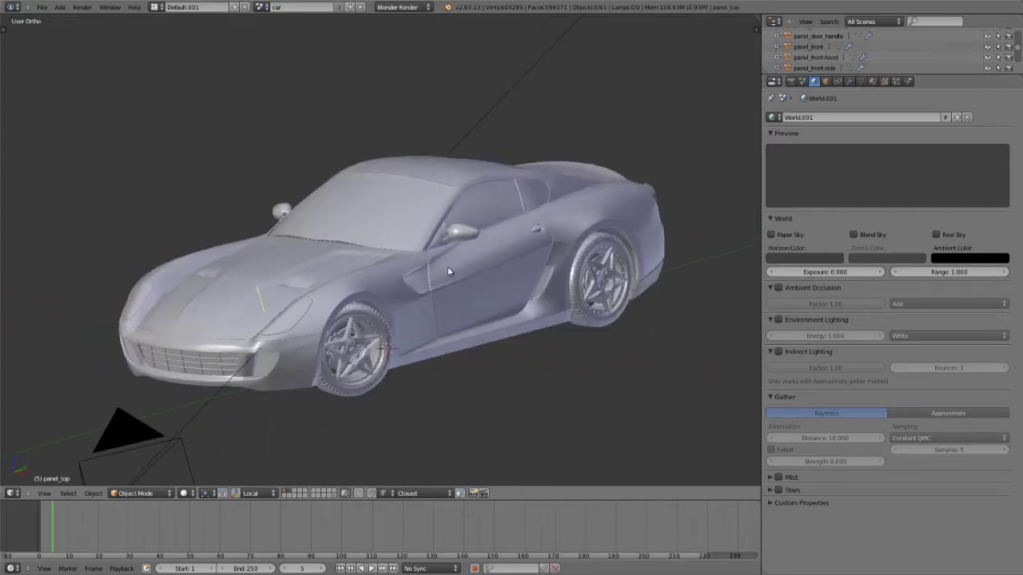
right_click(472, 210)
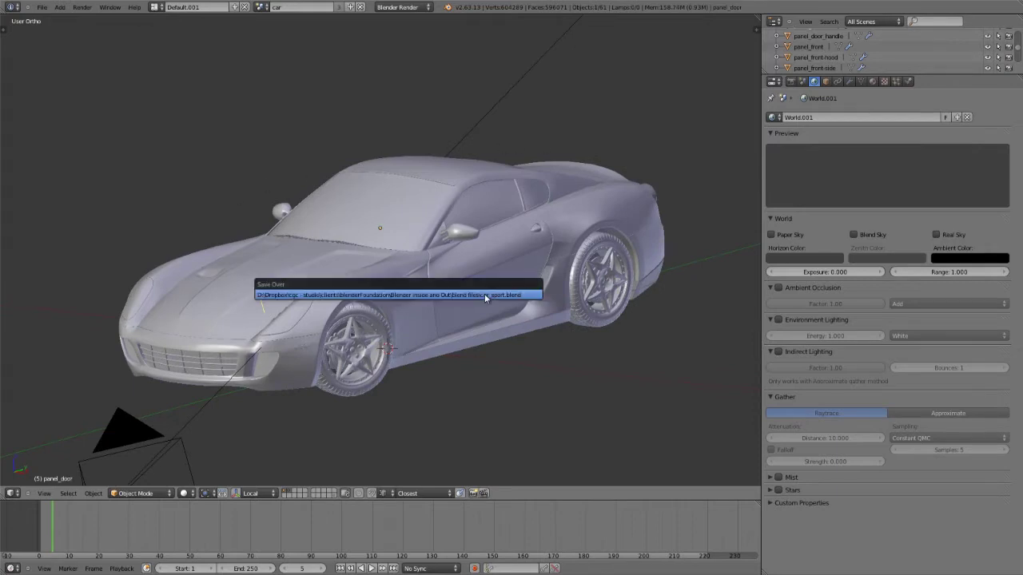
key(ctrl+n)
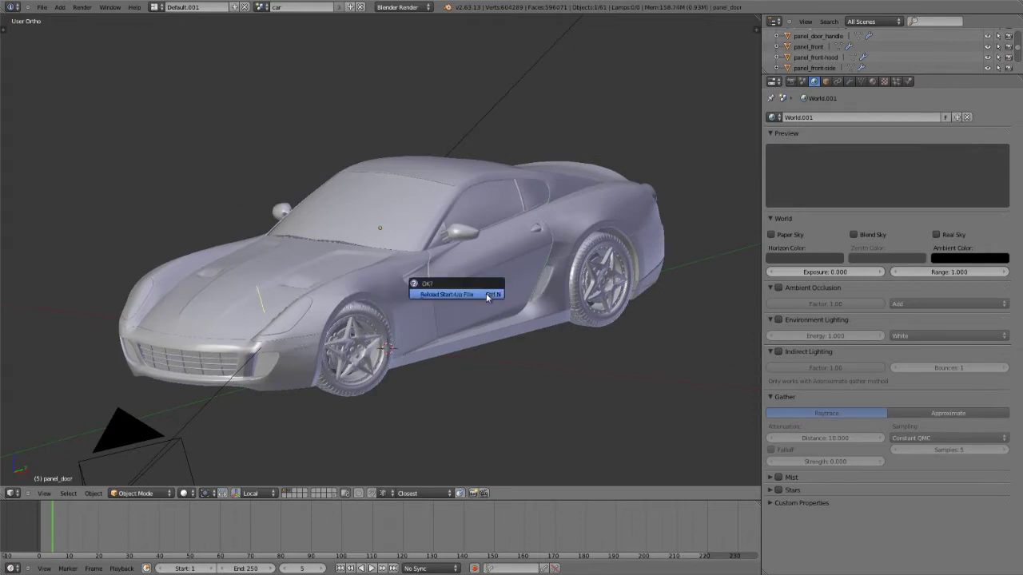
click(486, 294)
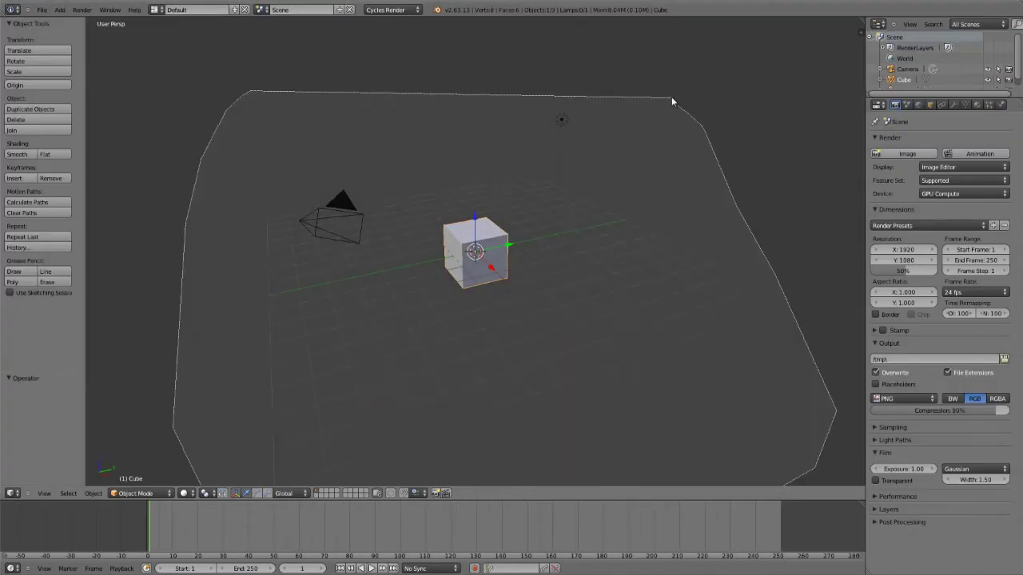
- Delete the default camera, lamp and cube
ctrl+drag(671, 97, 672, 96)
key(x)
click(672, 98)
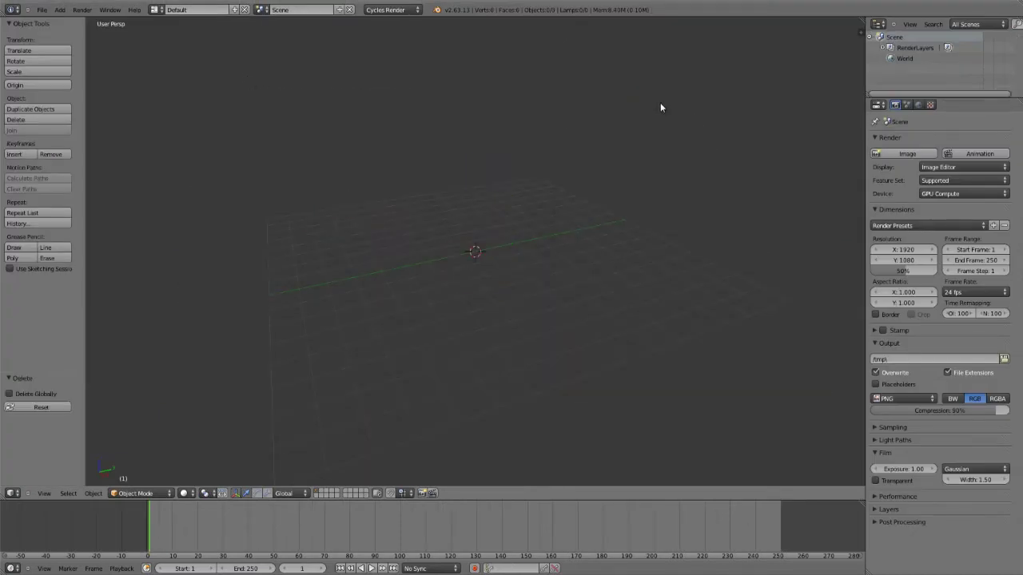
- Link the Car group from car_sport.blend into the scene
click(41, 10)
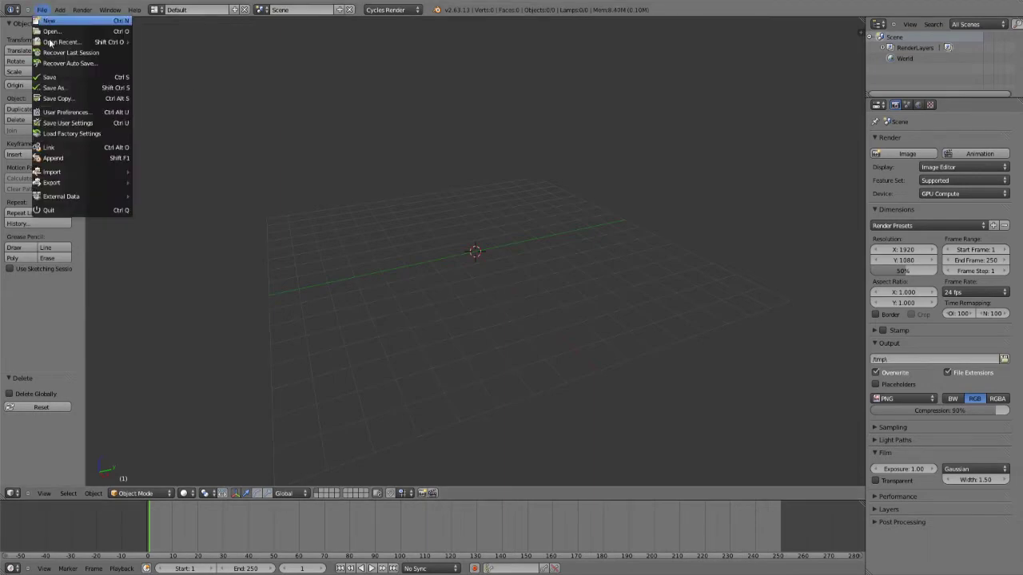
click(64, 148)
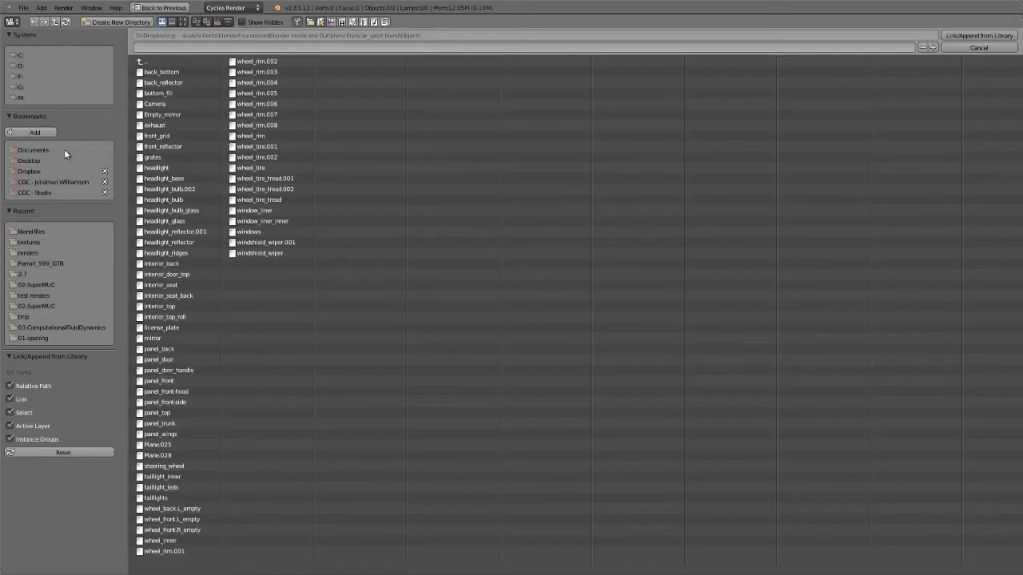
click(140, 62)
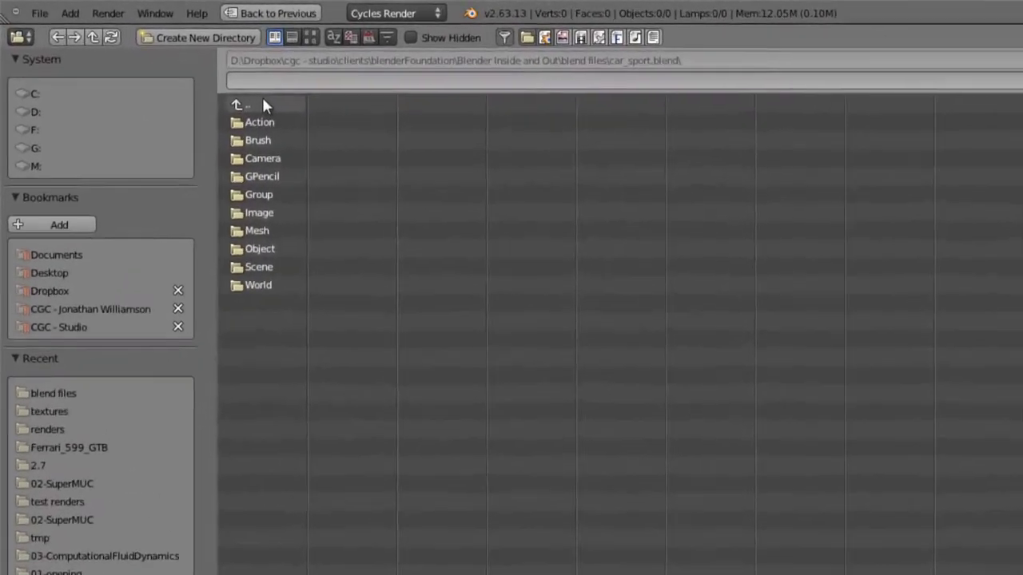
click(141, 61)
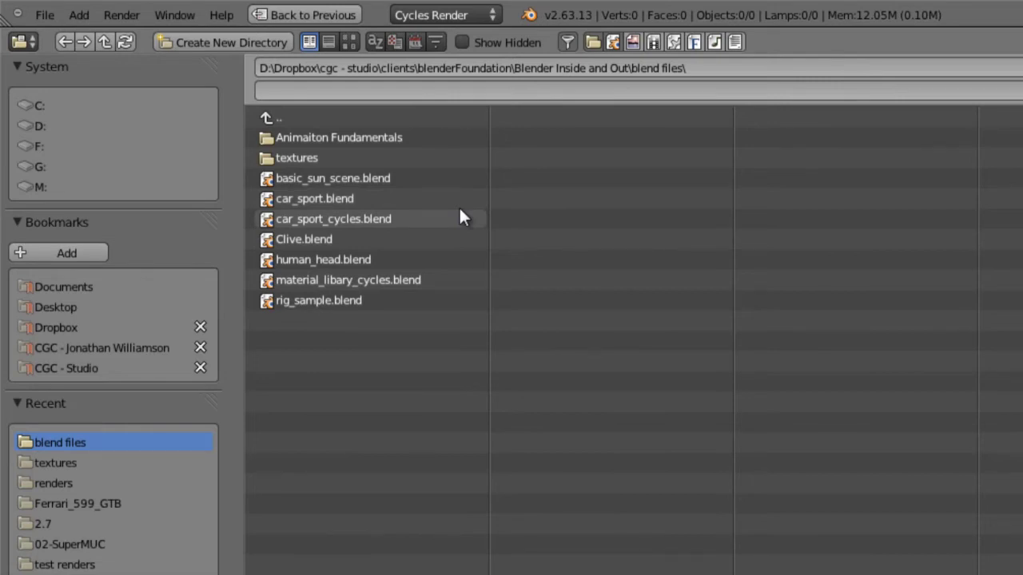
double_click(288, 199)
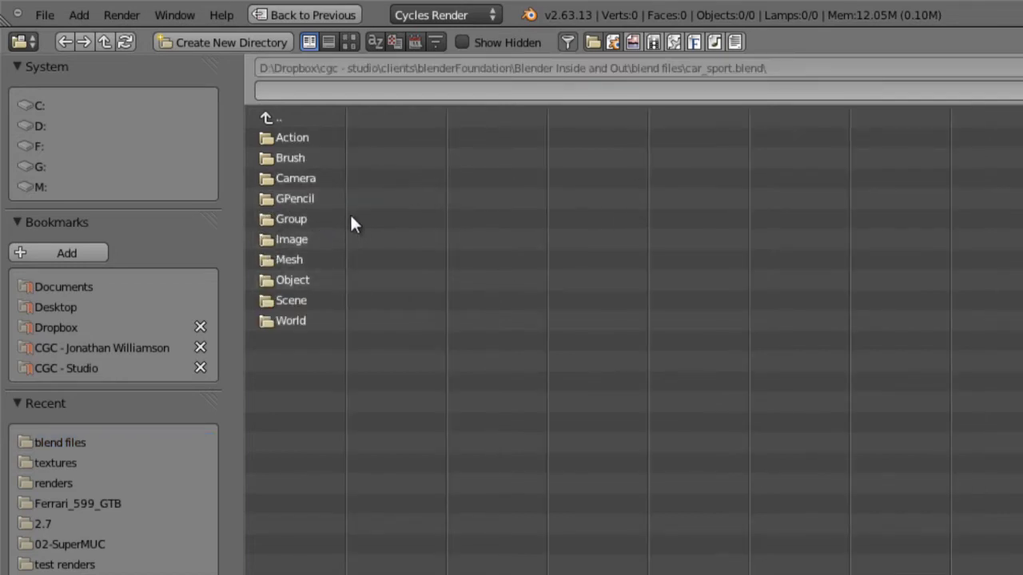
click(263, 218)
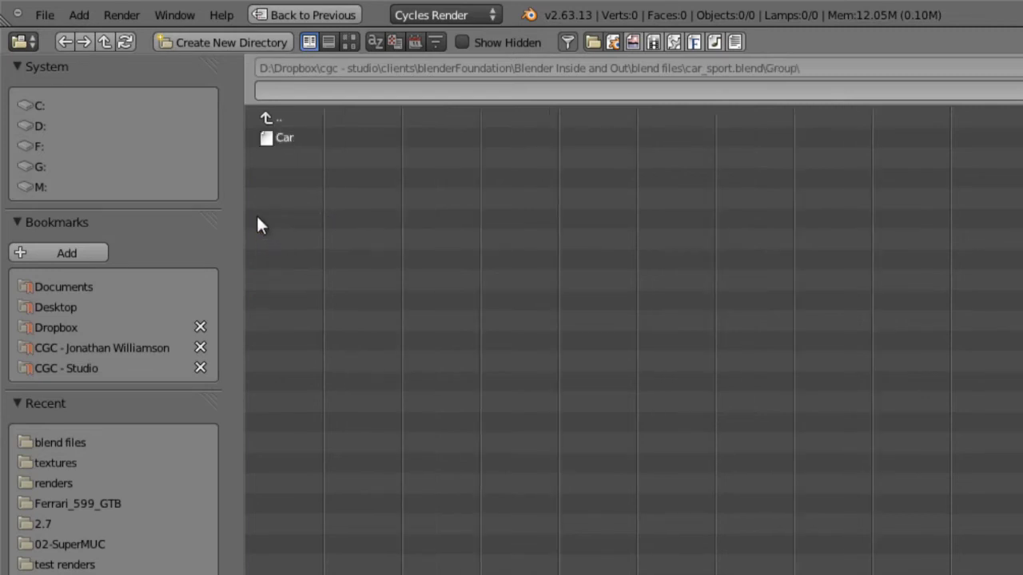
click(294, 139)
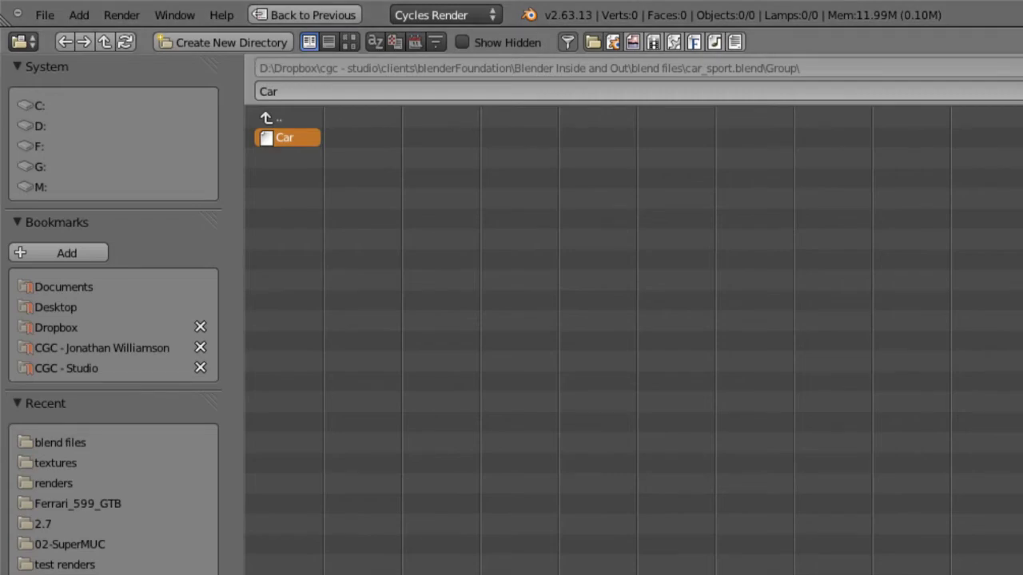
click(967, 41)
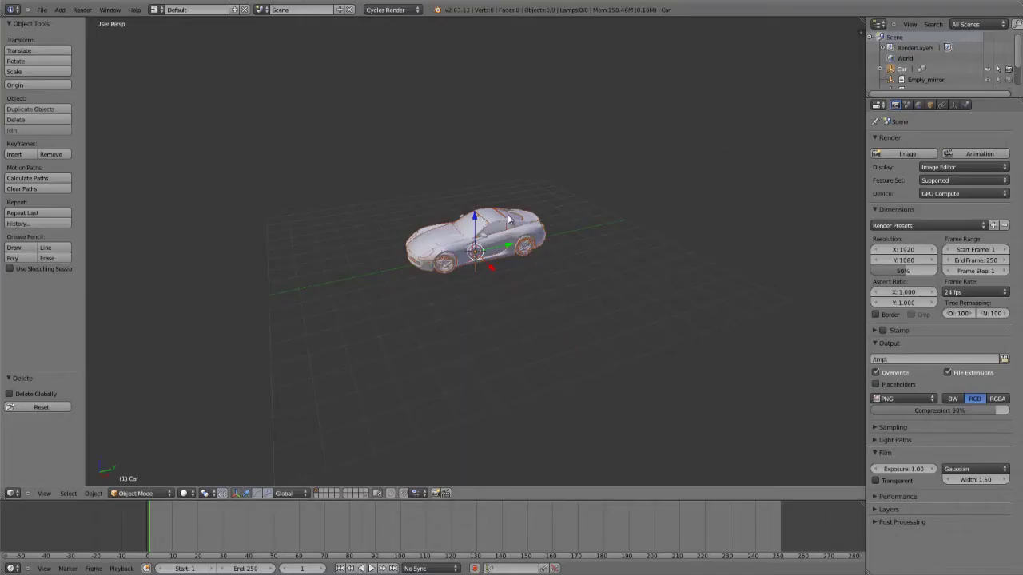
- Collapse the Car object's panels except Duplication and check its Group field
scroll(473, 328, up, 3)
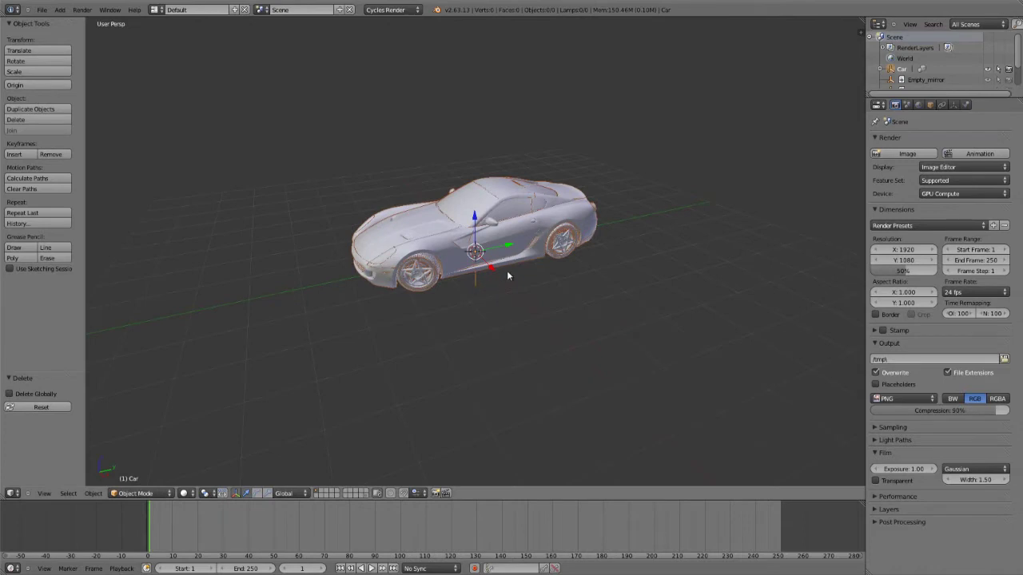
middle_drag(507, 270, 482, 210)
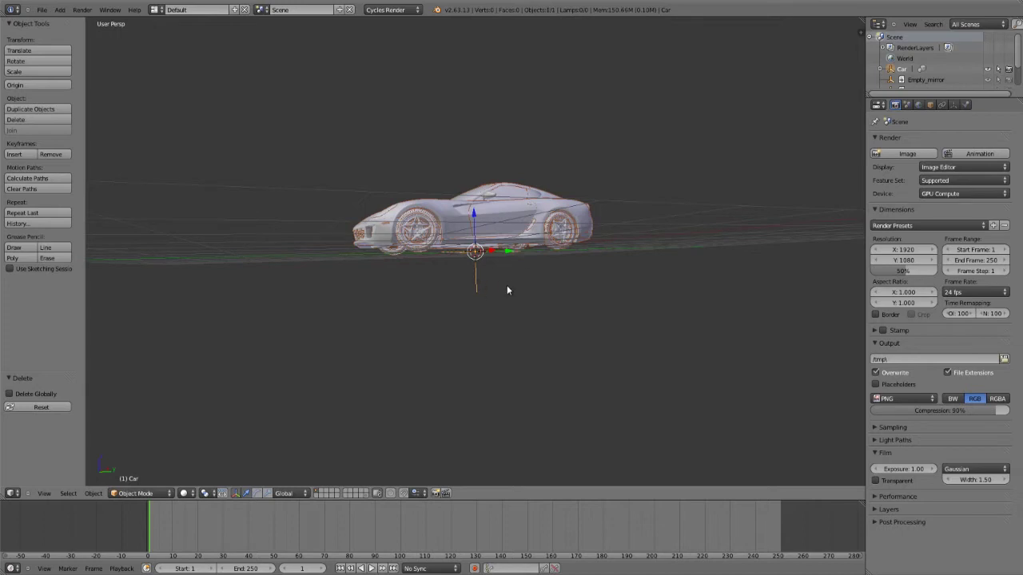
click(930, 105)
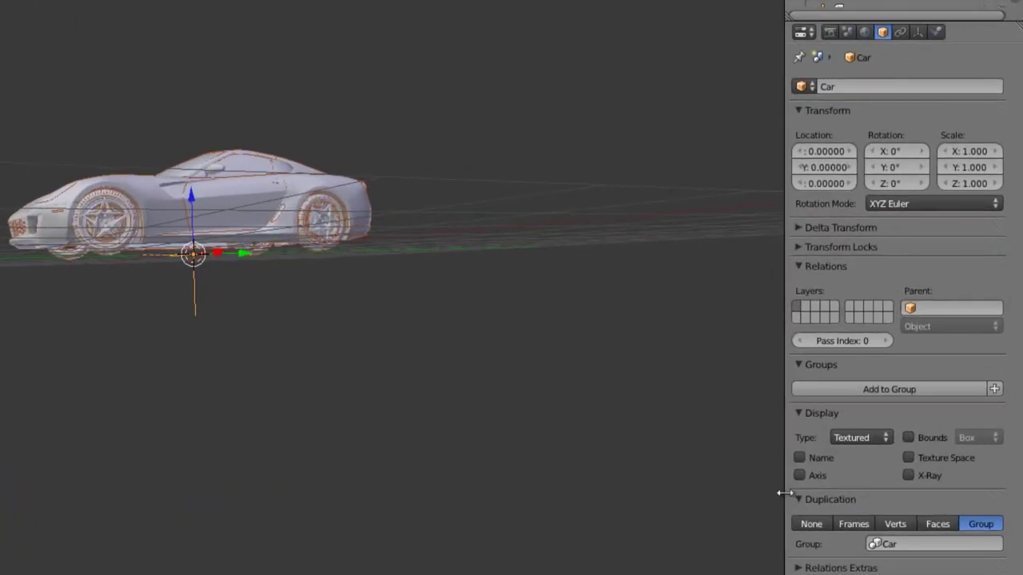
click(822, 413)
click(820, 365)
click(841, 247)
click(827, 110)
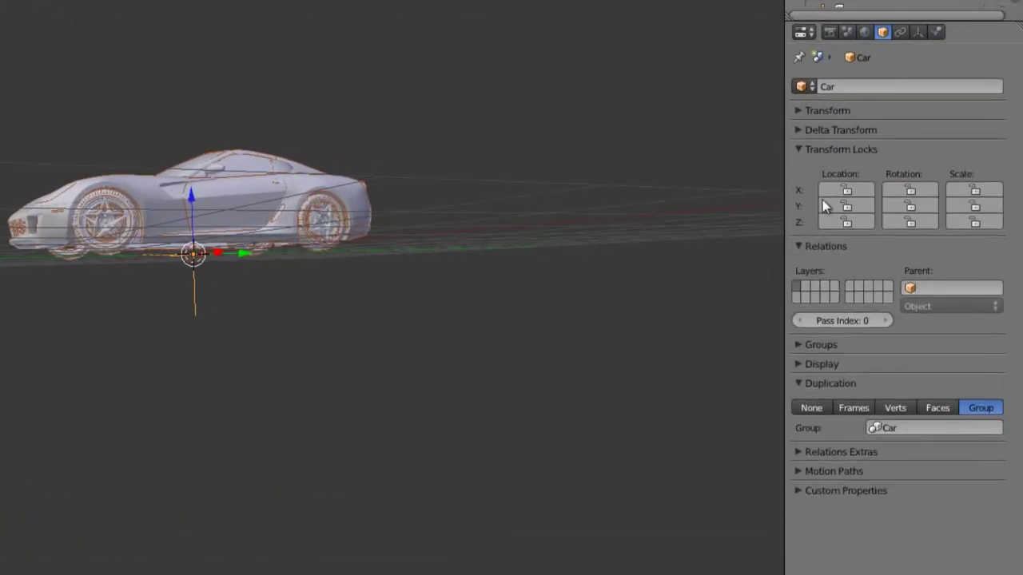
click(823, 150)
click(825, 174)
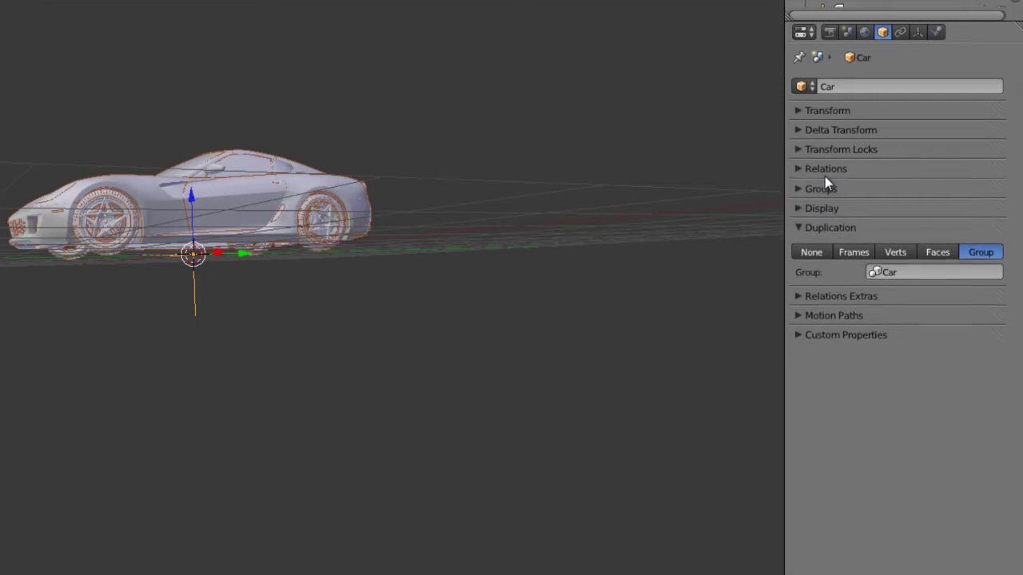
click(939, 276)
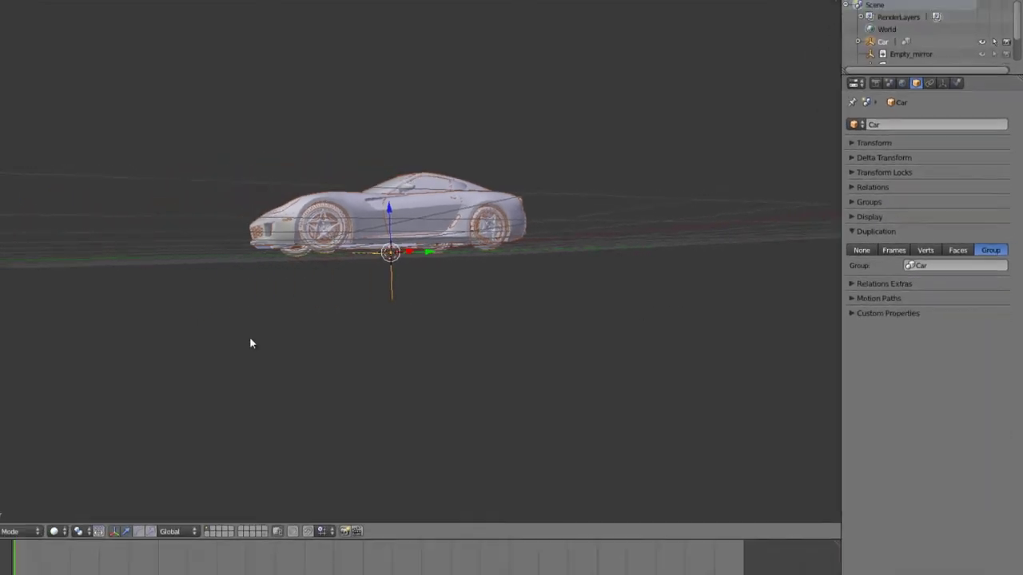
- Reselect the linked car and orbit until it faces the viewer
middle_drag(434, 344, 403, 278)
key(a)
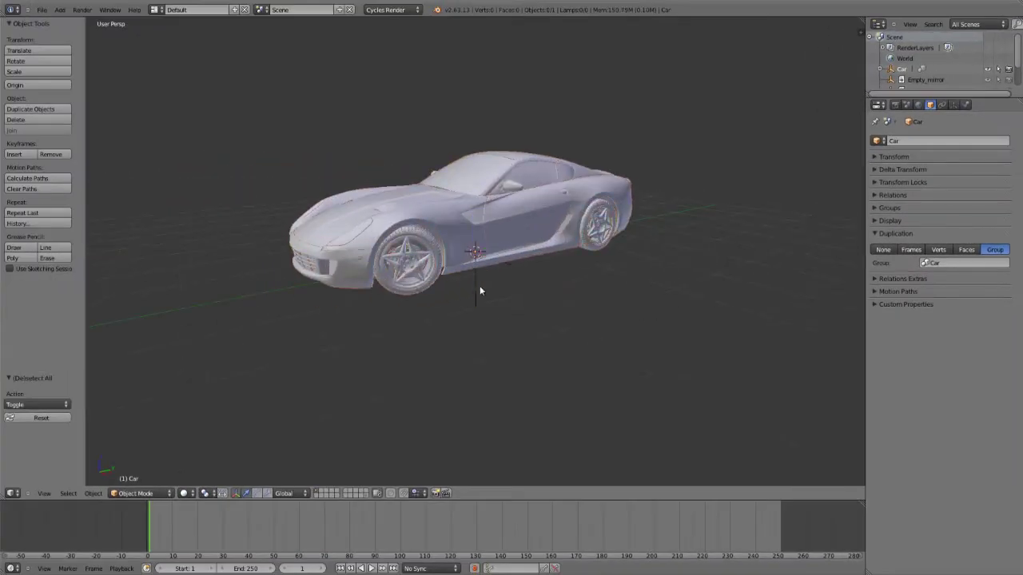
right_click(480, 286)
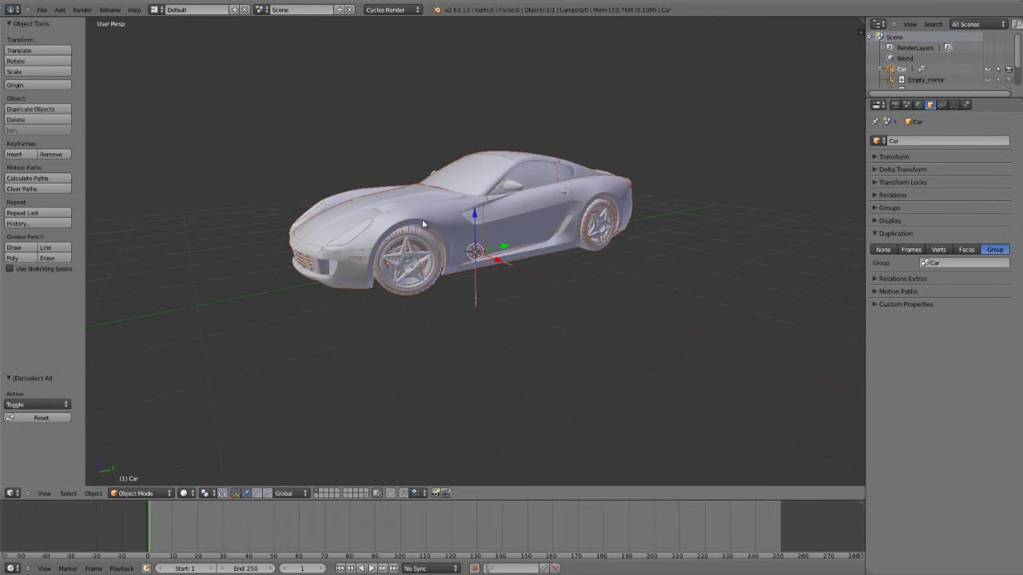
middle_drag(417, 268, 445, 284)
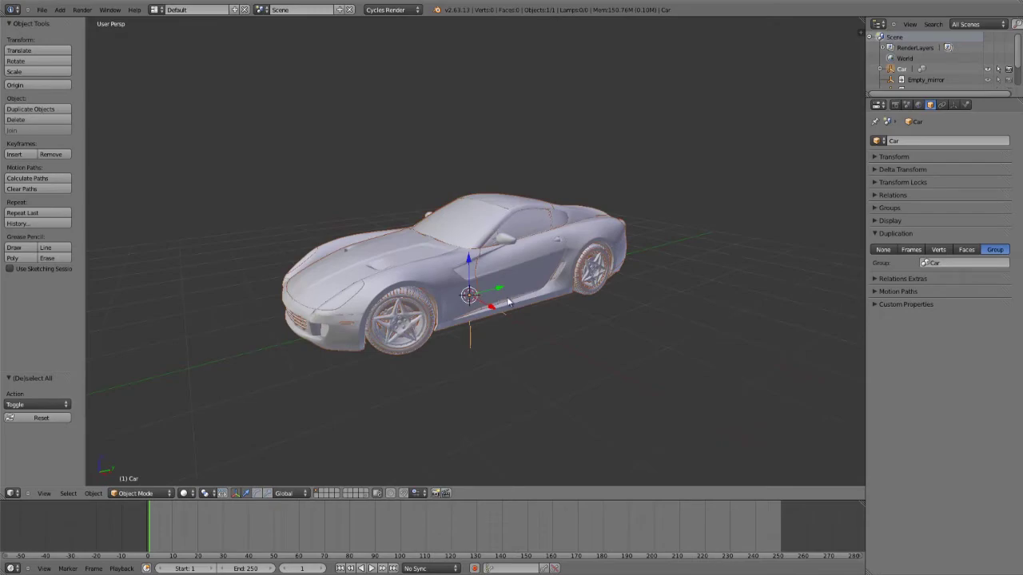
middle_drag(508, 301, 465, 311)
- Save the linked-car scene as group_test.blend
key(ctrl+shift+s)
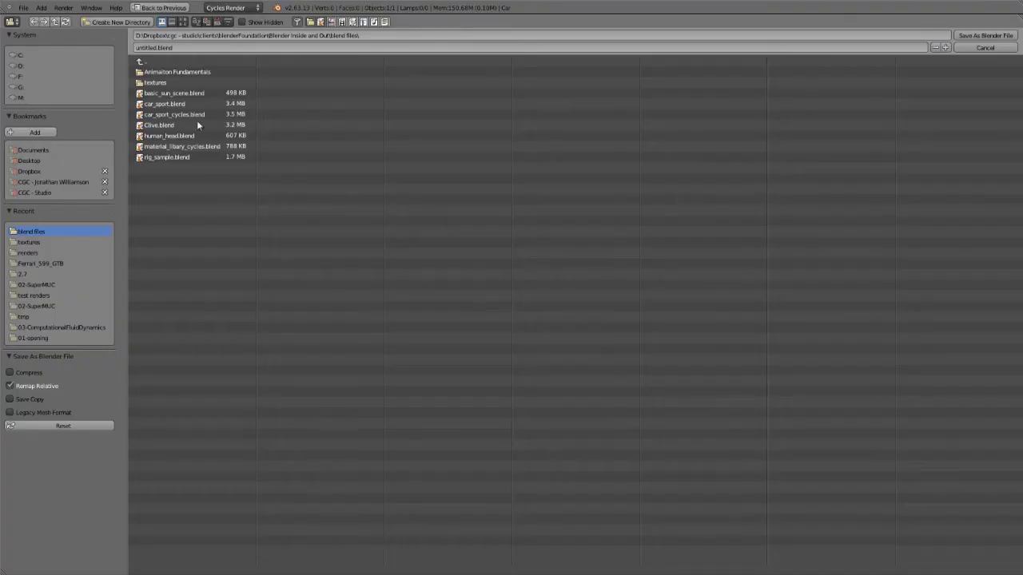
click(154, 46)
key(Return)
key(Return)
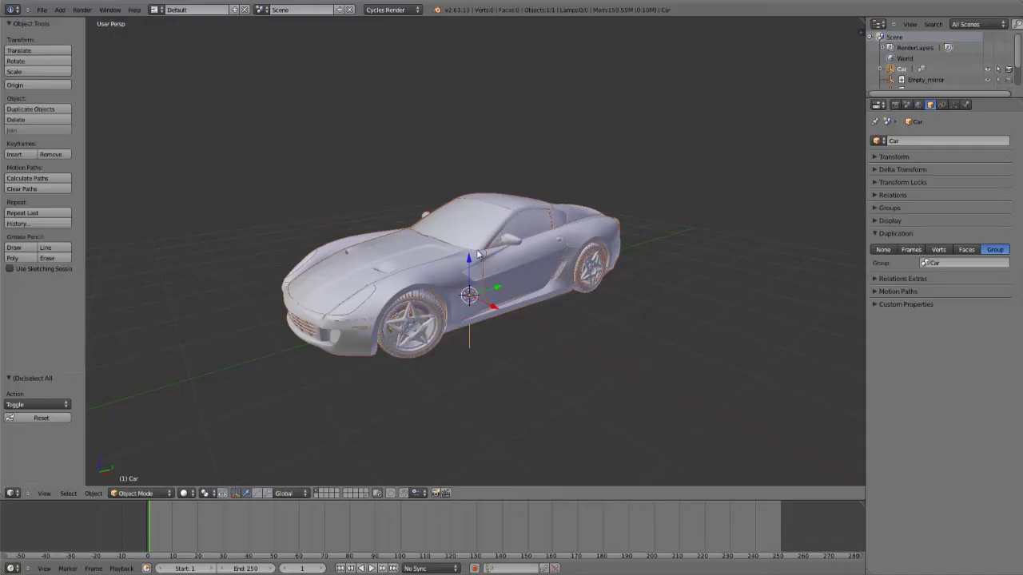
- Reopen car_sport.blend from the recent files list
key(ctrl+shift+o)
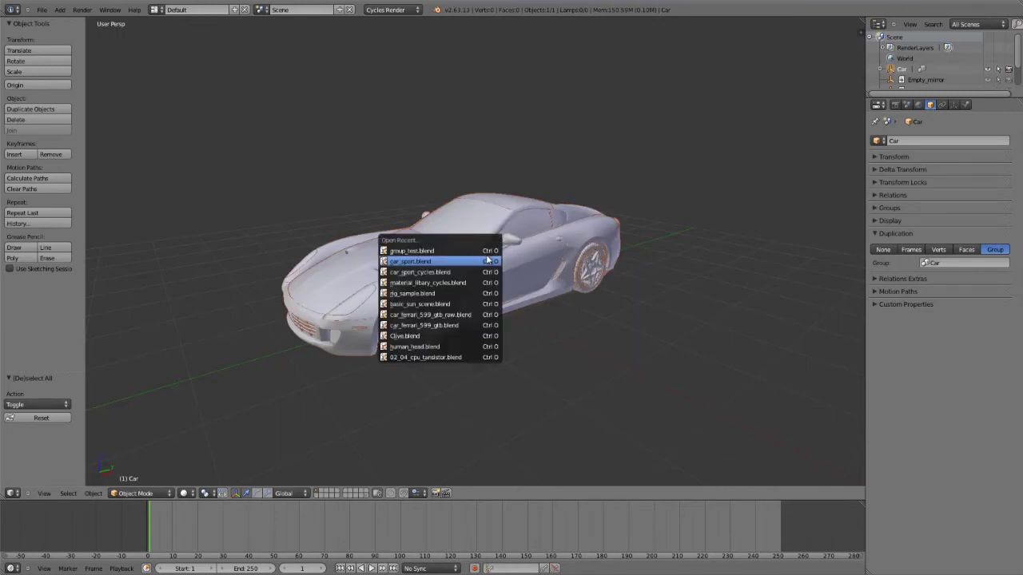
click(484, 260)
key(shift+a)
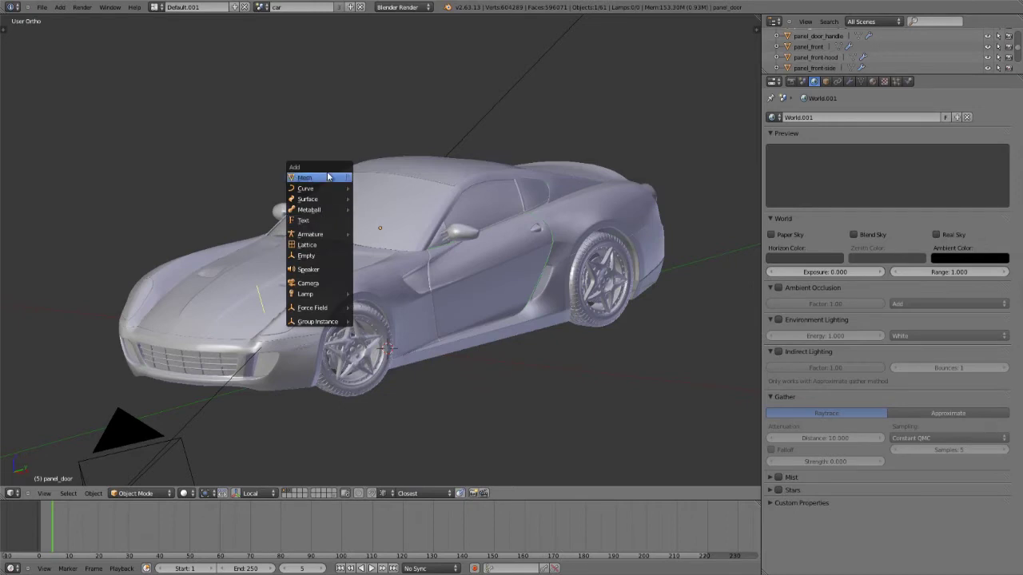
- Add a Monkey mesh, shrink it and move it onto the car's hood
mouse_move(316, 178)
click(386, 266)
key(s)
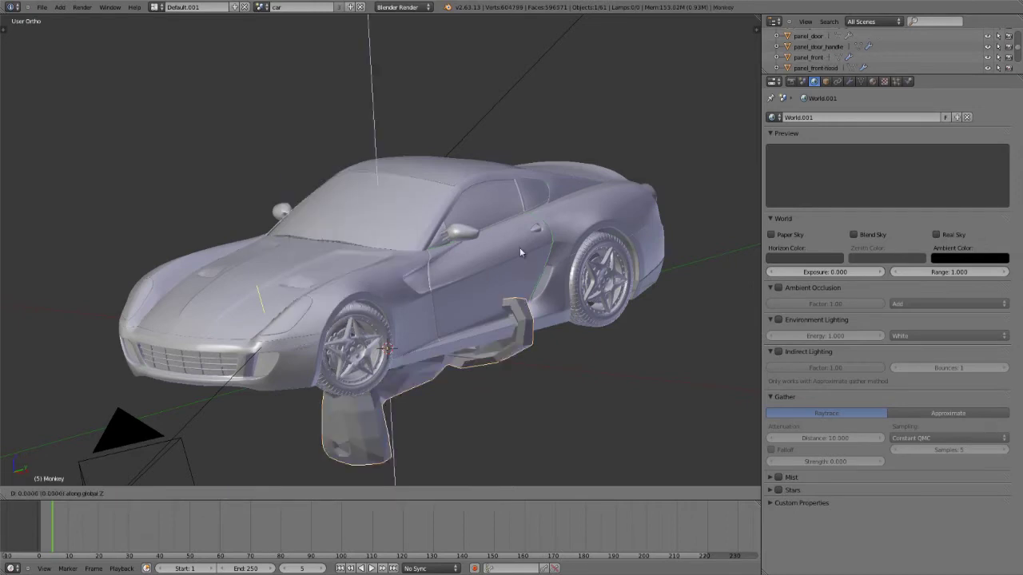
click(371, 224)
key(g)
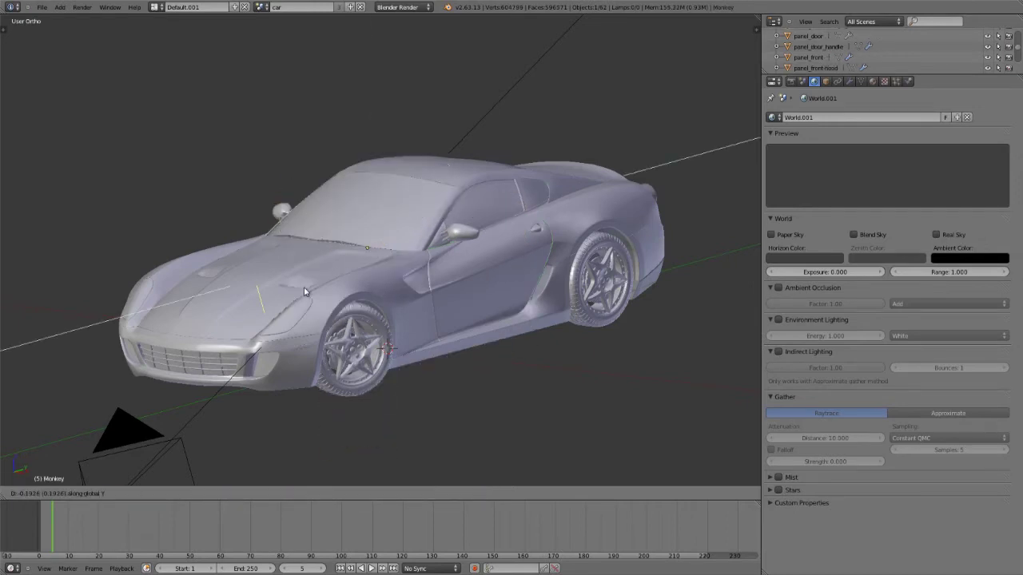
click(197, 354)
shift+middle_drag(197, 355, 361, 331)
scroll(362, 331, up, 3)
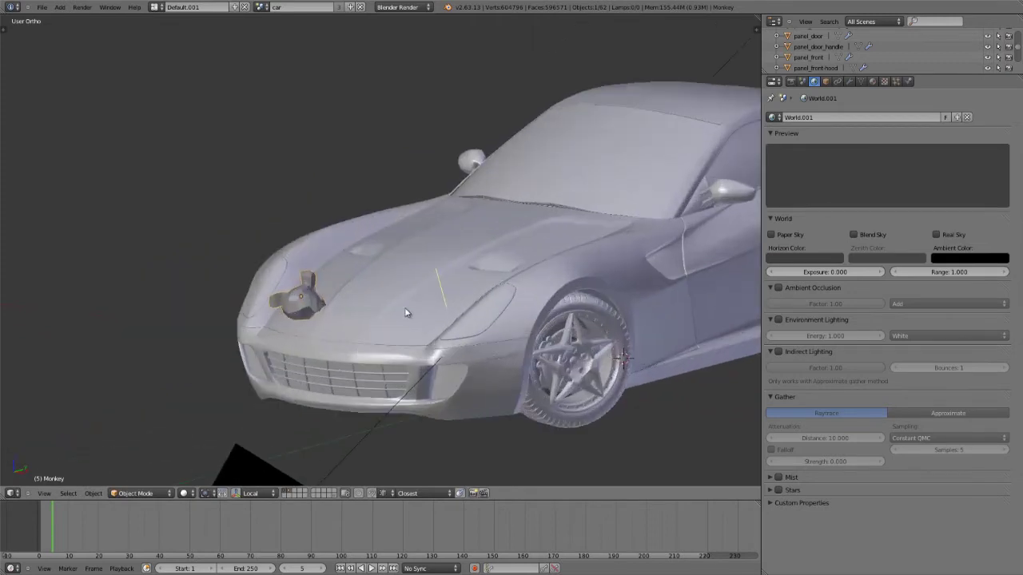
- Rotate the monkey upright and adjust its height from the front view
key(r)
key(x)
click(501, 381)
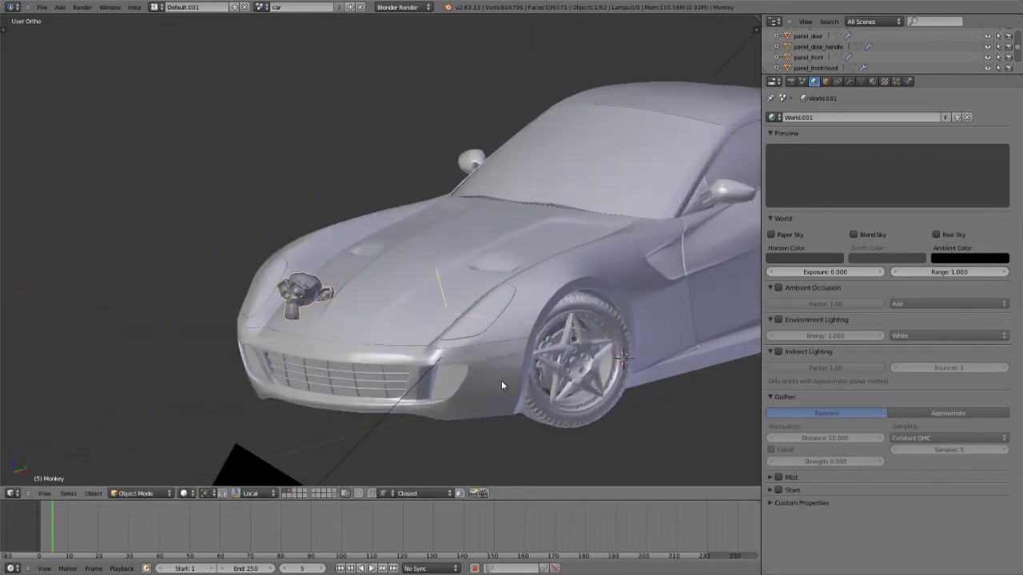
key(r)
click(463, 354)
key(KP_1)
key(g)
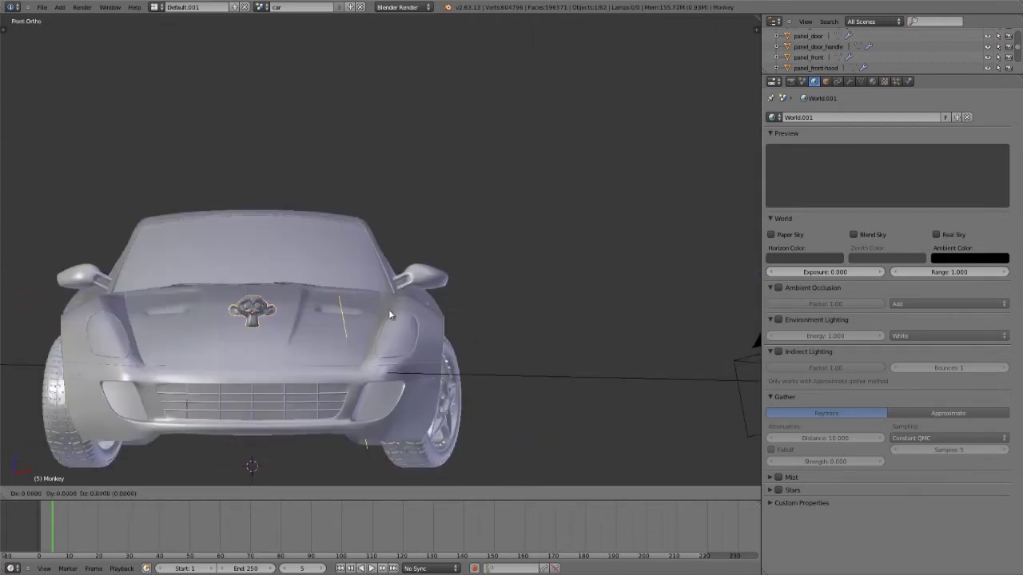
key(z)
click(434, 332)
- From the side view, set the monkey on the hood's front edge and resize it
key(KP_3)
key(g)
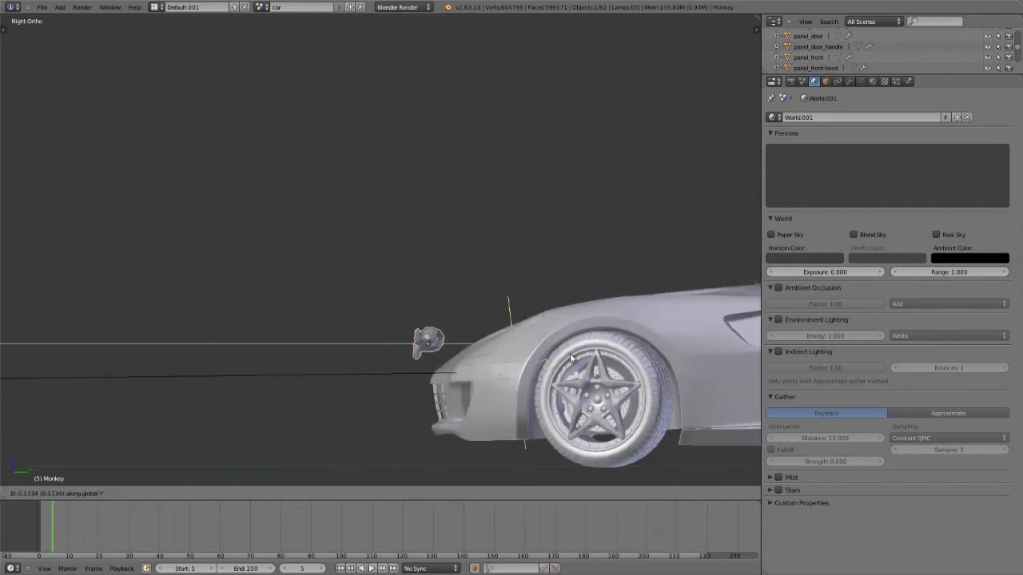
click(534, 347)
key(s)
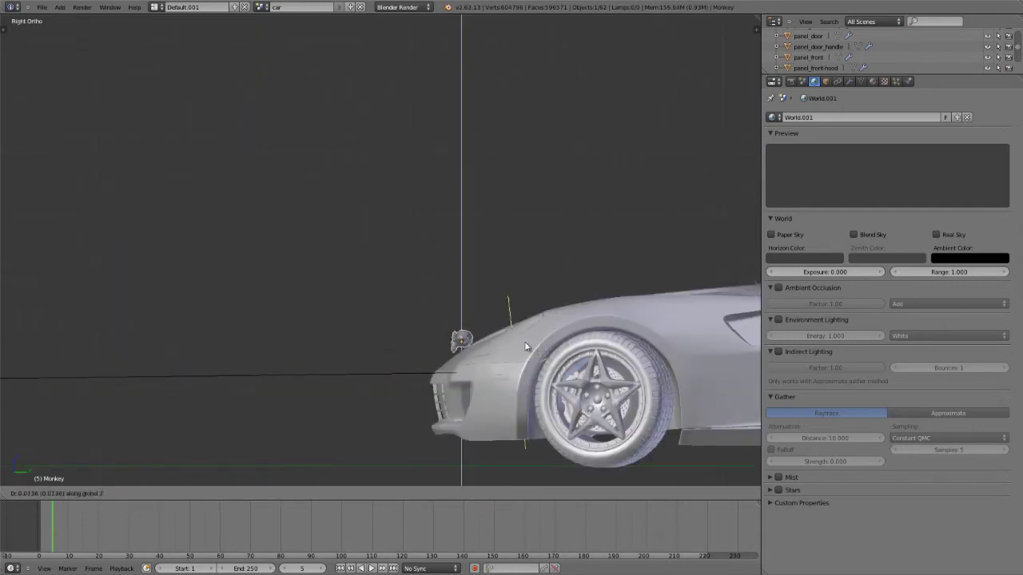
click(512, 343)
middle_drag(512, 343, 630, 330)
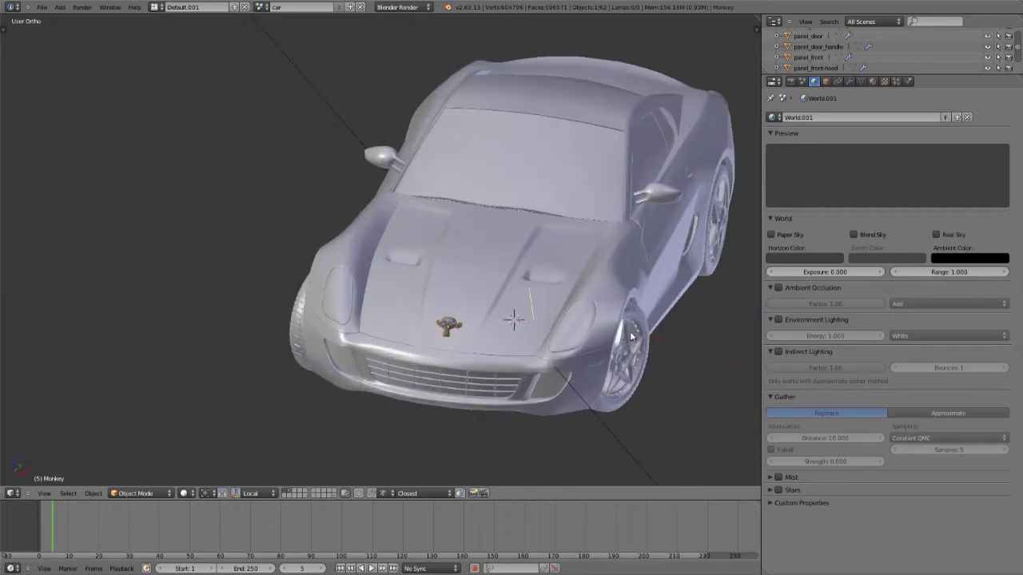
key(s)
click(593, 332)
- Add the hood panel to the selection and frame it in wireframe
scroll(461, 376, down, 2)
middle_drag(461, 375, 457, 366)
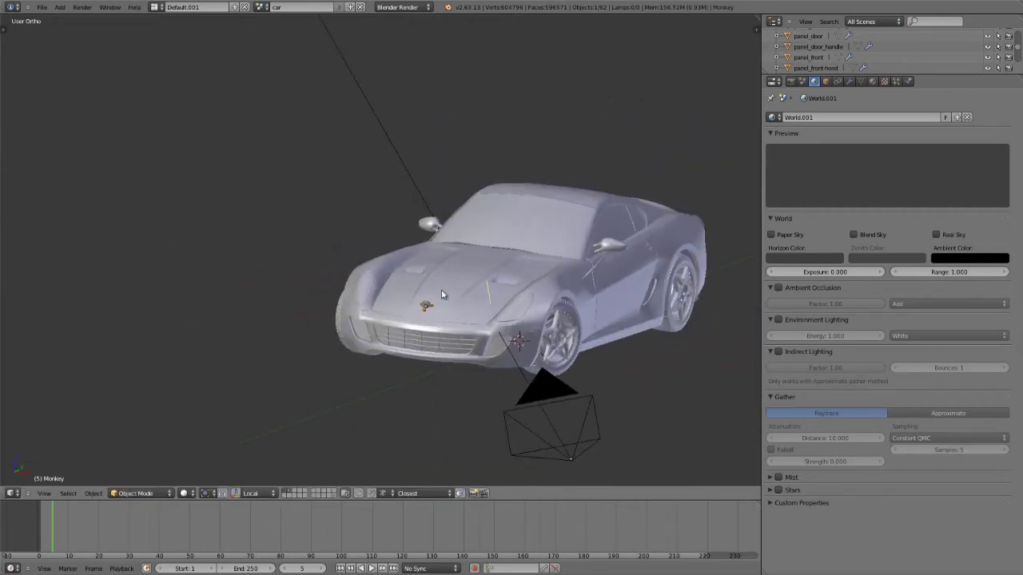
shift+right_click(465, 283)
scroll(445, 328, up, 4)
key(z)
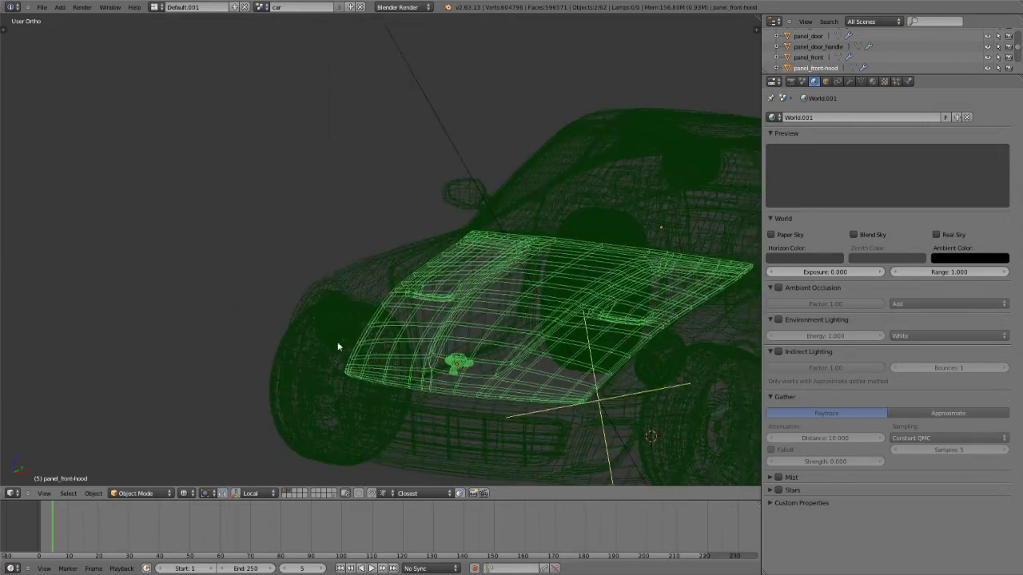
key(KP_Decimal)
- Save car_sport.blend over the existing file, keeping the new hood badge
key(z)
key(a)
key(space)
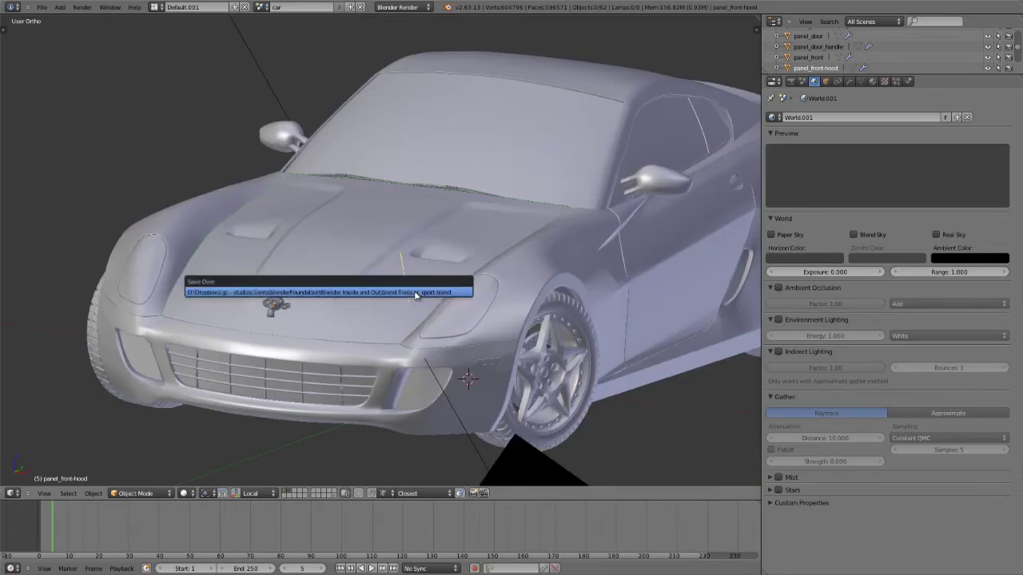
key(Escape)
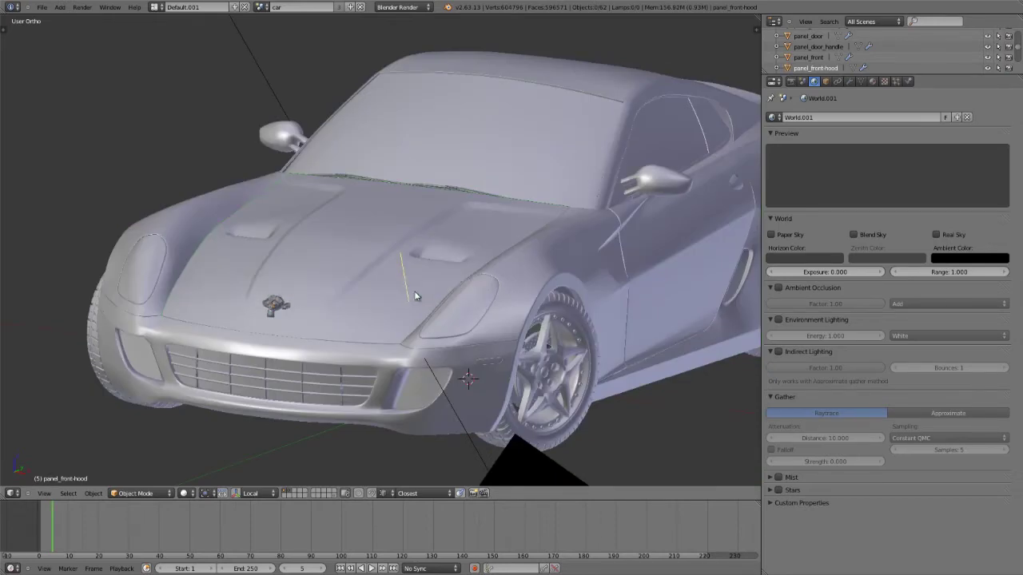
- Reopen group_test.blend from recent files and view the linked car in wireframe
key(ctrl+shift+o)
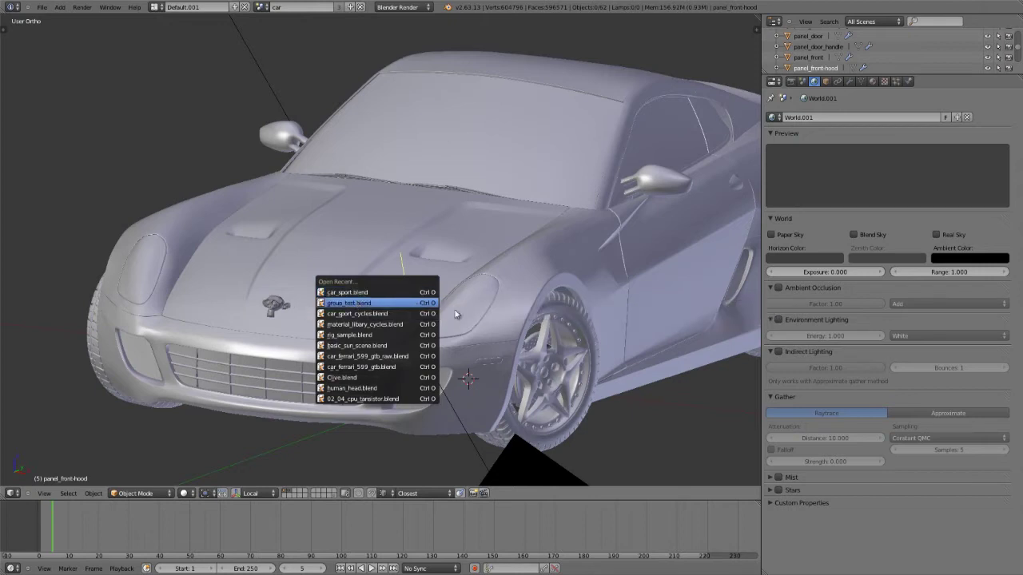
click(332, 314)
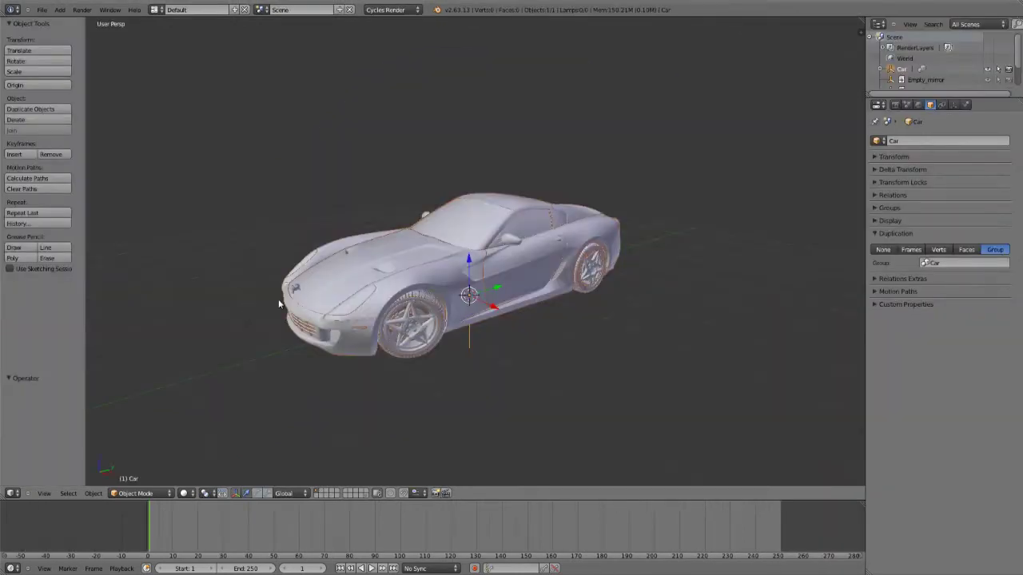
scroll(332, 314, up, 3)
key(a)
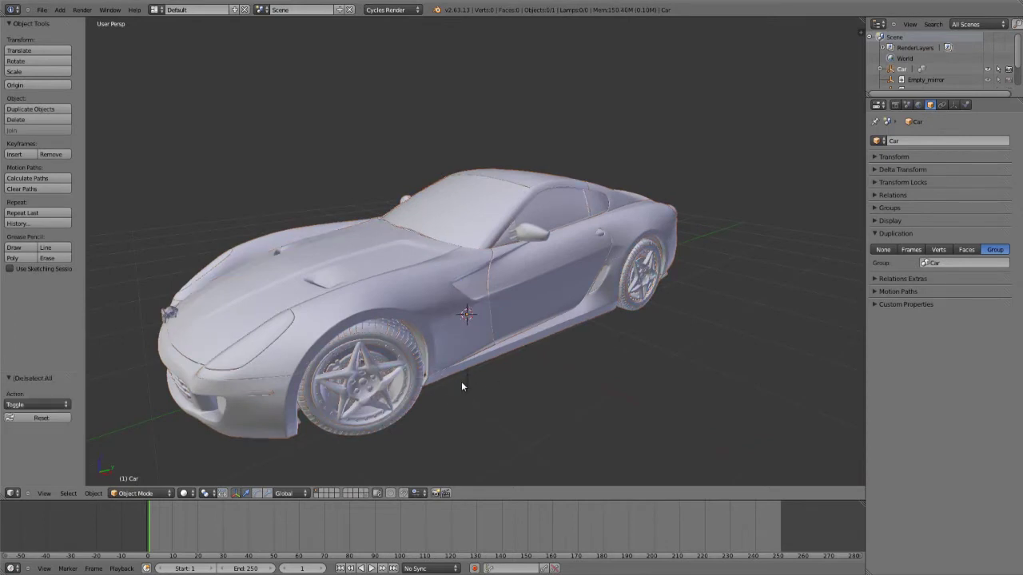
middle_drag(495, 362, 547, 341)
scroll(548, 341, down, 3)
middle_drag(501, 306, 492, 306)
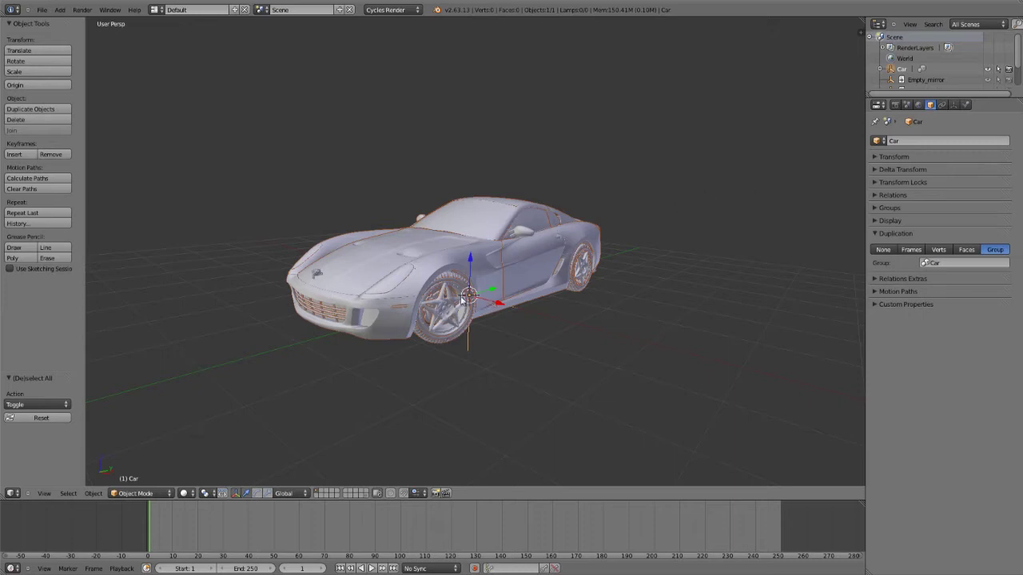
key(z)
key(a)
key(a)
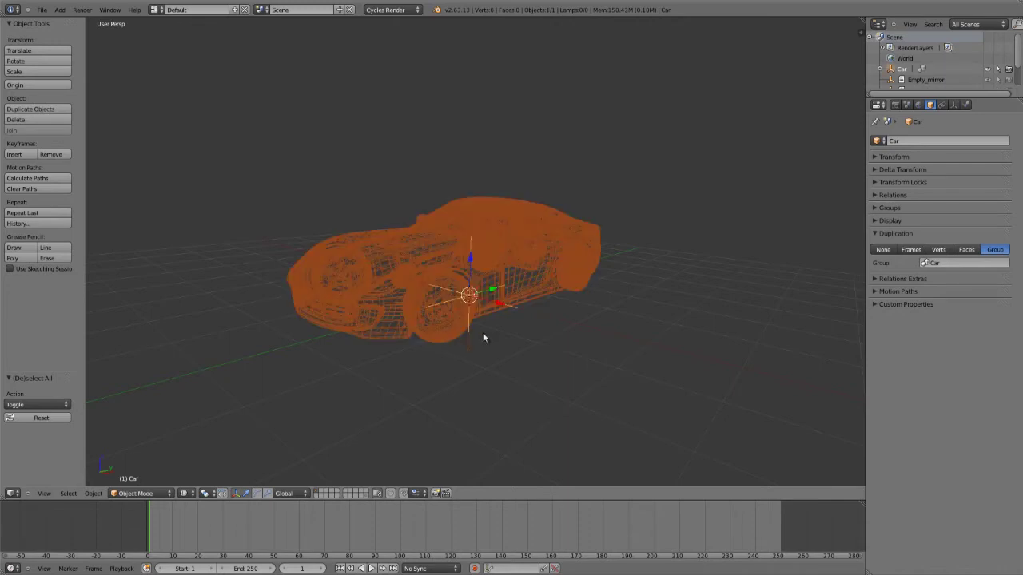
key(r)
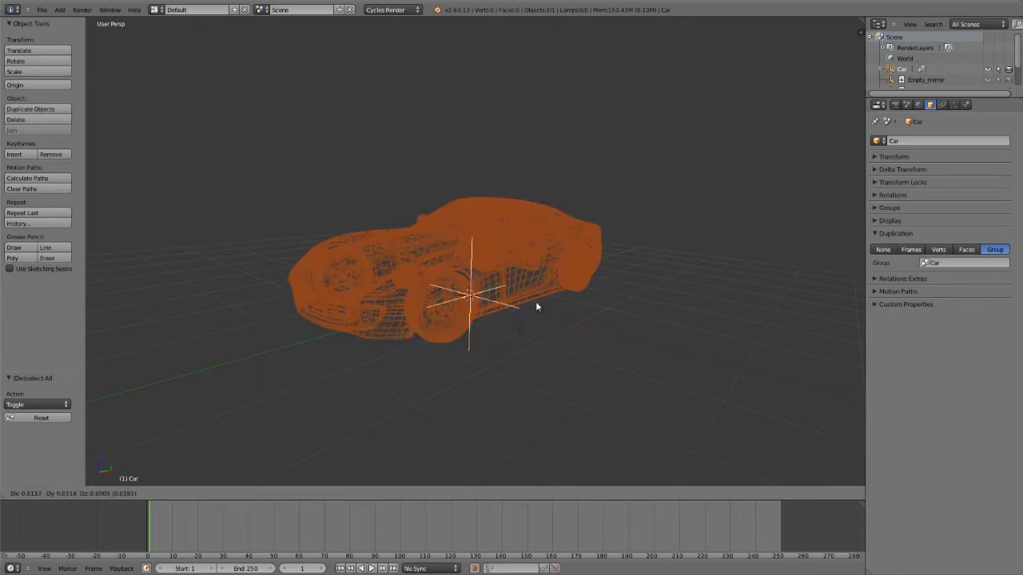
key(Escape)
key(z)
middle_drag(512, 274, 523, 181)
key(KP_7)
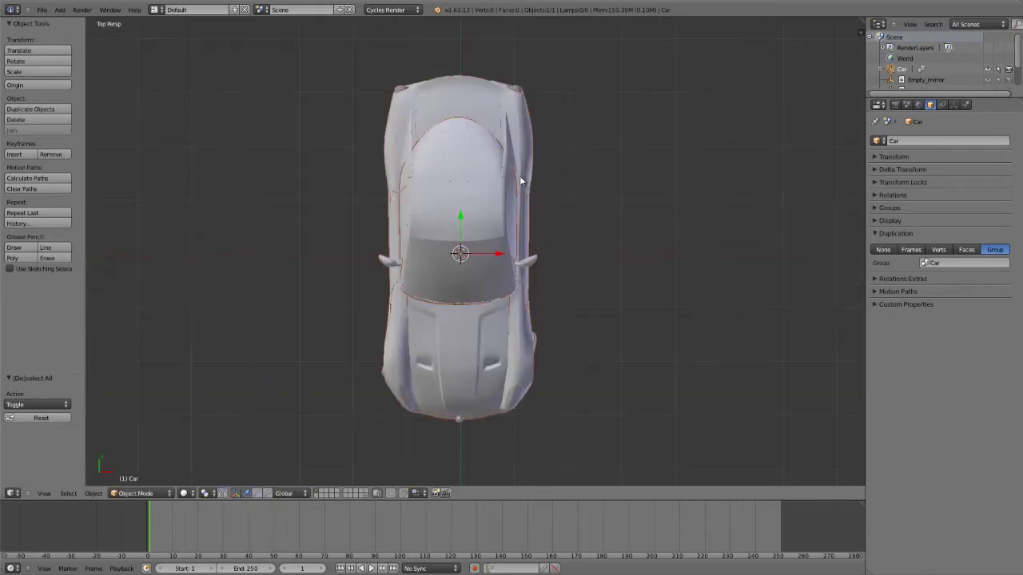
scroll(541, 260, down, 5)
key(KP_5)
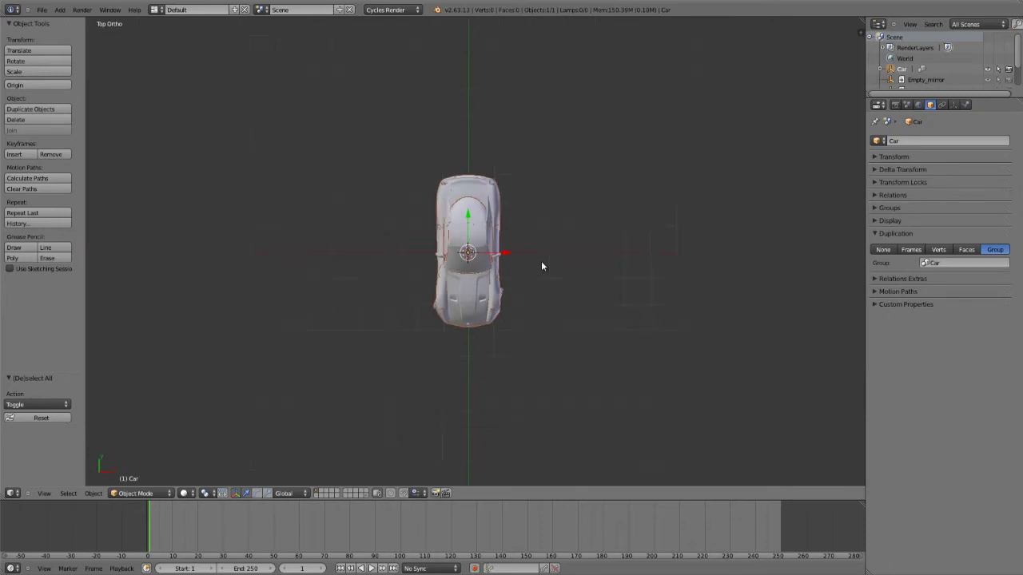
key(shift+d)
click(743, 328)
key(s)
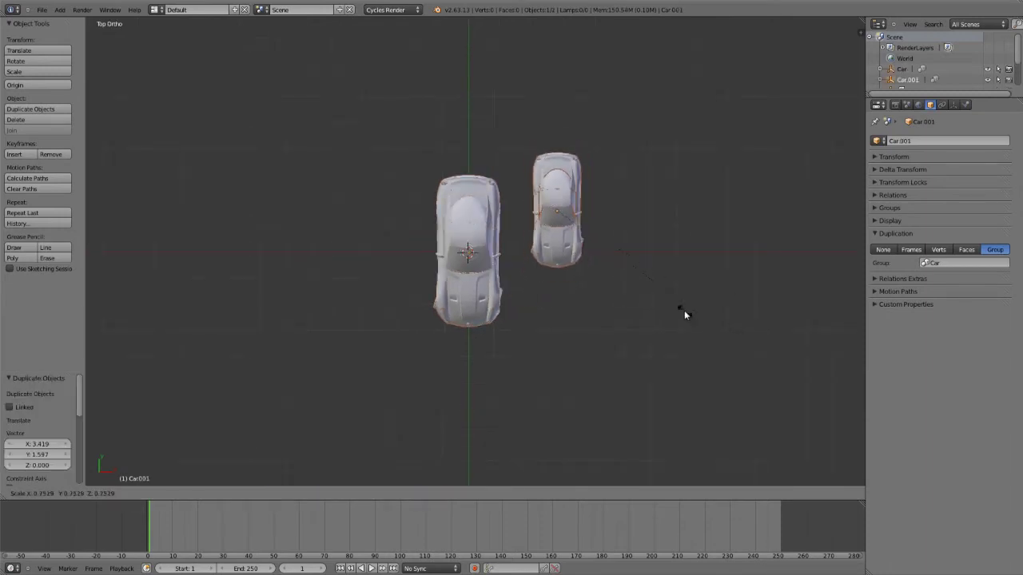
click(717, 277)
key(r)
key(Escape)
key(x)
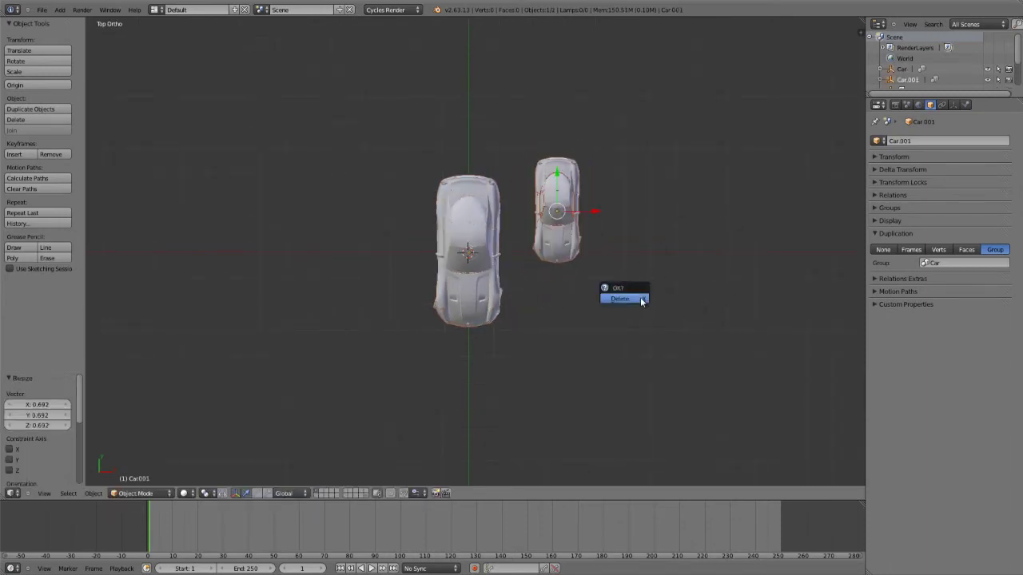
click(615, 296)
key(z)
right_click(460, 270)
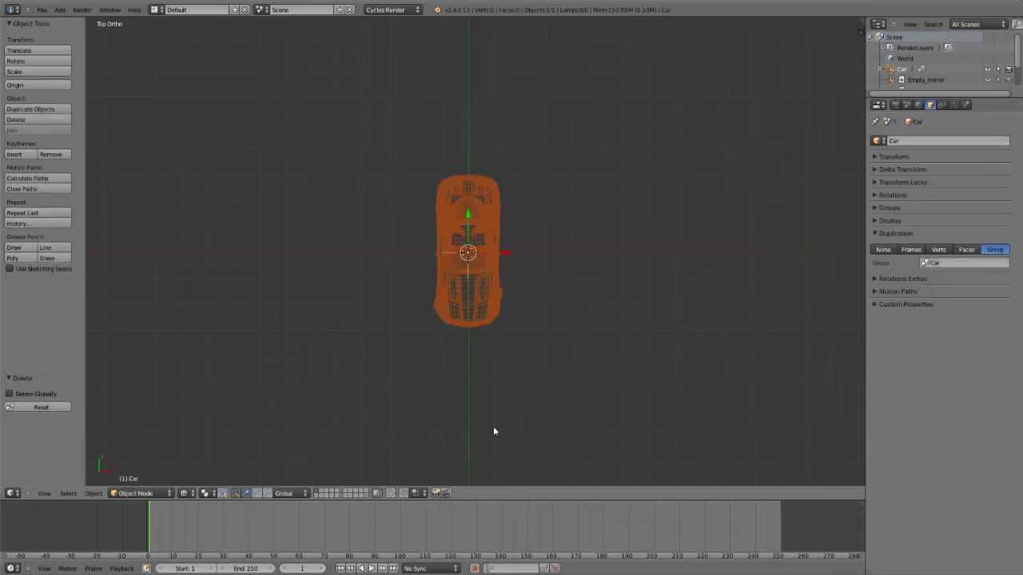
middle_drag(493, 426, 533, 262)
key(z)
scroll(584, 263, up, 4)
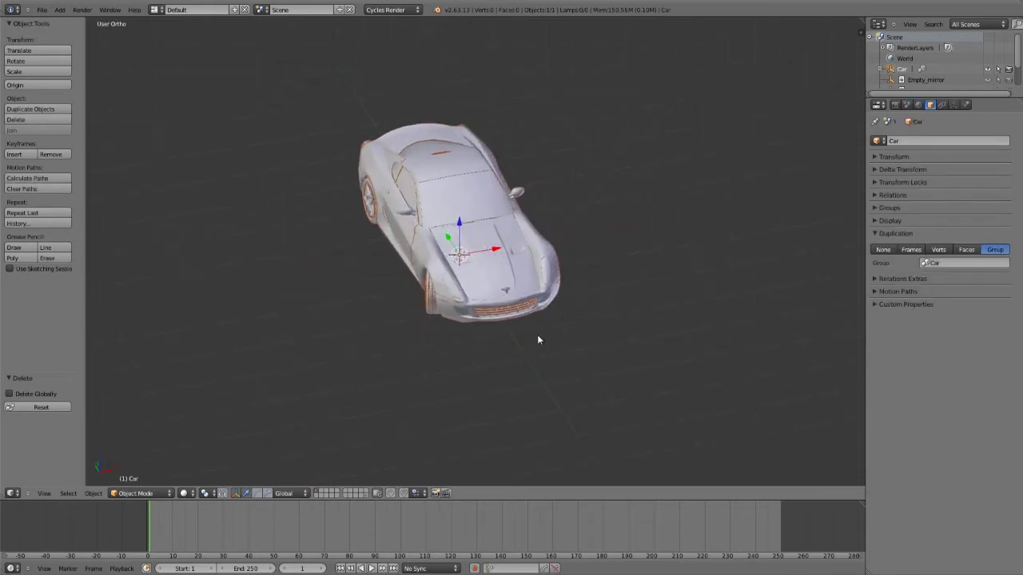
- Add a Plain Axes Empty and move it along X to sit beside the car
mouse_move(539, 338)
middle_down()
mouse_move(472, 349)
mouse_move(527, 310)
middle_up()
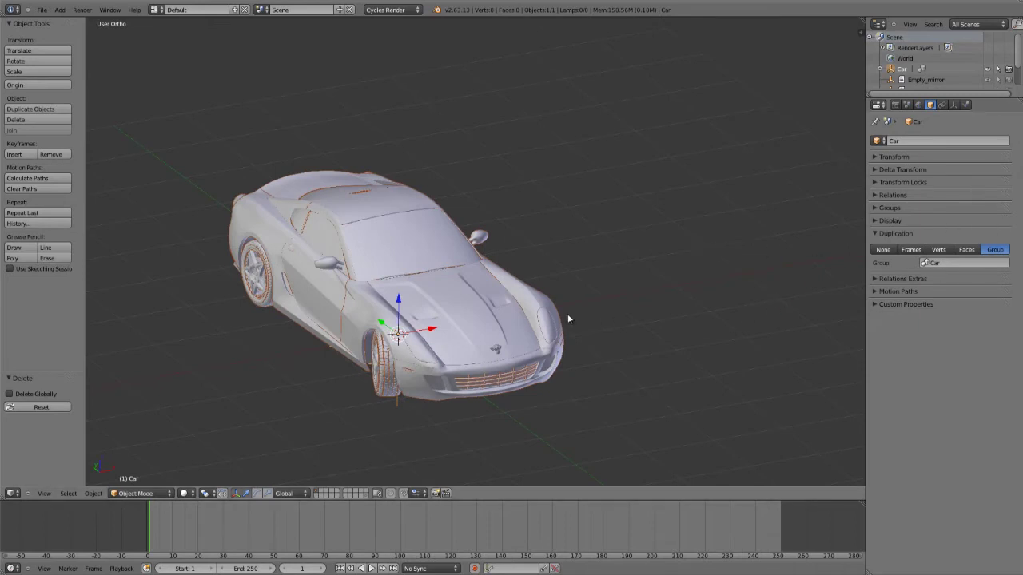
key(shift+a)
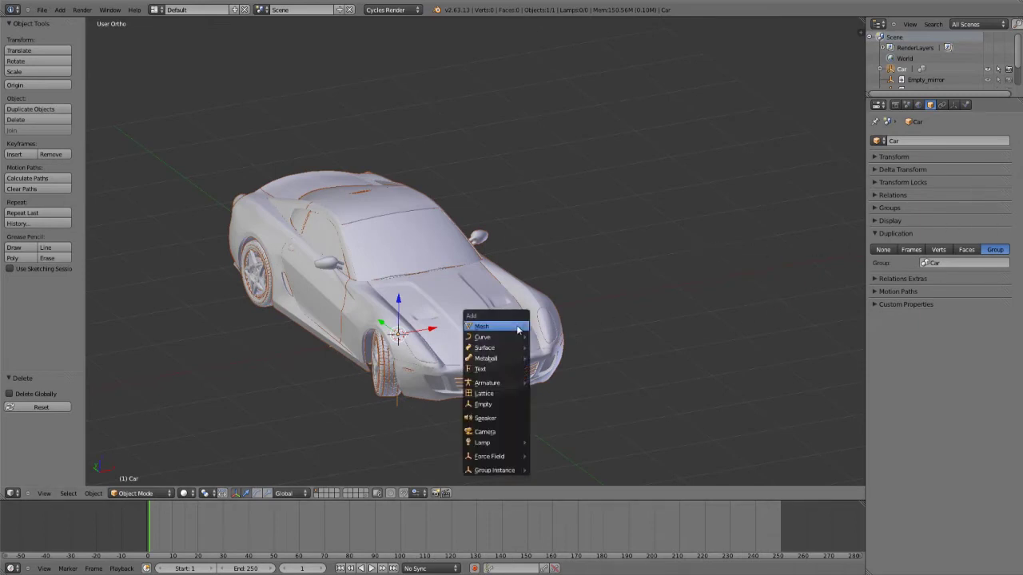
click(491, 404)
key(g)
key(x)
click(758, 295)
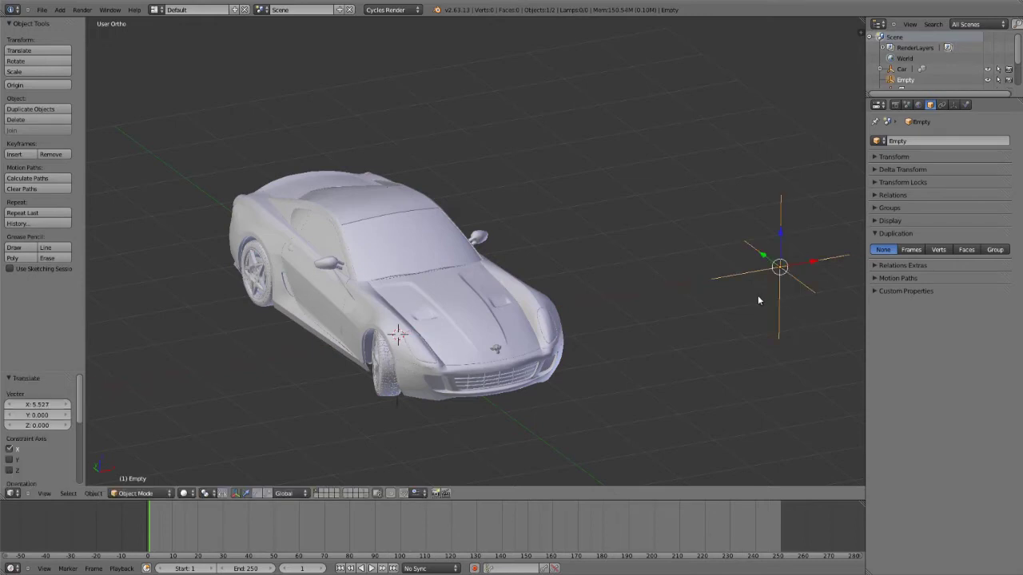
shift+middle_drag(757, 295, 569, 340)
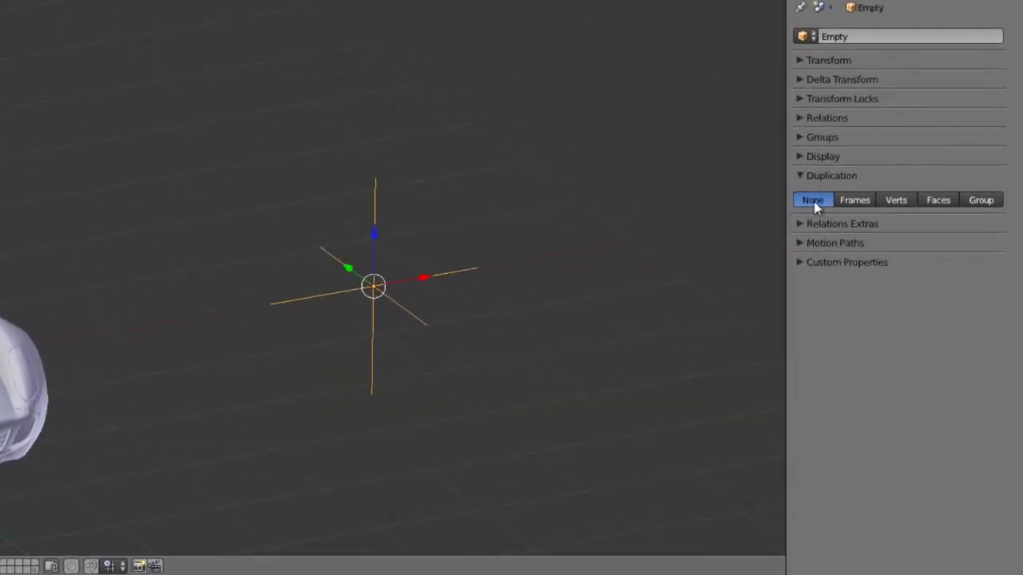
- Set the Empty's duplication to Group and choose the Car group
click(993, 200)
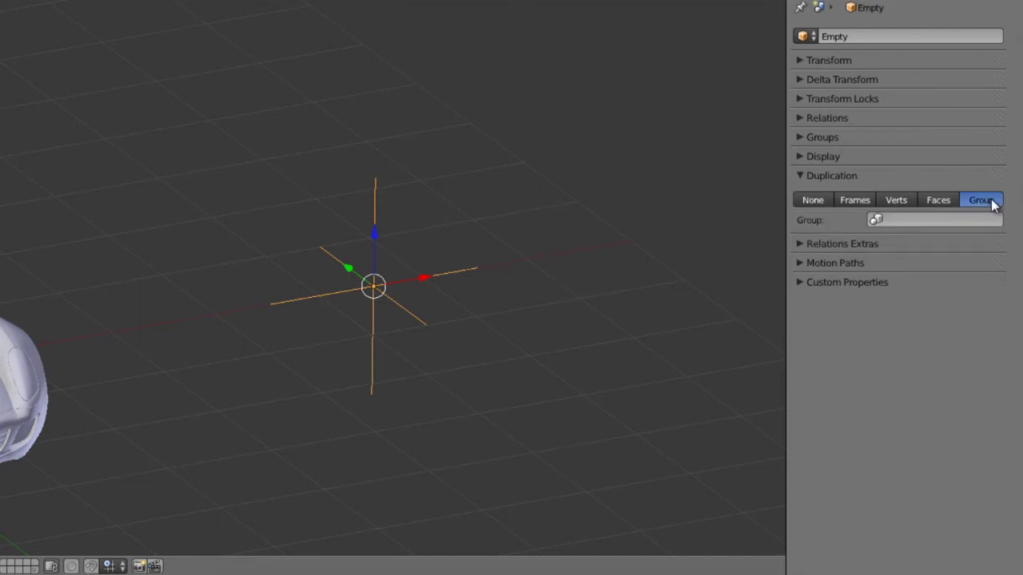
click(954, 217)
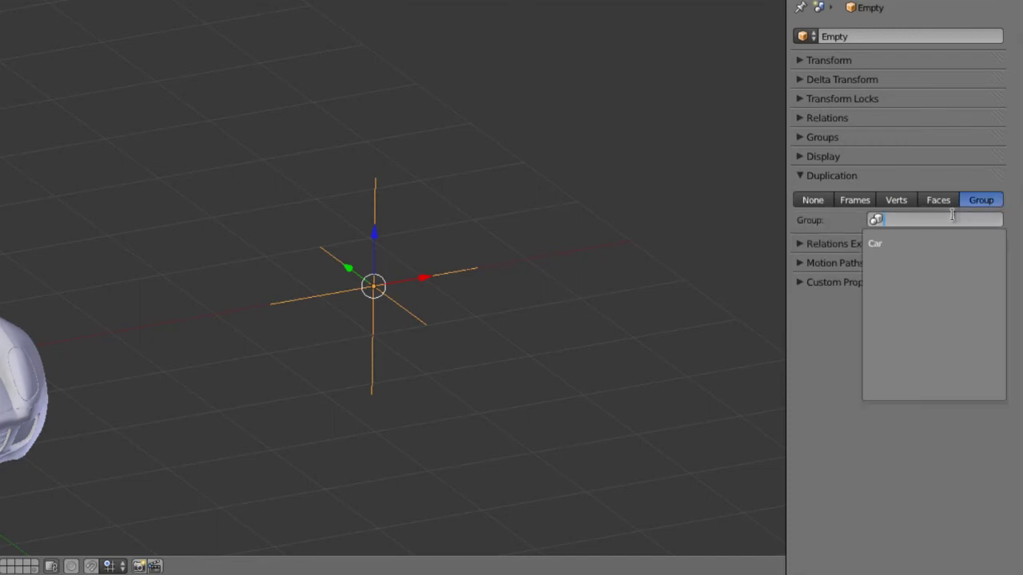
click(895, 243)
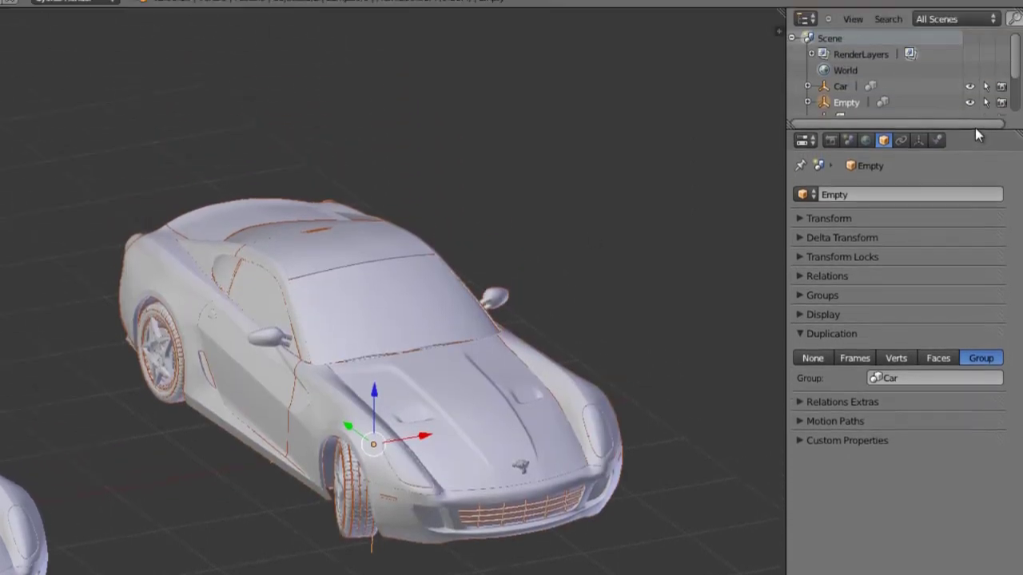
drag(975, 136, 955, 303)
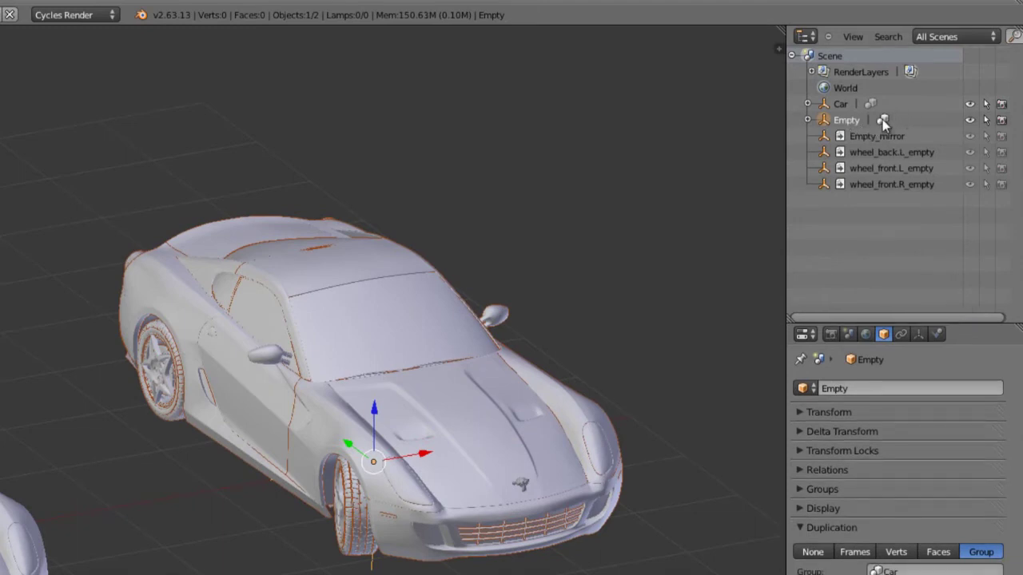
- Expand Car and the Empty in the outliner to inspect their contents and linked group
key(a)
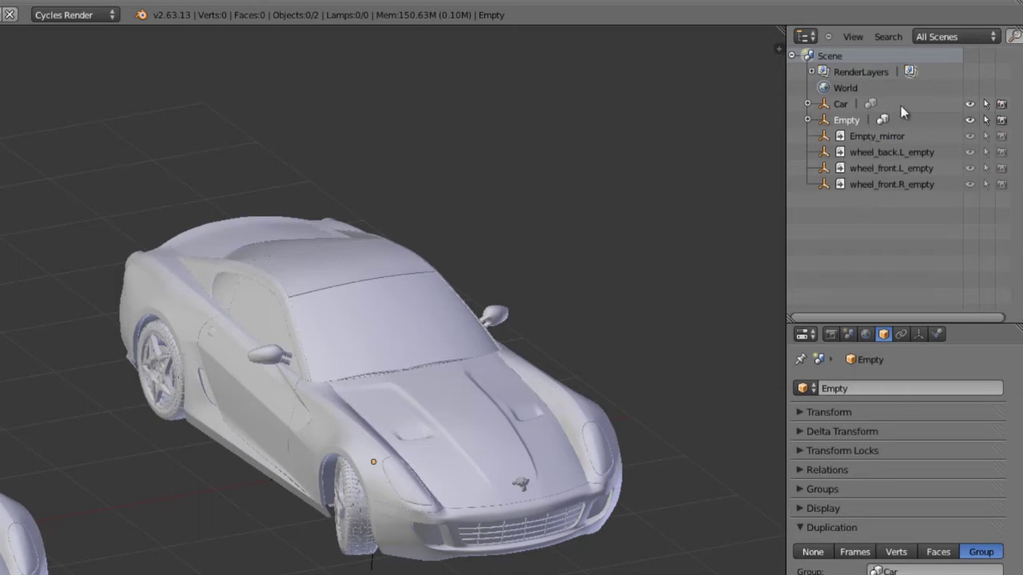
click(809, 105)
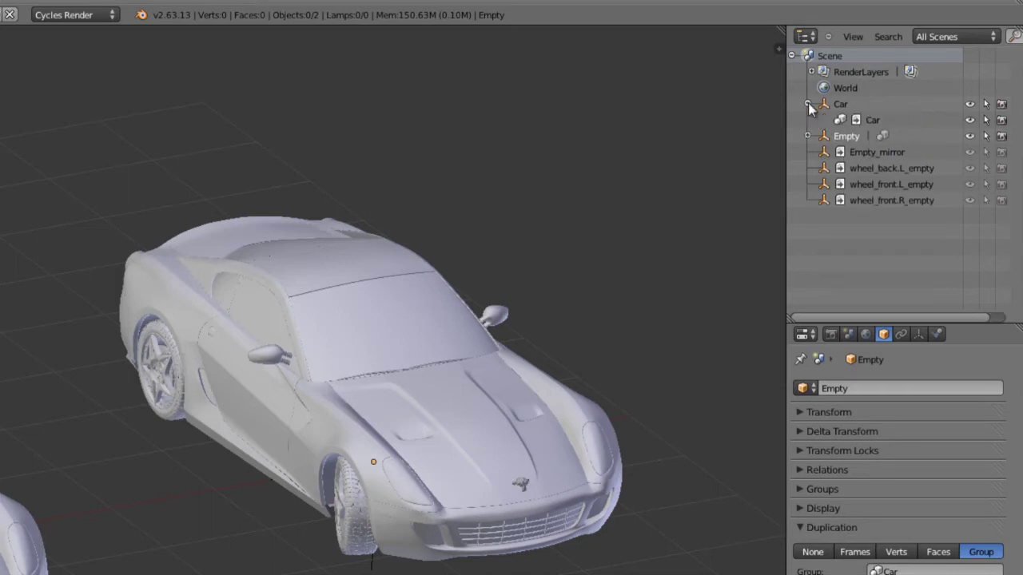
click(856, 121)
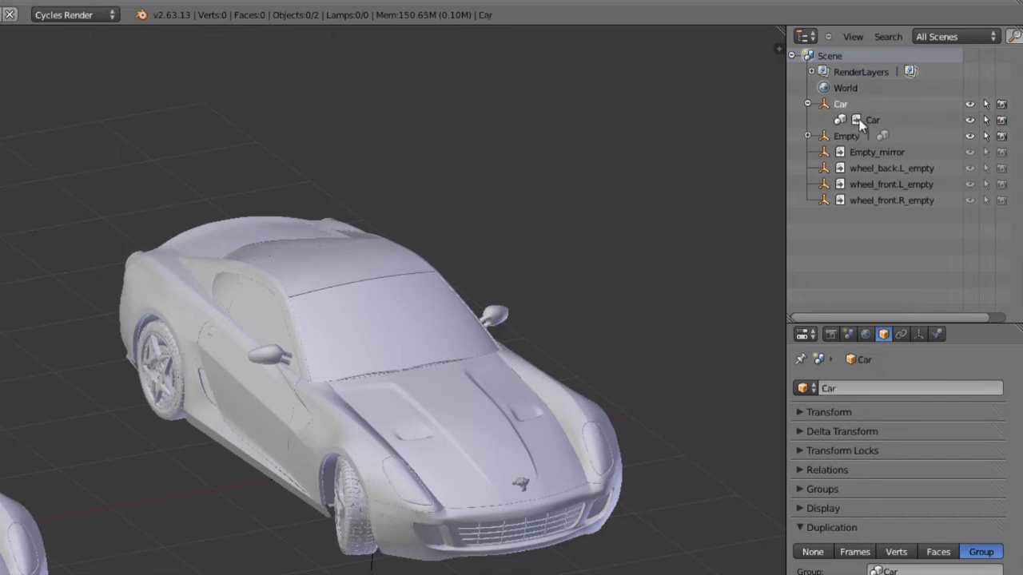
click(807, 104)
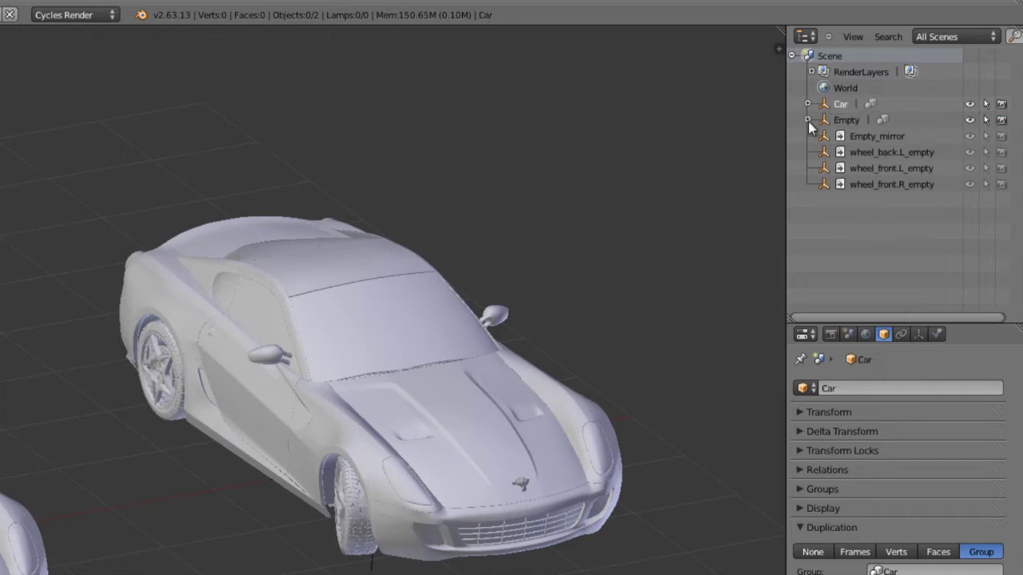
click(807, 120)
click(807, 120)
click(891, 167)
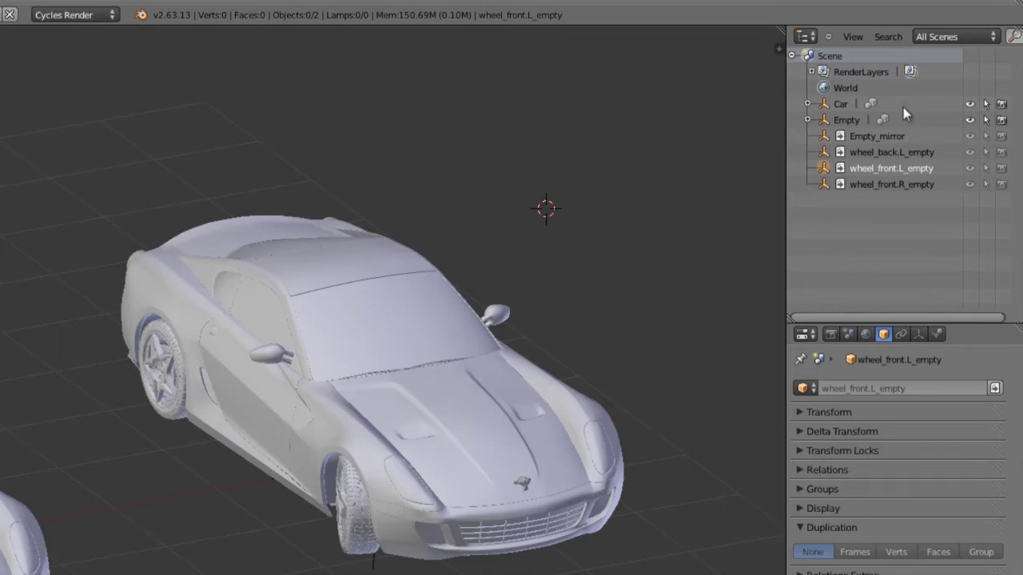
click(807, 104)
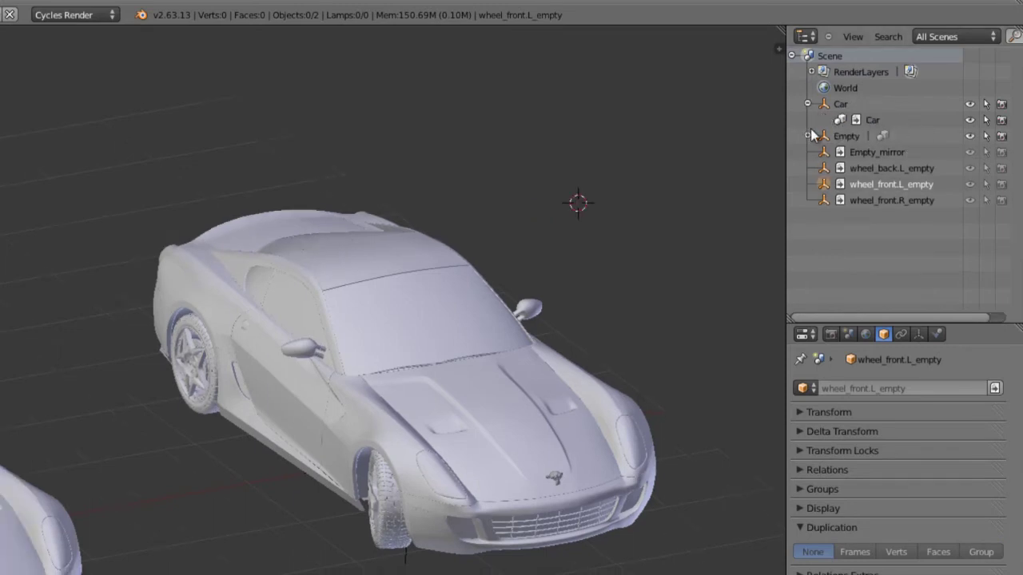
- Select the Empty's car copy and view both cars from the front in solid shading
right_click(405, 559)
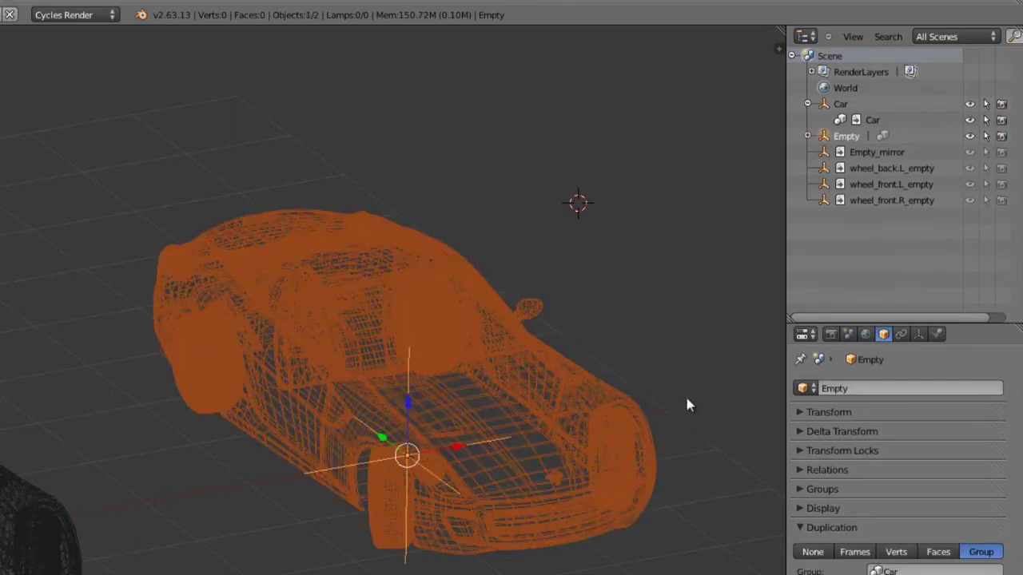
key(z)
scroll(516, 452, down, 1)
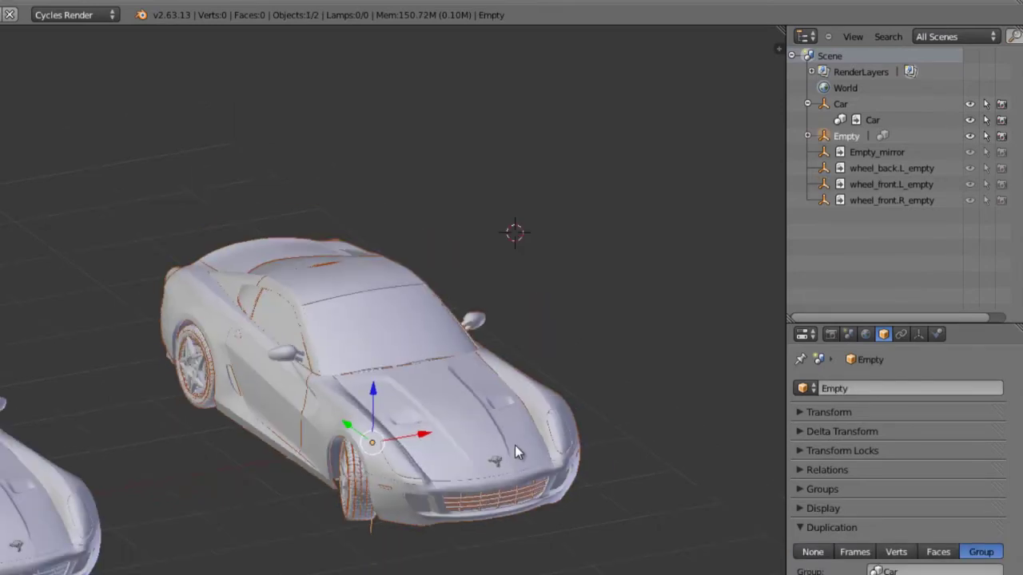
middle_drag(515, 445, 419, 477)
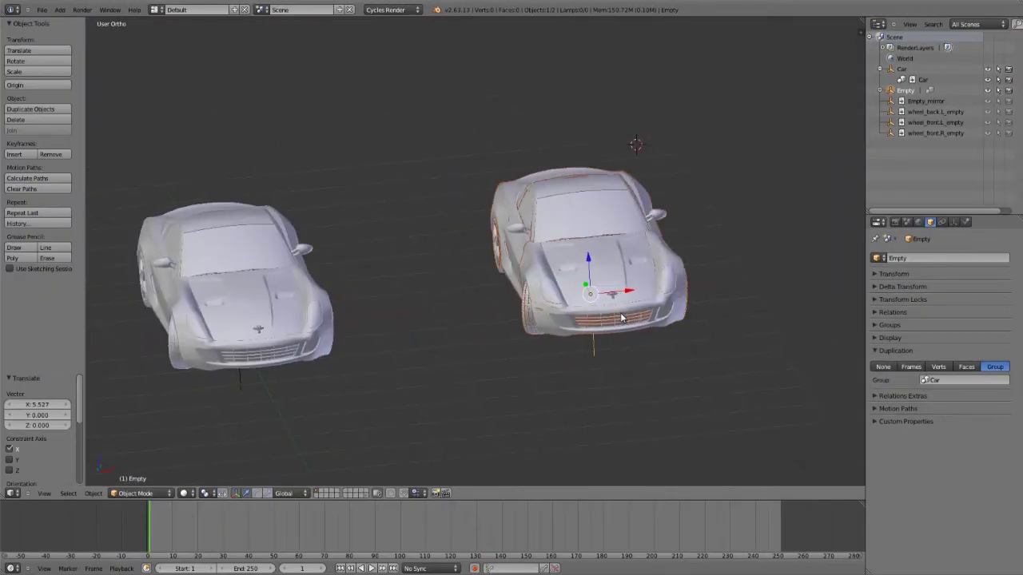
- Delete the Empty with its car copy and save the file over itself
key(x)
click(787, 260)
key(Home)
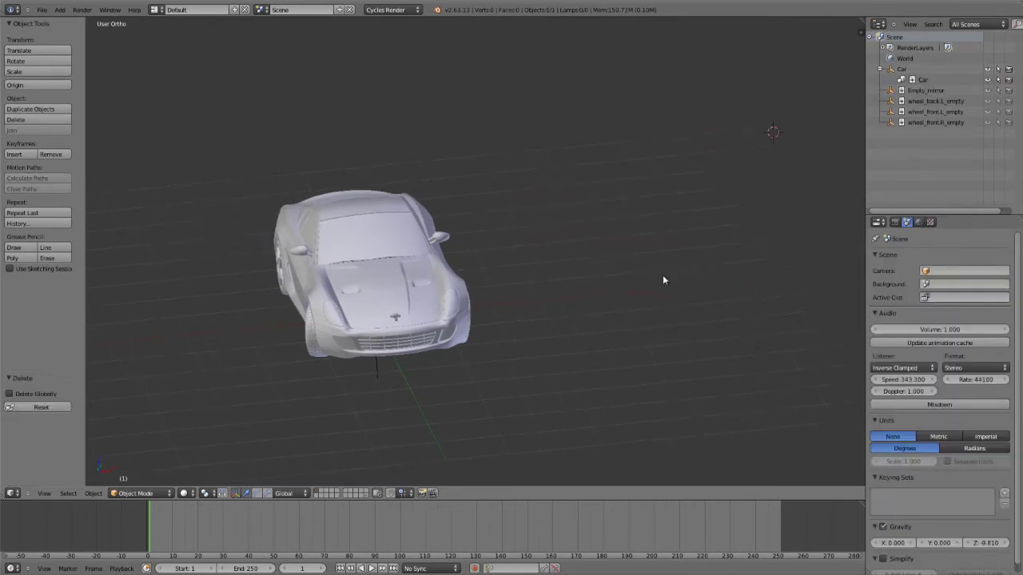
right_click(349, 430)
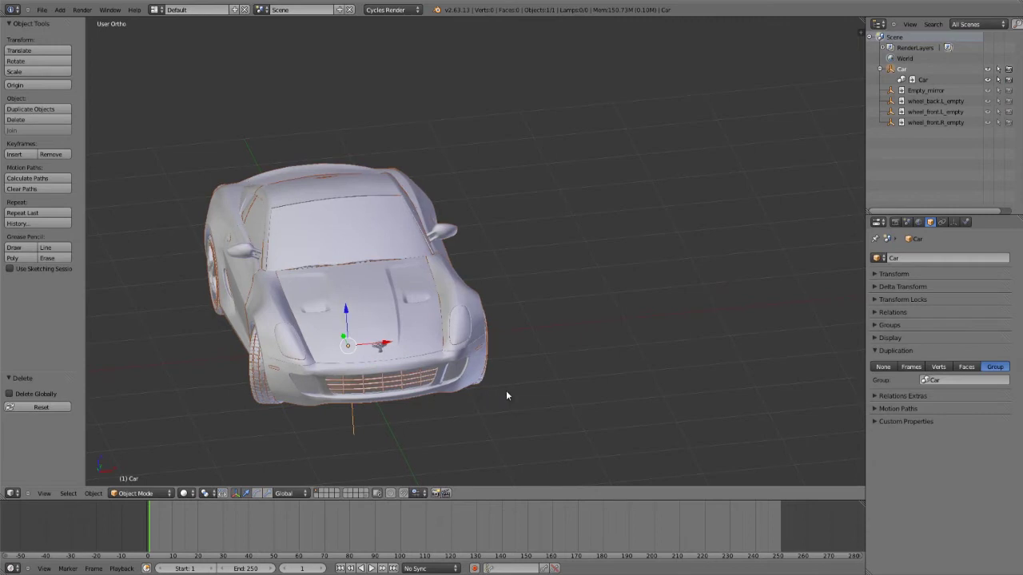
middle_drag(506, 390, 553, 339)
key(ctrl+s)
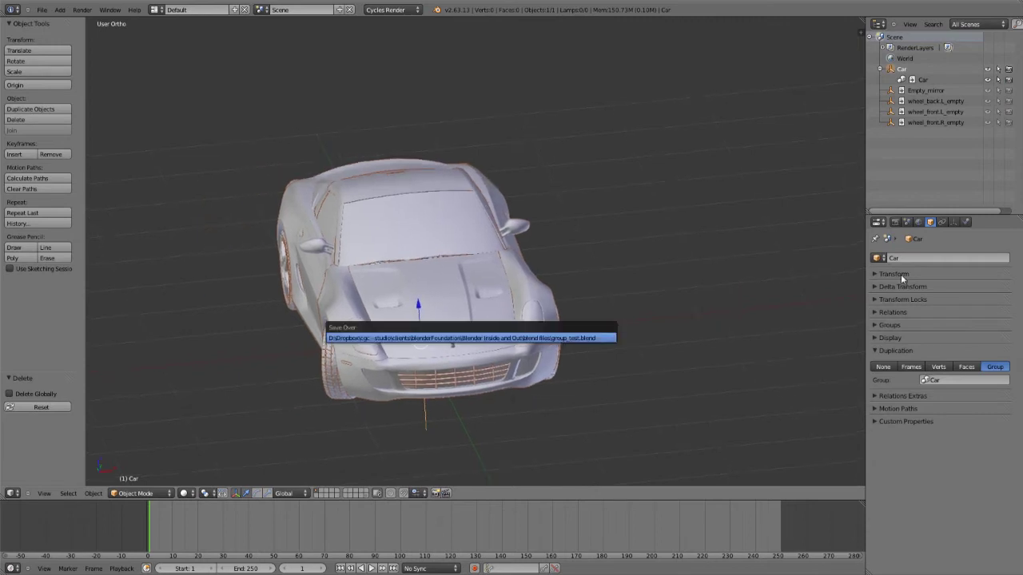
click(560, 339)
middle_drag(645, 270, 688, 240)
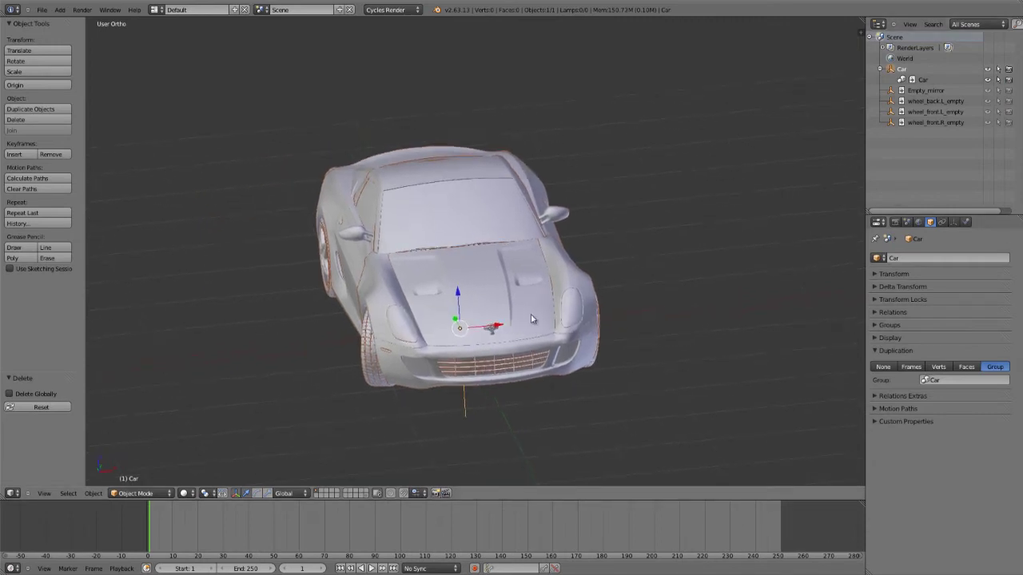
- Add a Monkey mesh and place it beside the remaining car
key(a)
key(shift+a)
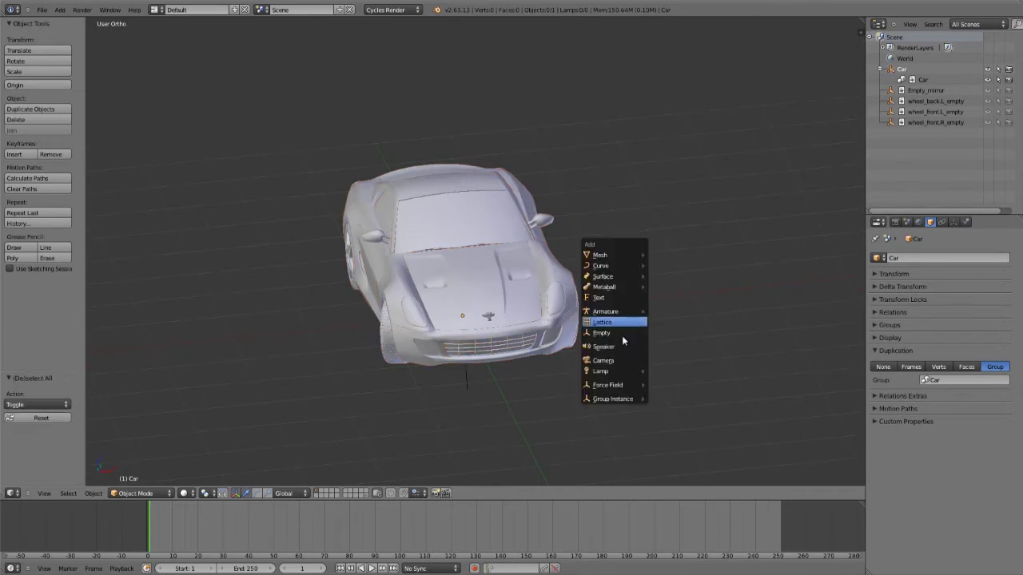
mouse_move(615, 255)
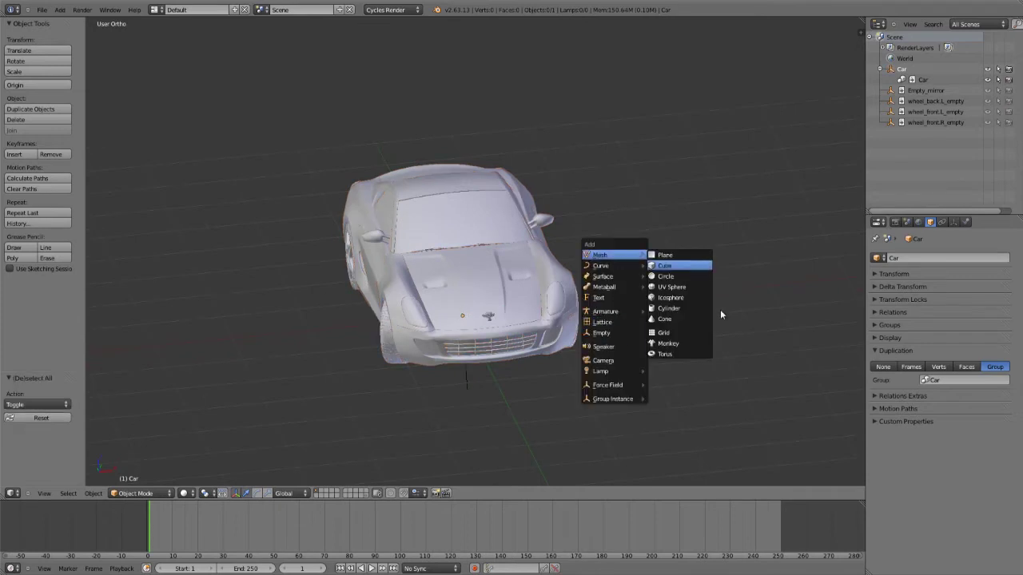
click(684, 344)
key(g)
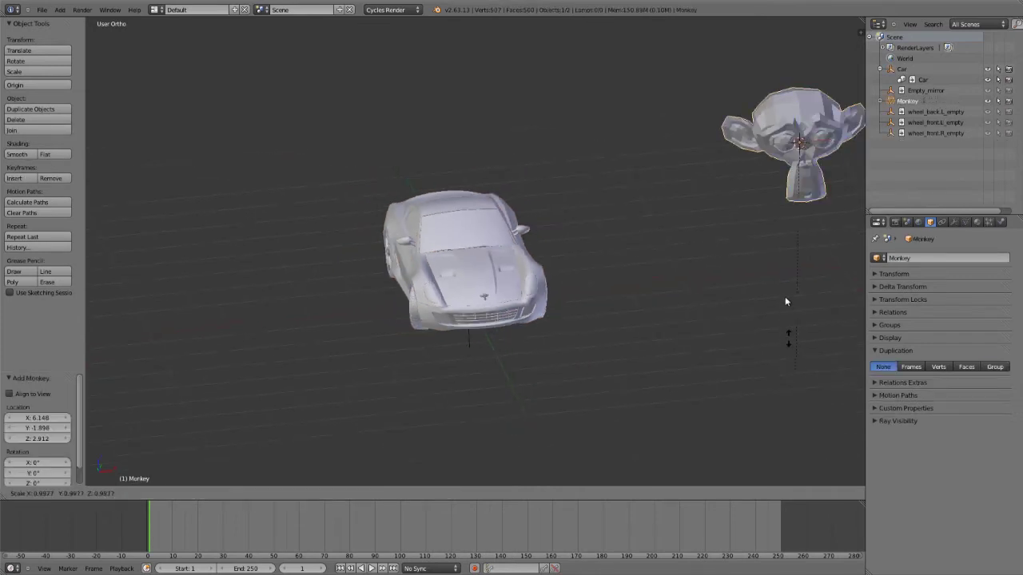
click(759, 311)
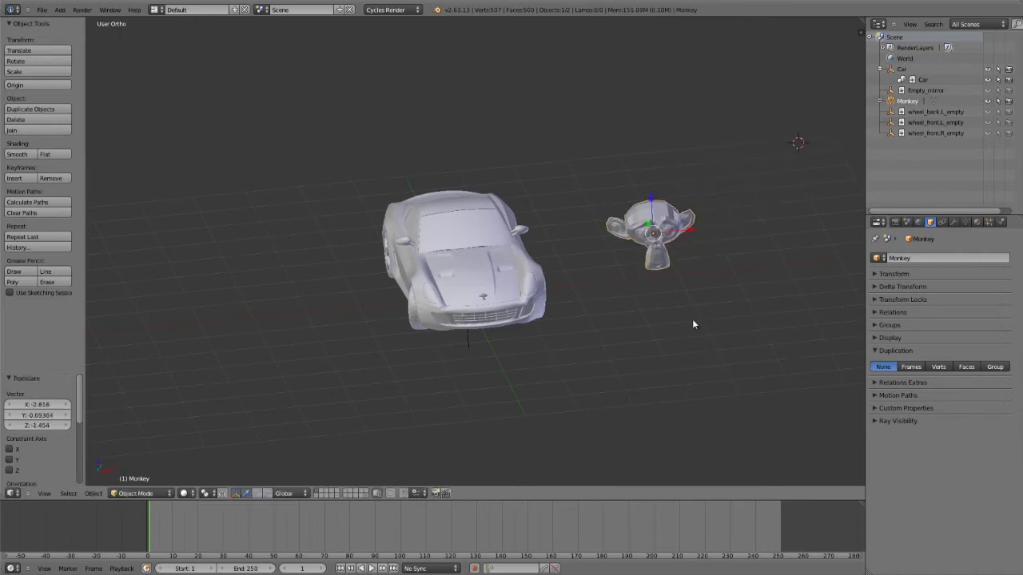
middle_drag(692, 321, 647, 316)
click(977, 223)
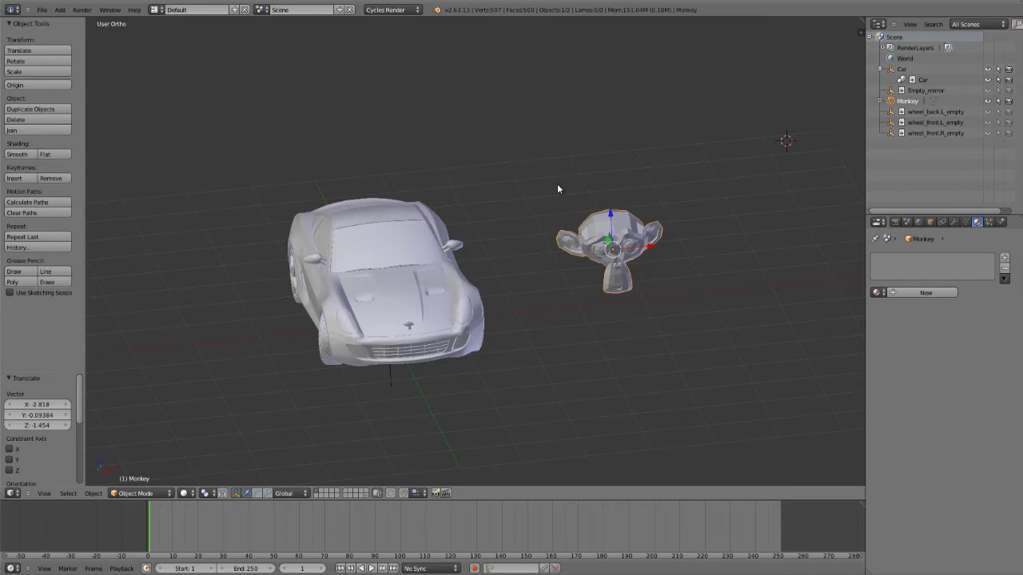
- Open material_library_cycles.blend from the file browser
key(ctrl+o)
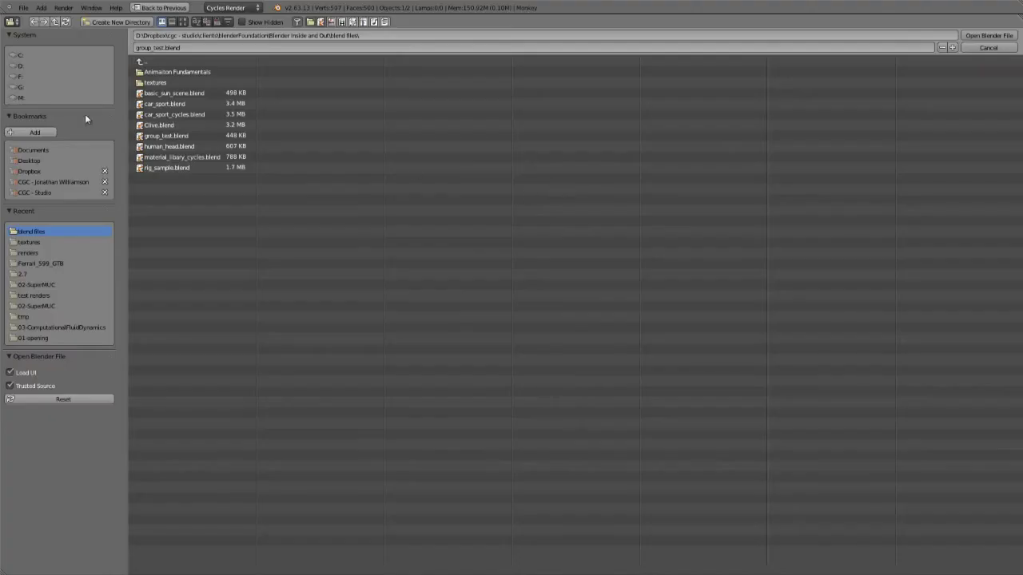
double_click(182, 157)
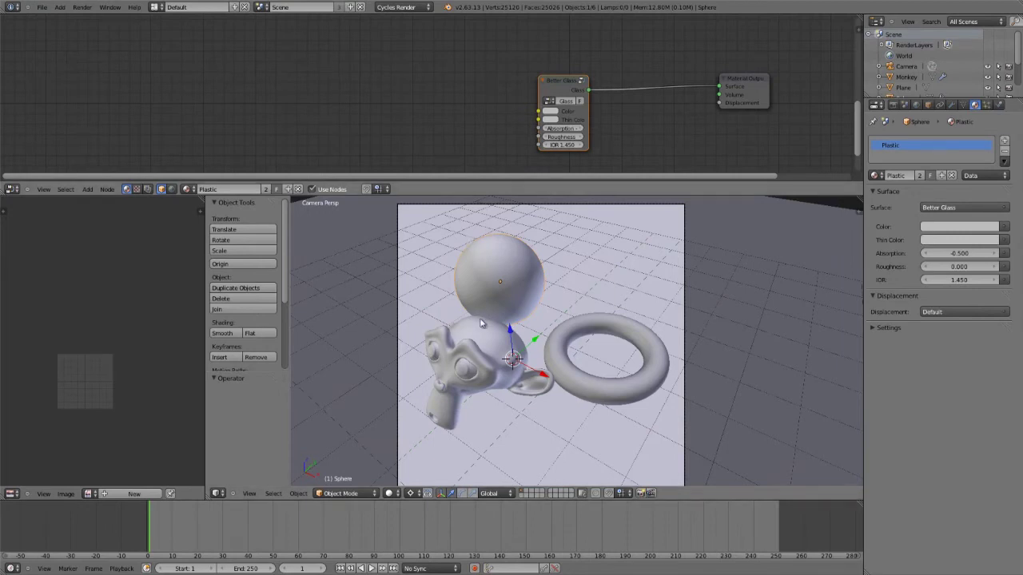
- Check the file's materials and enlarge the node editor showing Better Glass into Material Output
click(876, 175)
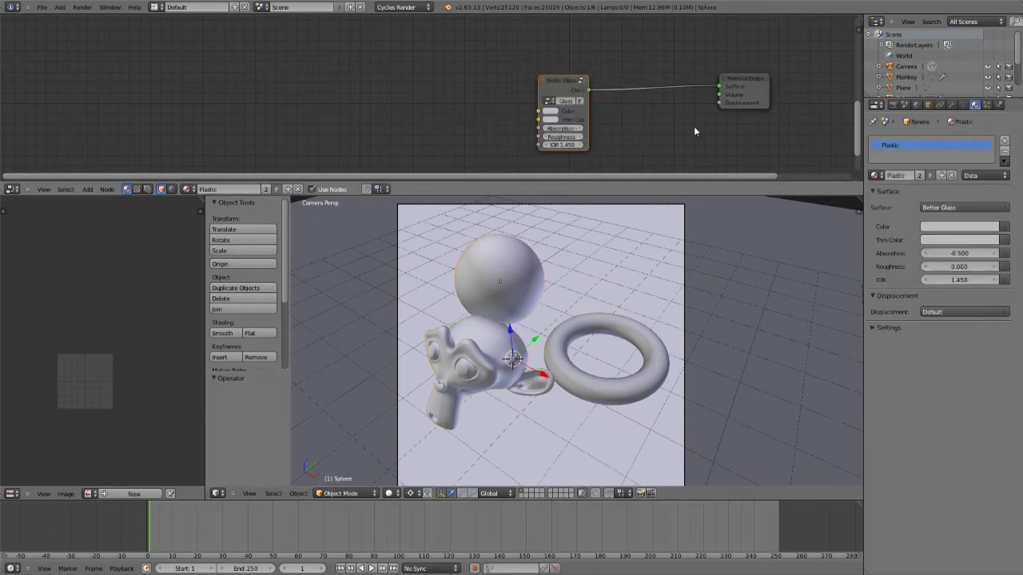
scroll(693, 126, up, 1)
drag(623, 194, 615, 278)
- Maximize the node editor and arrange the Better Glass node beside Material Output
key(ctrl+Up)
middle_drag(775, 281, 297, 222)
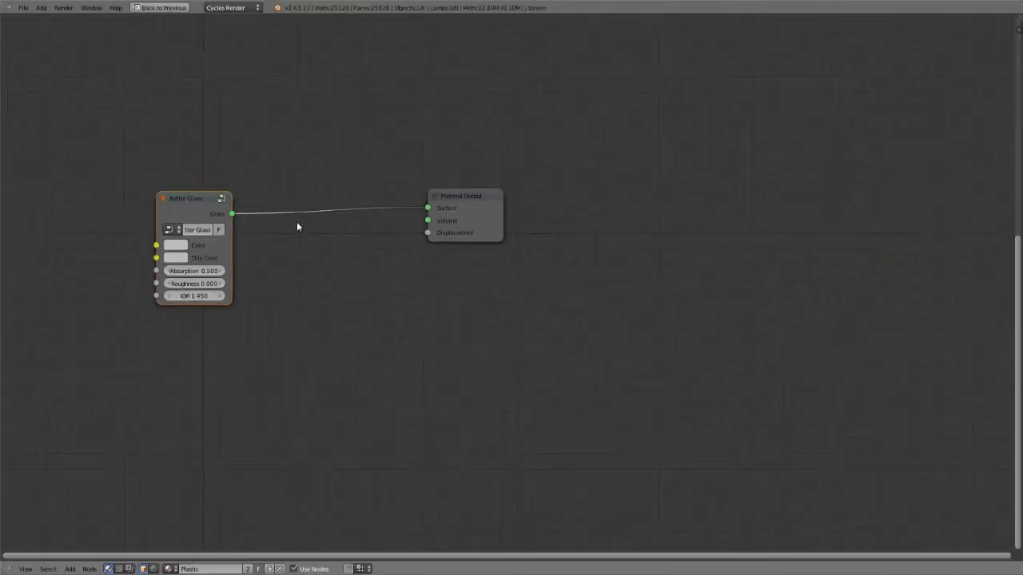
scroll(296, 222, up, 2)
middle_drag(523, 183, 599, 189)
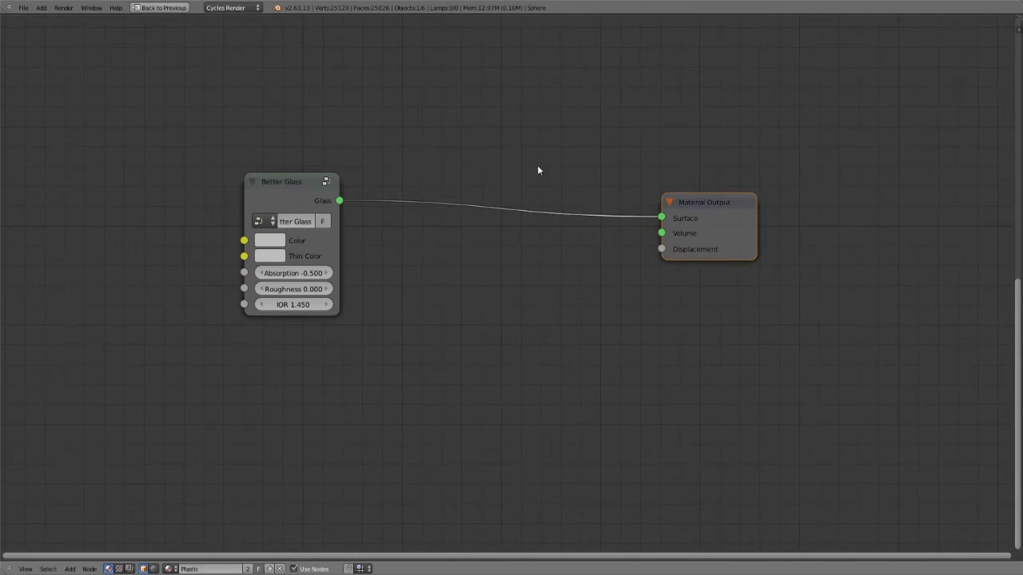
drag(296, 182, 236, 213)
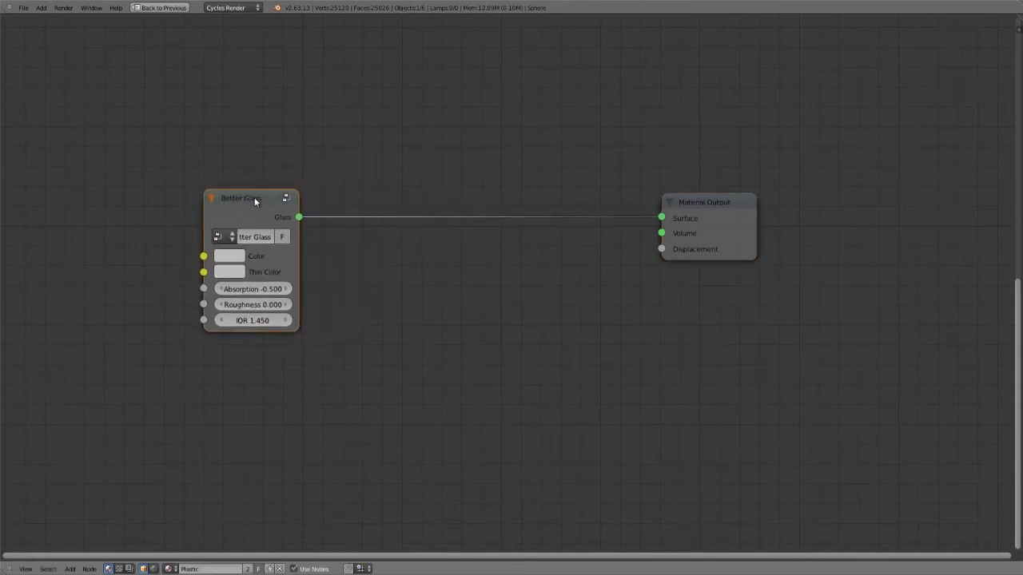
scroll(287, 224, down, 1)
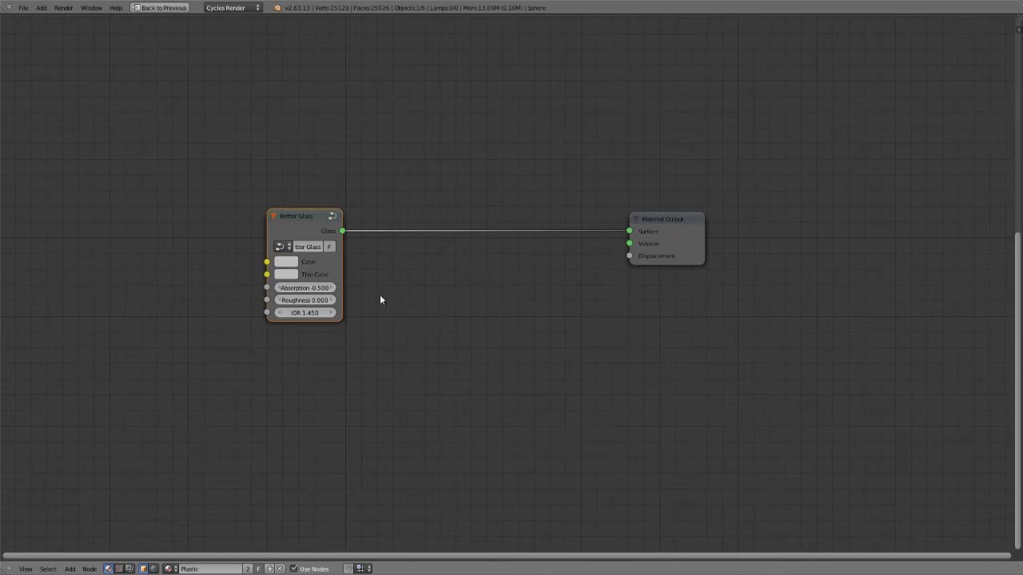
key(shift+a)
key(Escape)
- Inside the Better Glass group, expose Minimum's Value as an input, then remove it
key(Tab)
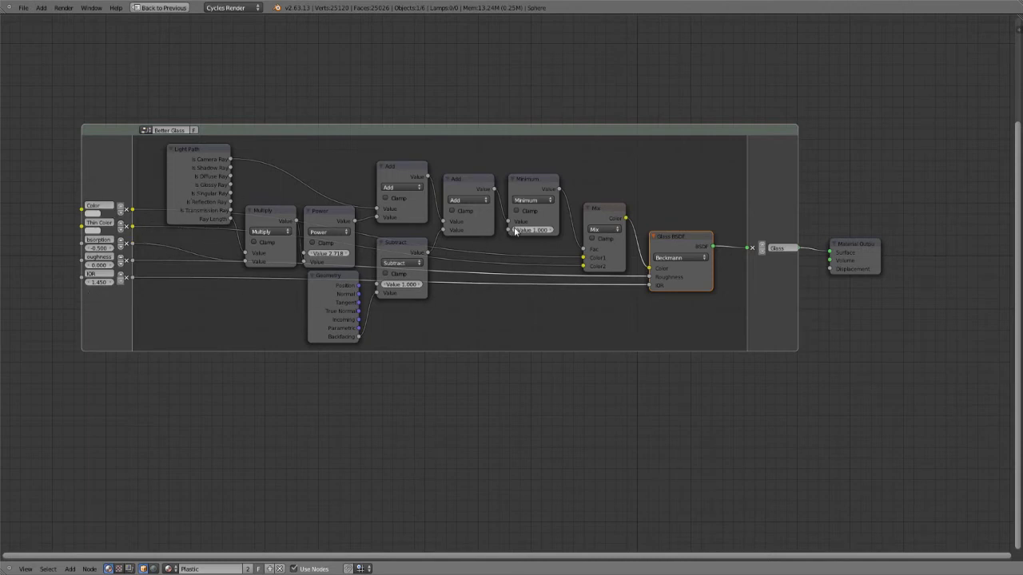
drag(508, 230, 110, 318)
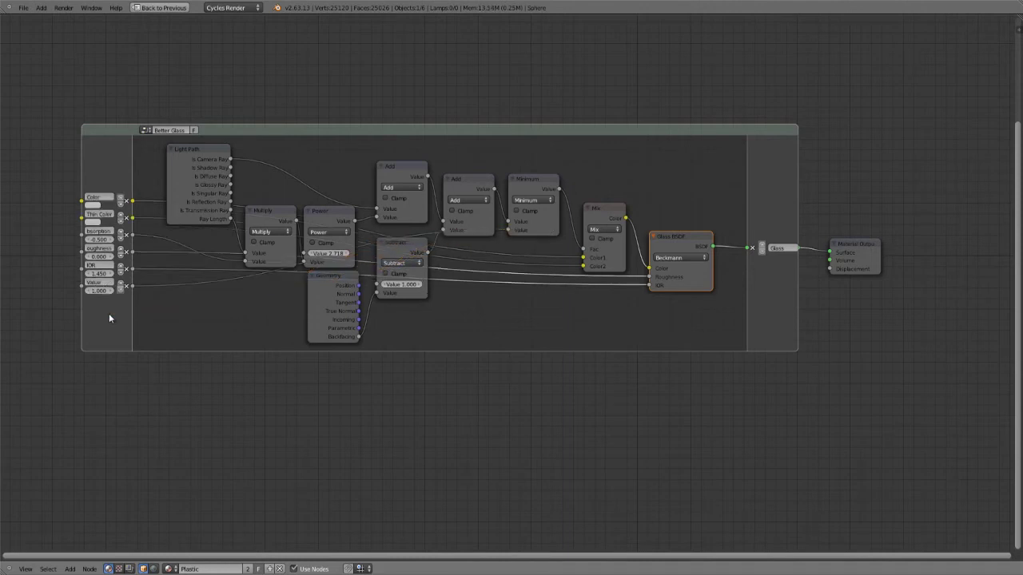
click(127, 286)
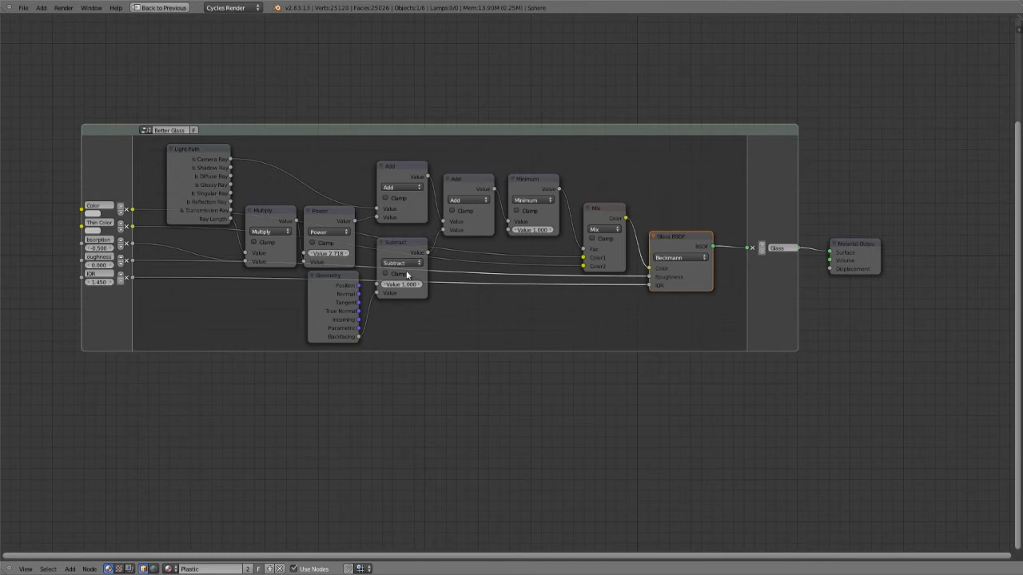
key(Tab)
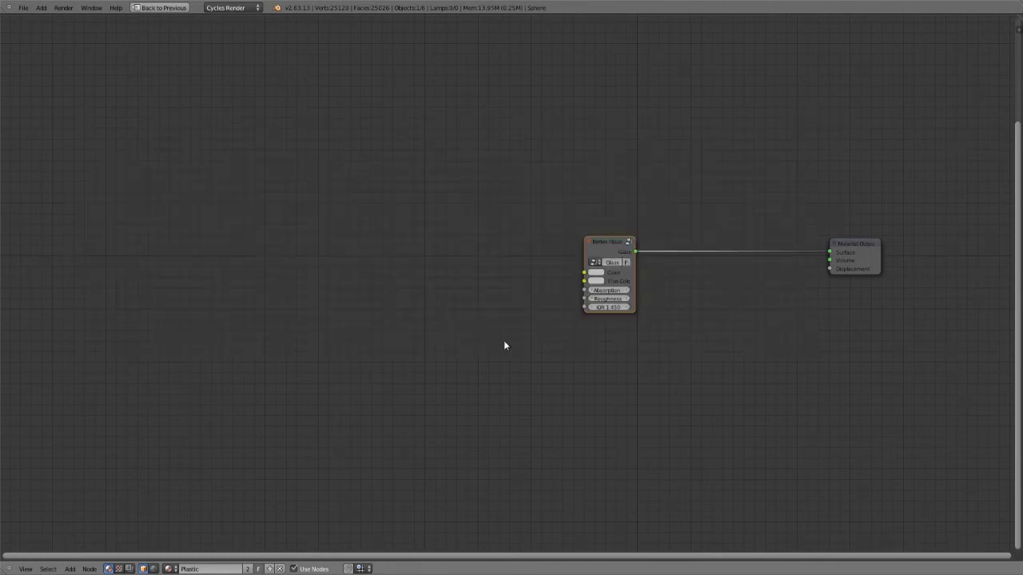
key(shift+a)
mouse_move(491, 364)
click(535, 375)
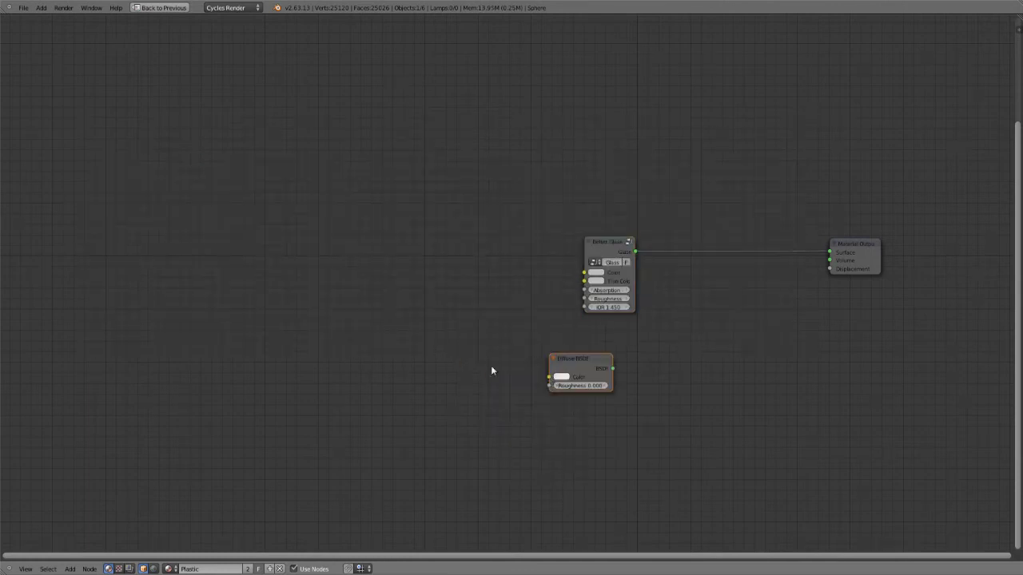
click(301, 280)
key(shift+d)
click(296, 316)
key(shift+d)
drag(290, 324, 355, 410)
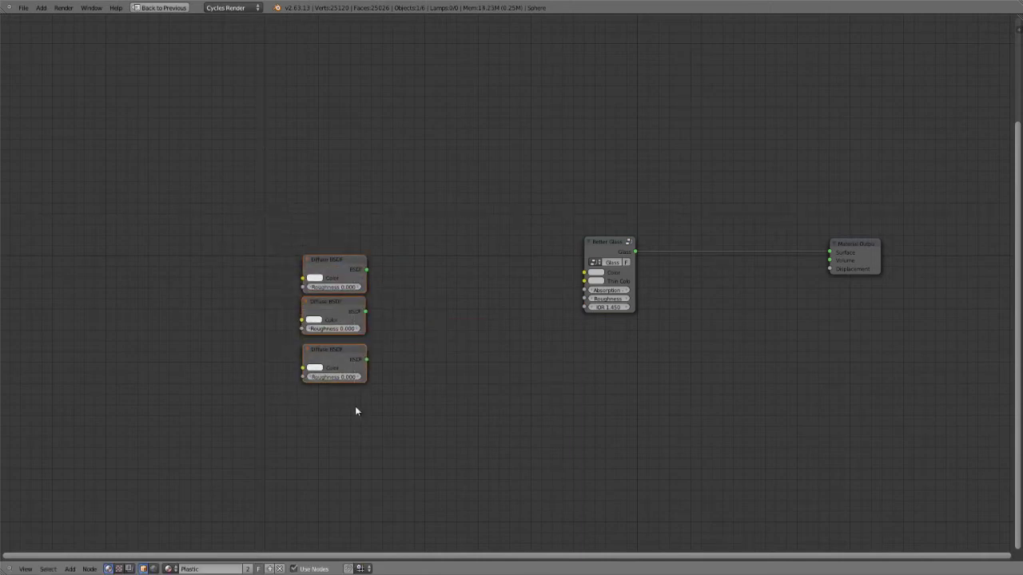
key(ctrl+g)
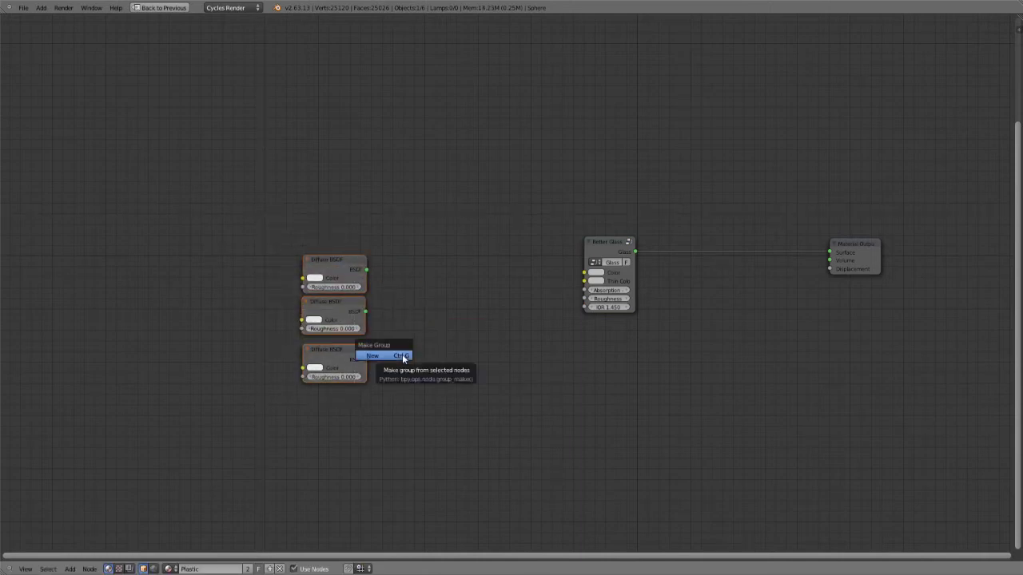
click(402, 357)
key(Tab)
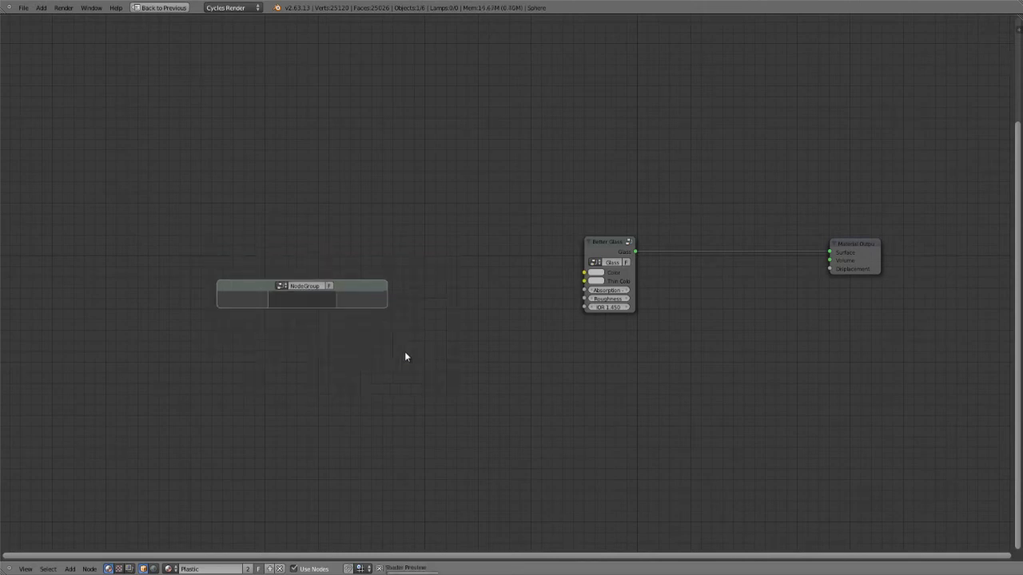
key(h)
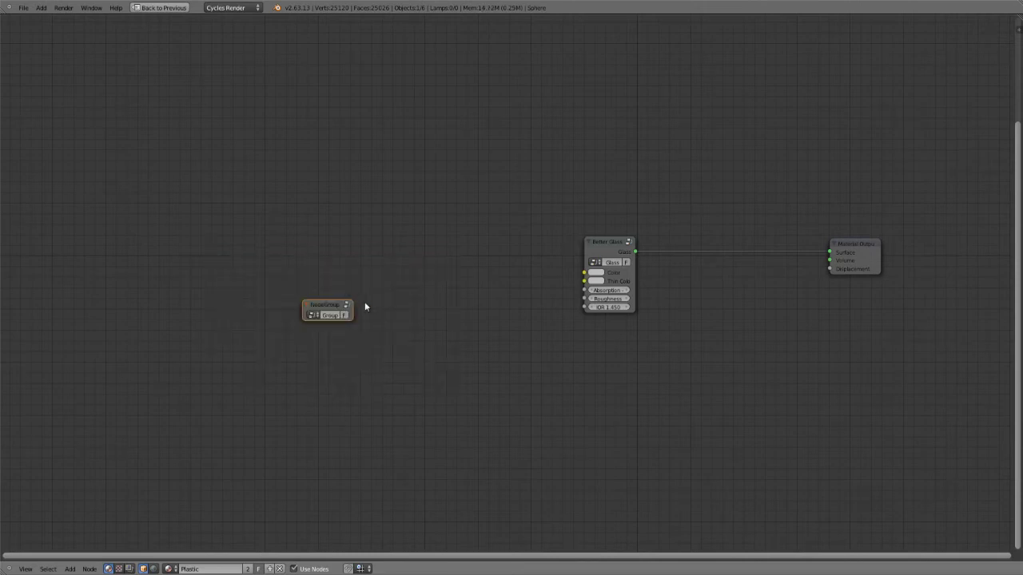
key(x)
click(616, 248)
middle_drag(556, 396, 474, 389)
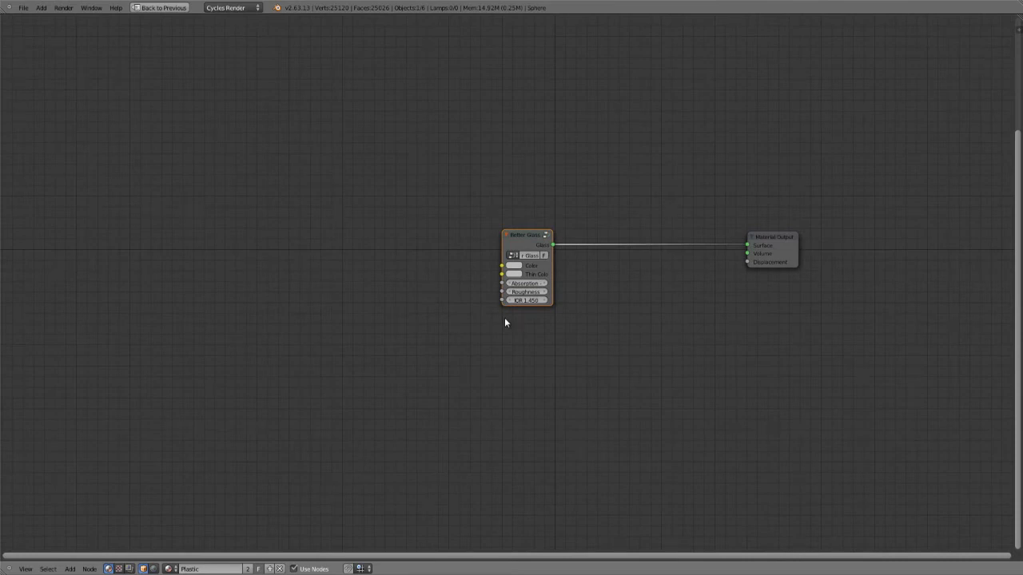
- Reopen group_test.blend and start linking from material_libary_cycles.blend
key(ctrl+shift+o)
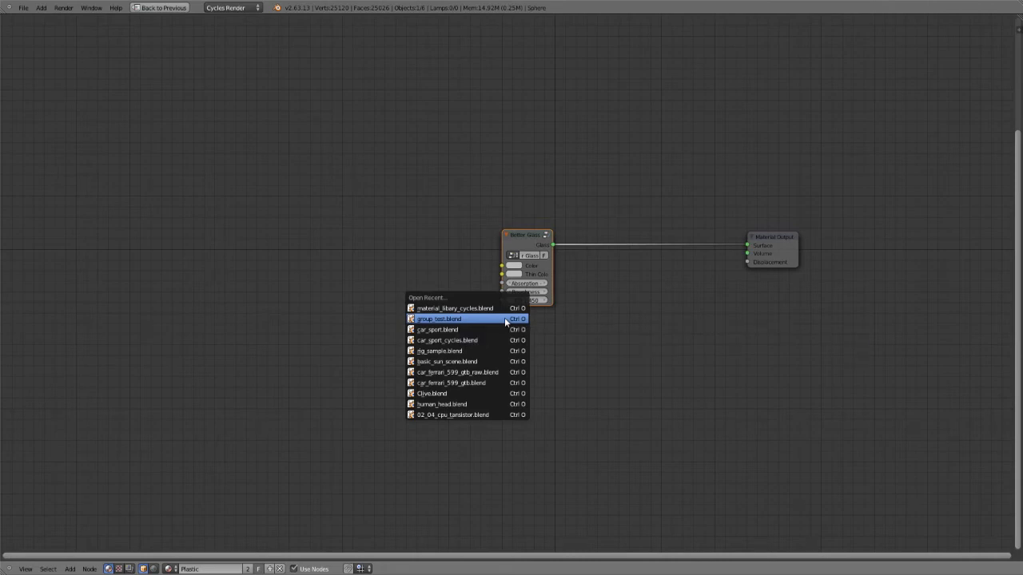
click(504, 318)
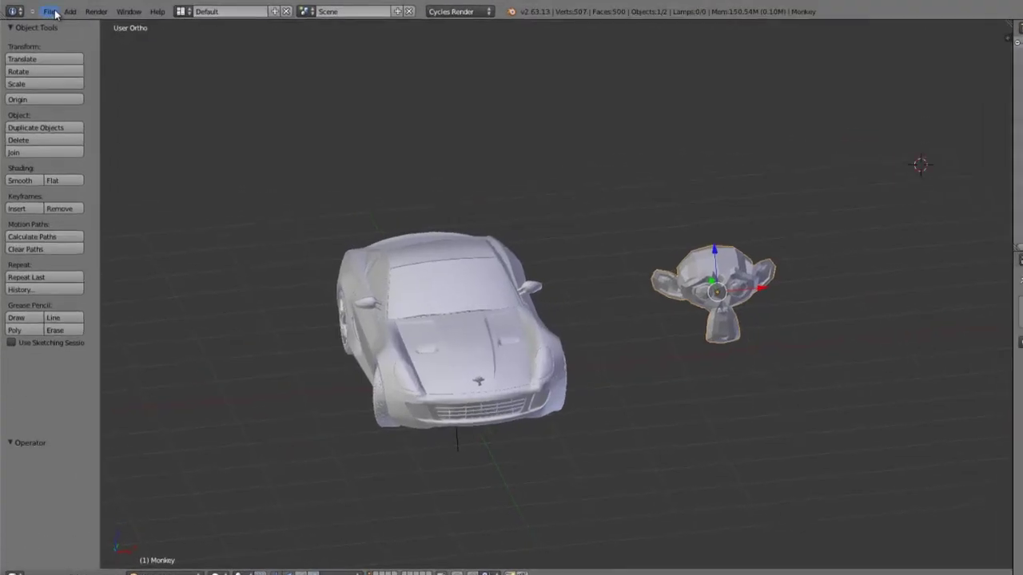
click(49, 11)
click(50, 175)
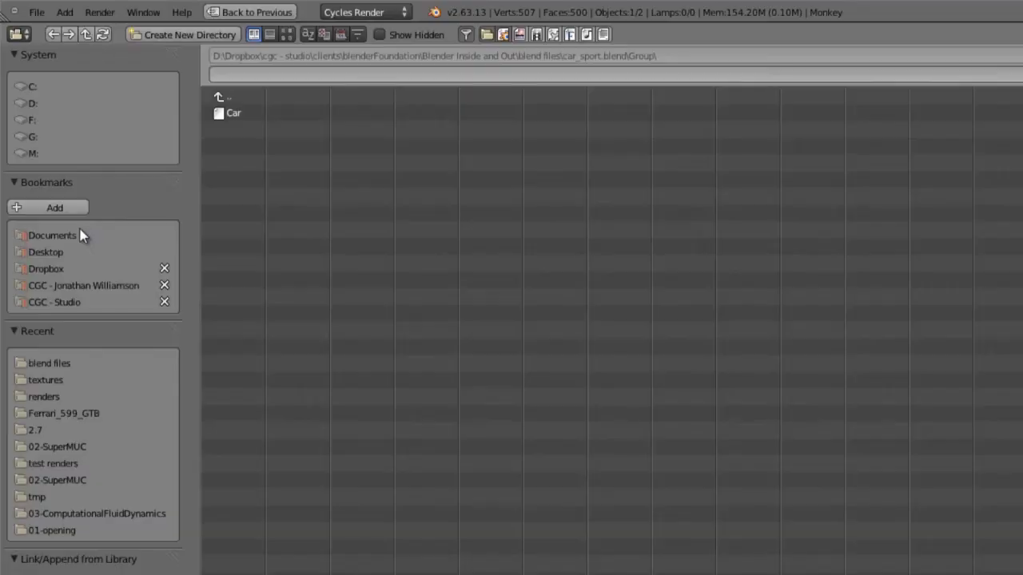
click(261, 96)
click(237, 96)
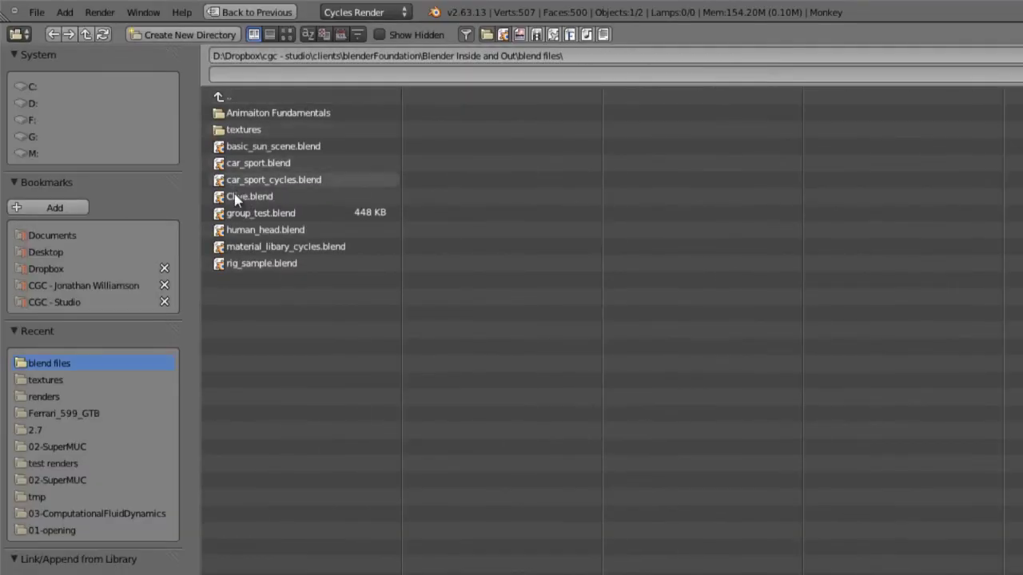
click(272, 246)
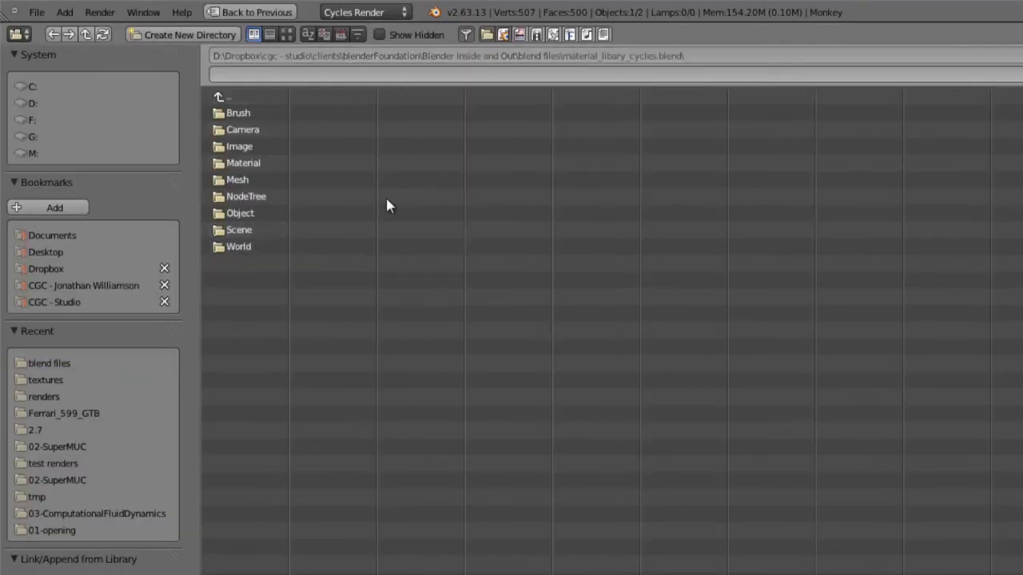
- Link the Carpaint node group from the library's NodeTree data
click(239, 196)
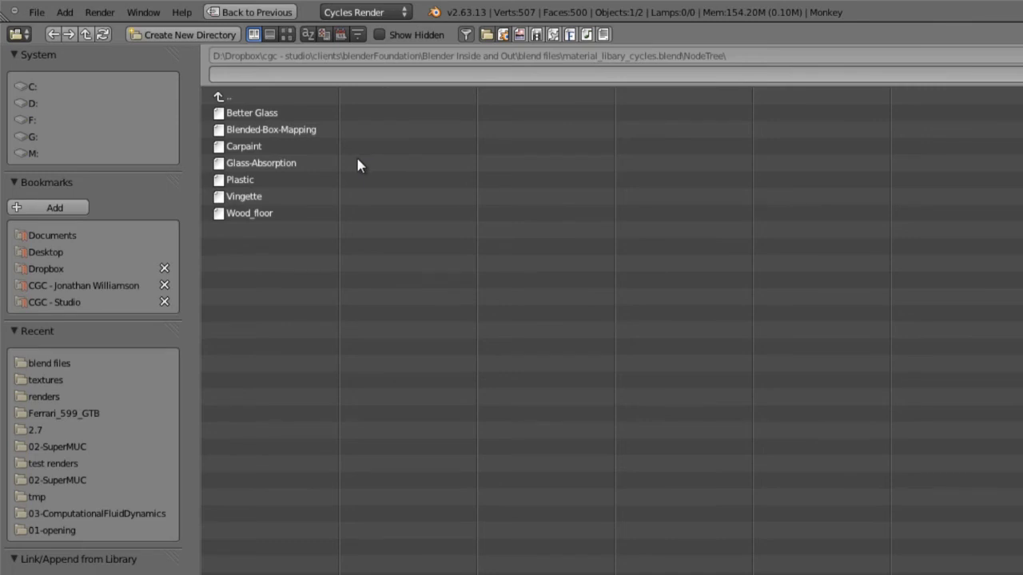
click(264, 99)
click(243, 164)
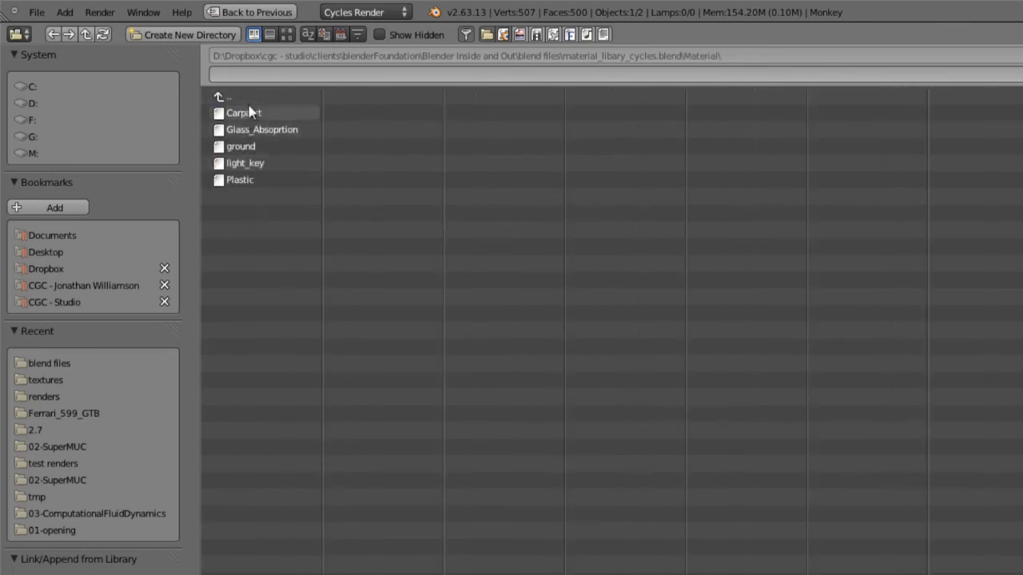
click(240, 99)
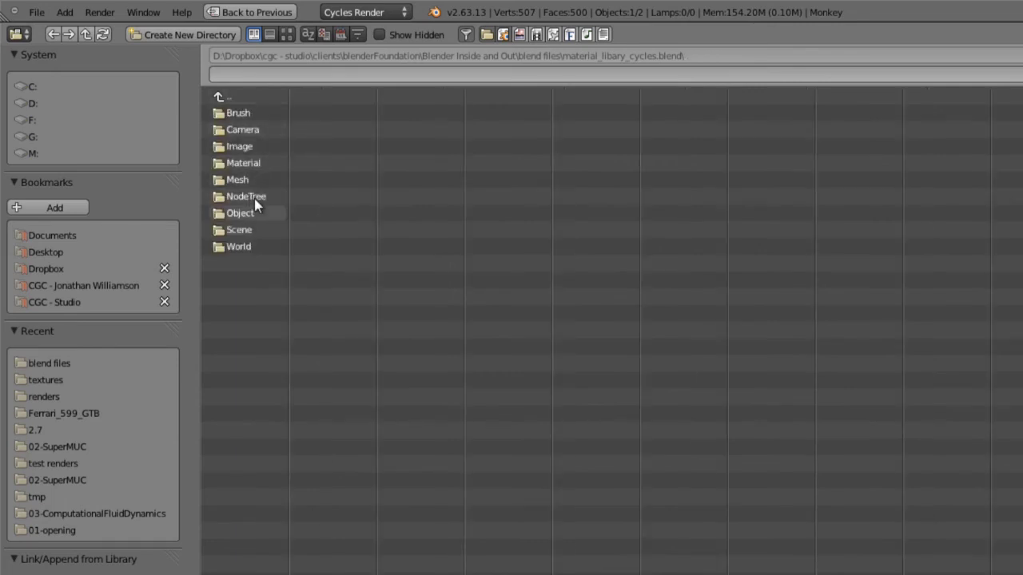
click(254, 198)
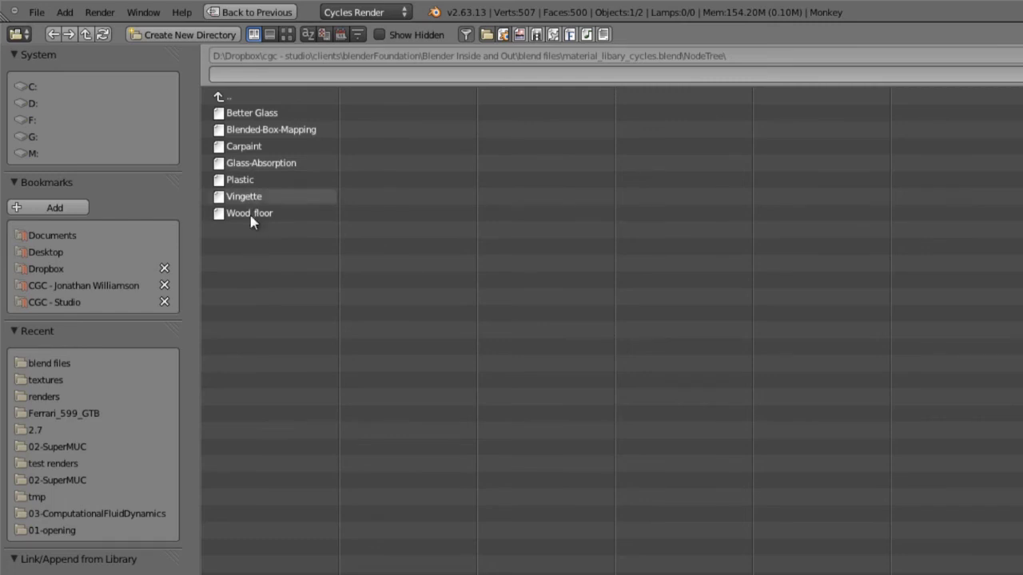
click(235, 148)
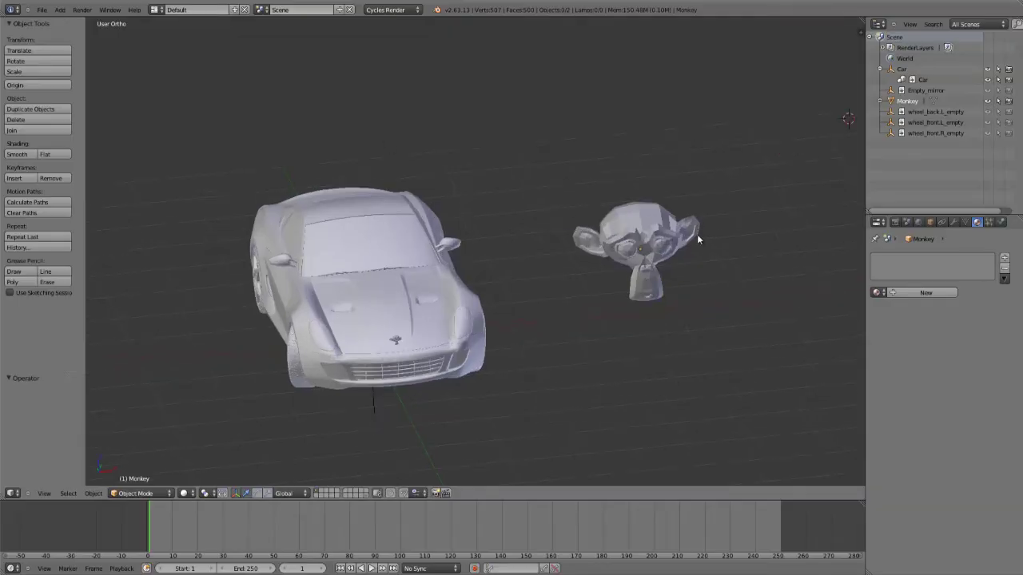
- Give the monkey a new material using the Carpaint group as surface (Flakes size 800, strength 2.000)
right_click(663, 217)
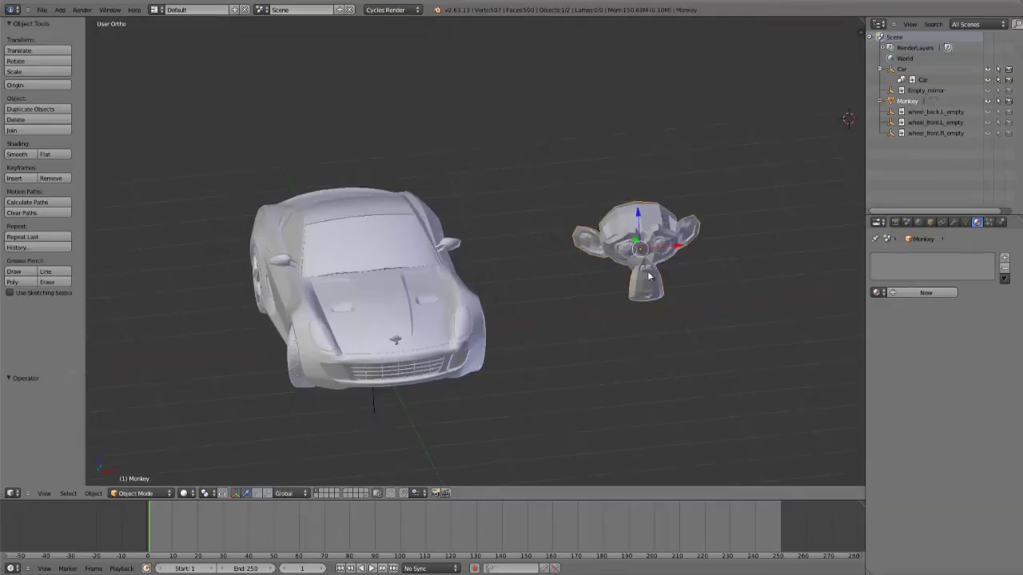
click(927, 292)
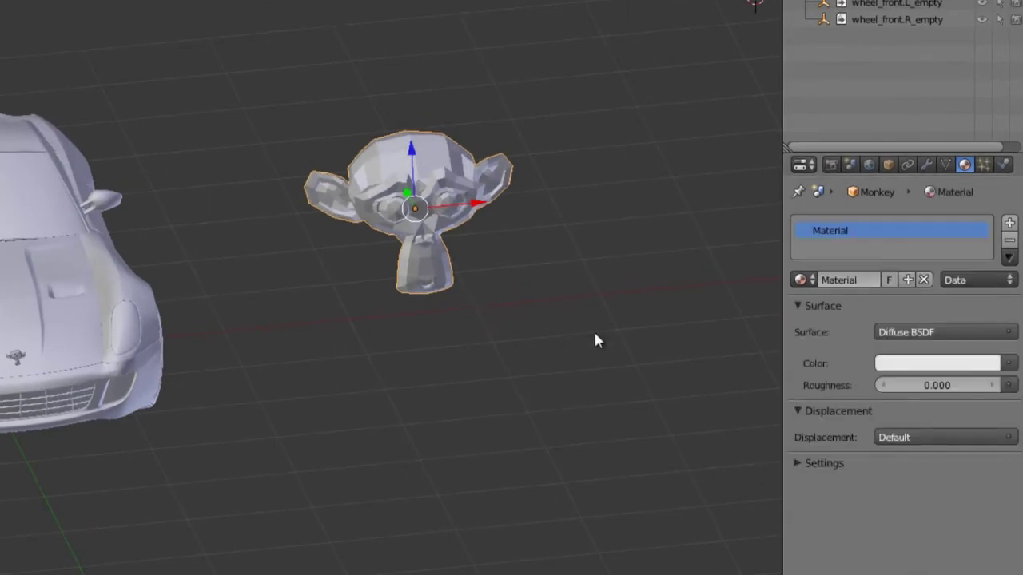
click(1007, 333)
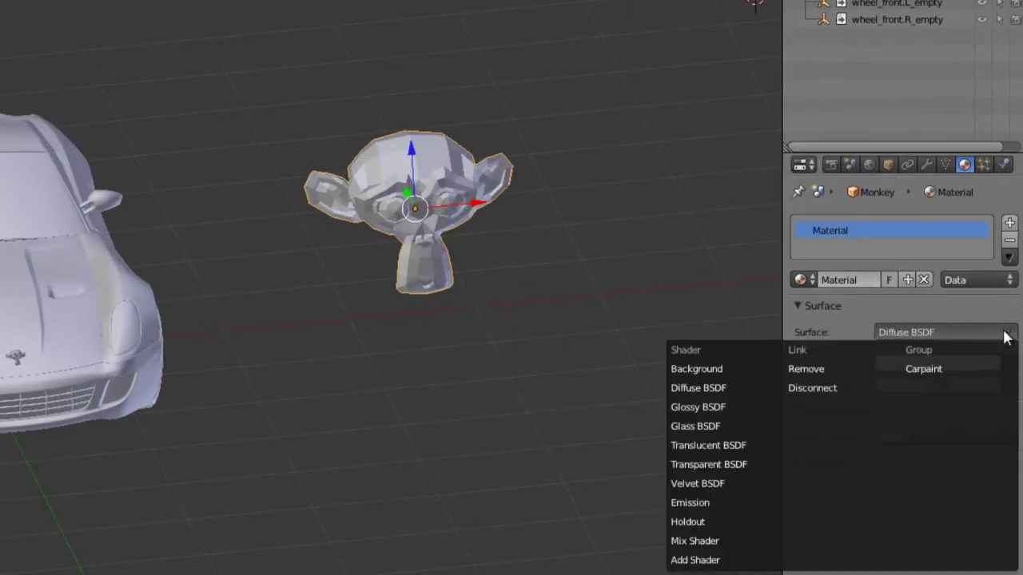
click(857, 335)
click(923, 333)
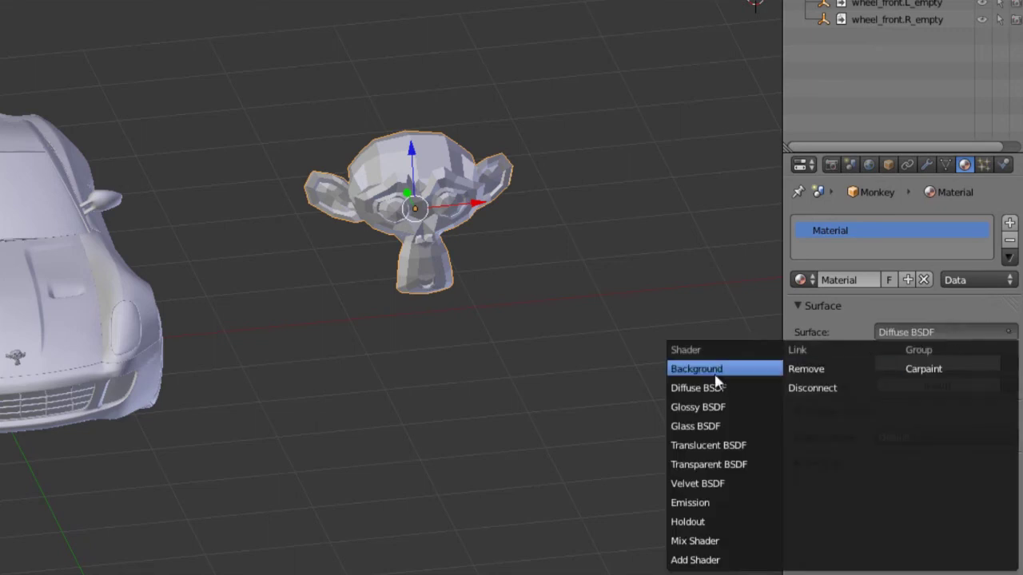
click(948, 370)
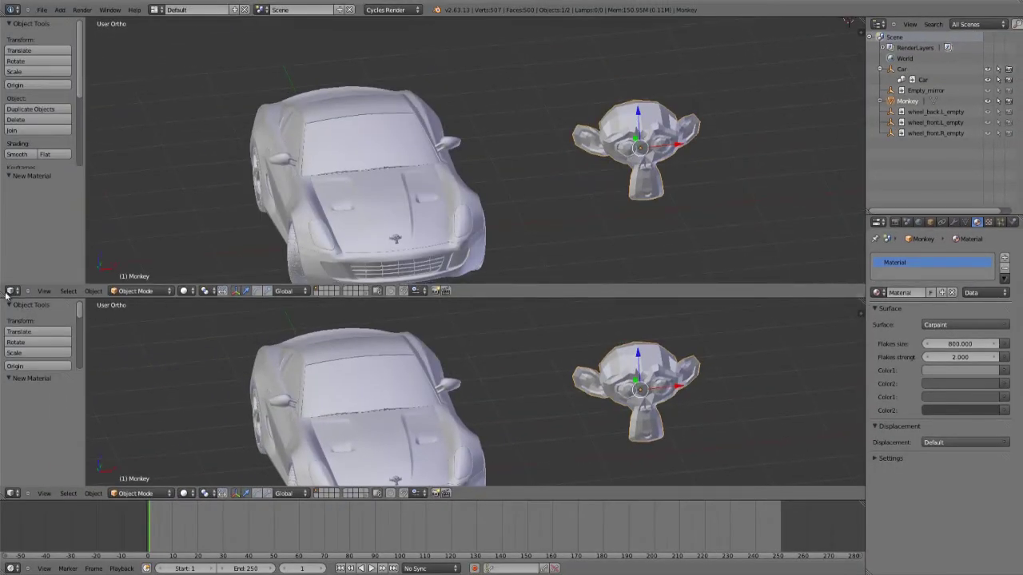
click(10, 291)
- Show the Monkey material's node tree and spread the Carpaint and Material Output nodes into view
click(36, 177)
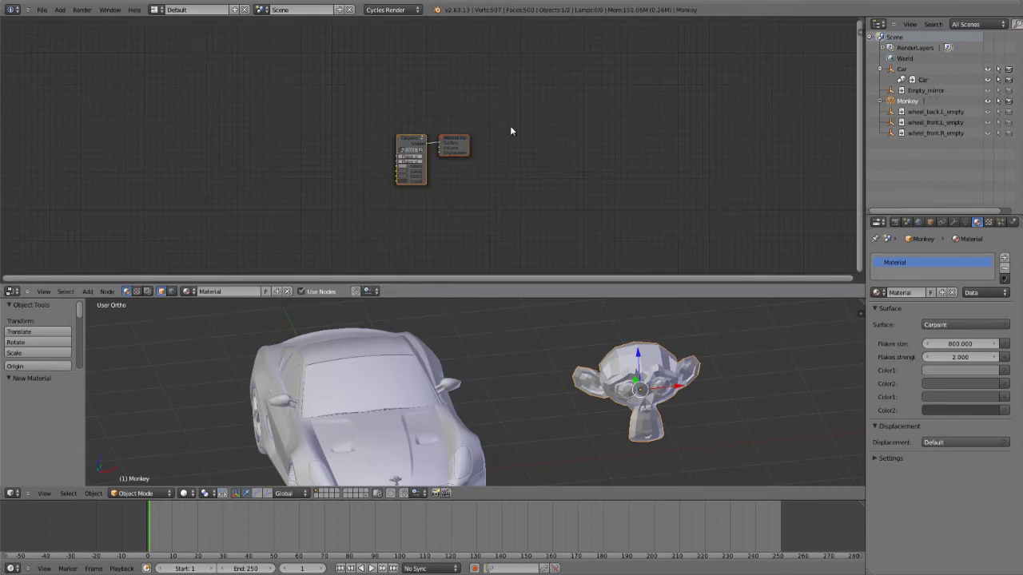
scroll(464, 192, up, 5)
drag(345, 118, 203, 120)
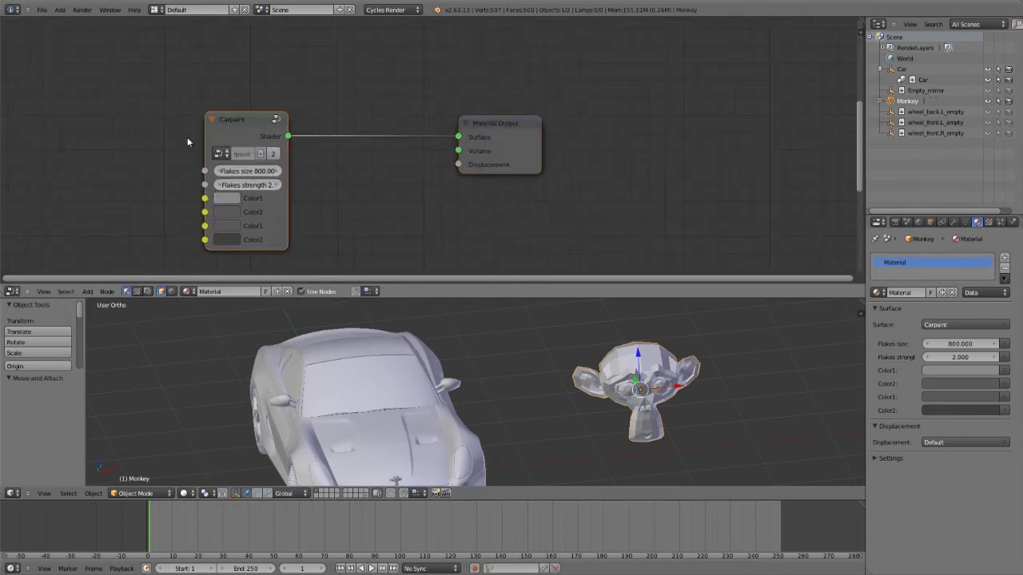
drag(494, 127, 545, 123)
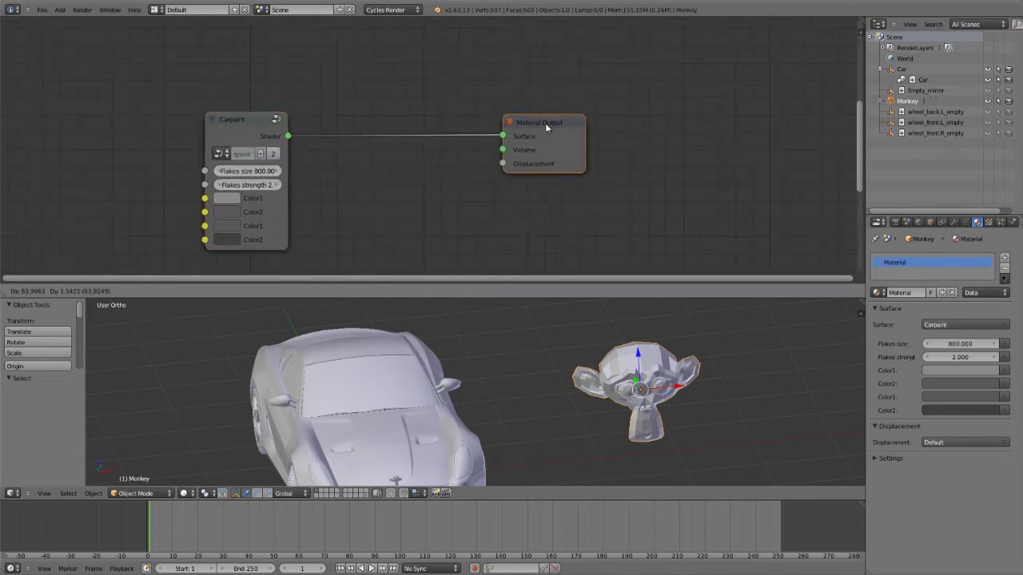
middle_drag(303, 171, 370, 126)
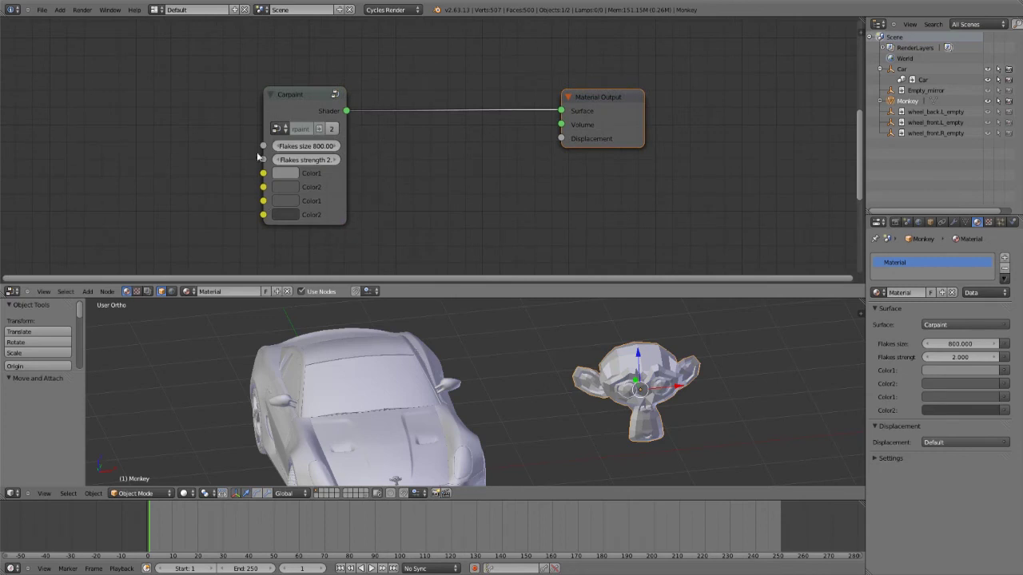
- Make the linked Carpaint group local, then shorten the node editor to enlarge the 3D view
click(296, 93)
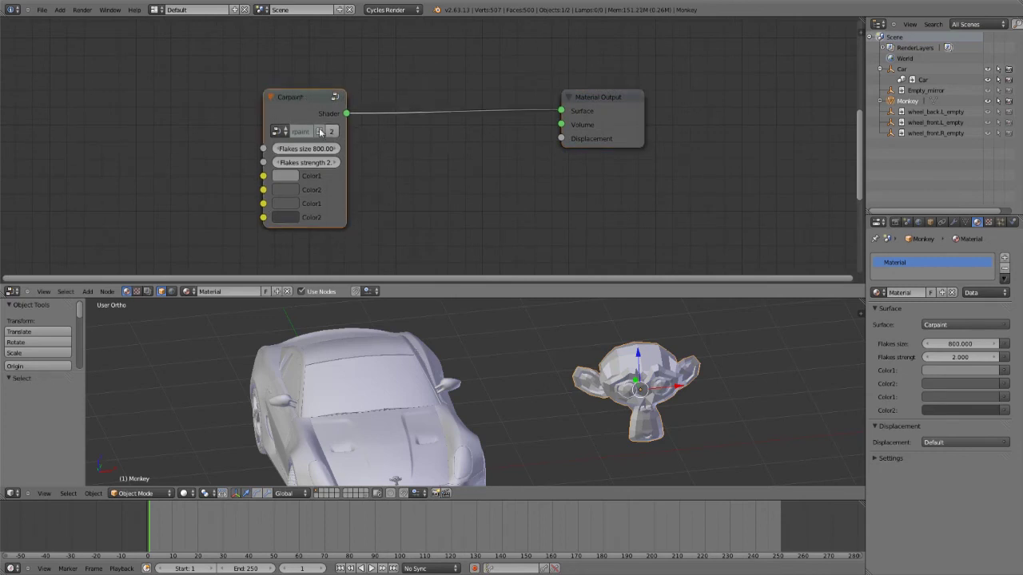
click(320, 131)
click(275, 131)
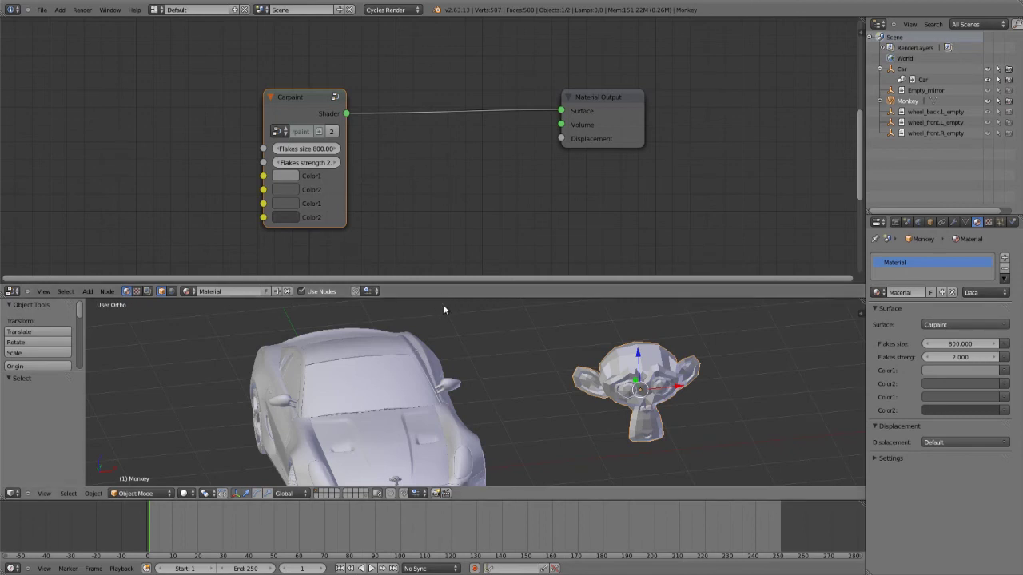
drag(444, 277, 443, 245)
middle_drag(421, 205, 464, 196)
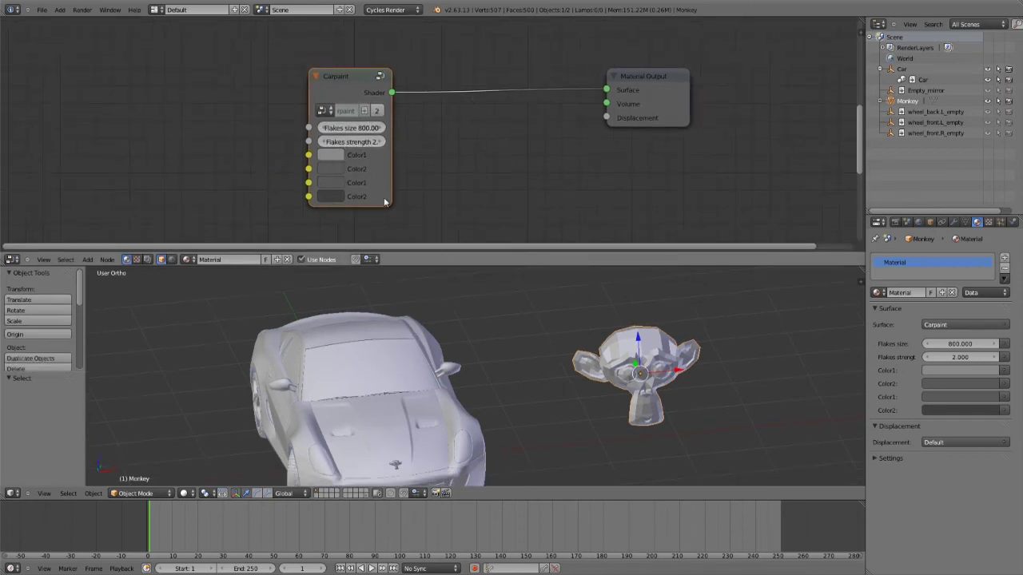
- Set Carpaint's first Color1 to a pale greenish-grey and switch the 3D view to Rendered shading
click(339, 155)
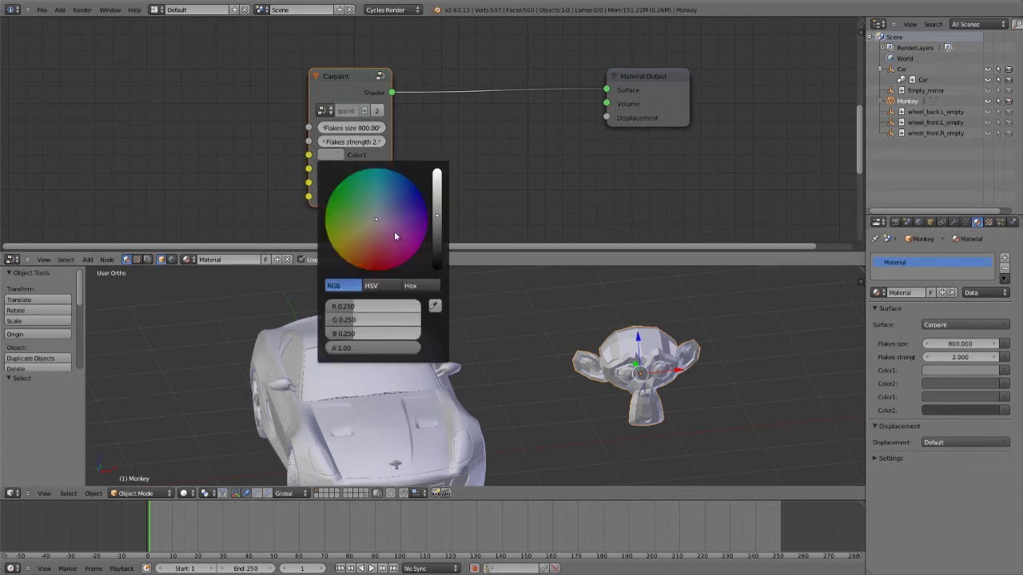
click(374, 222)
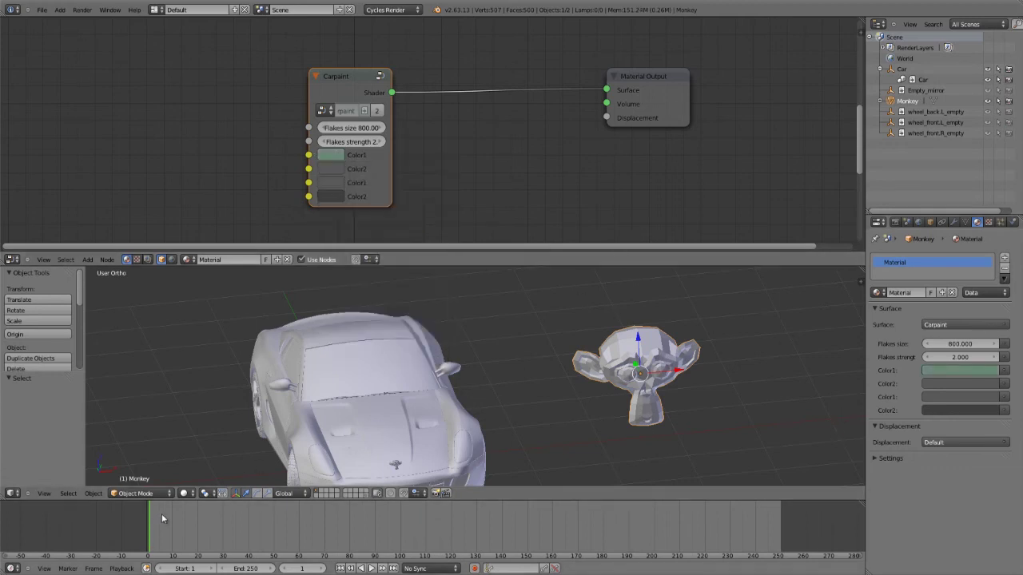
click(191, 493)
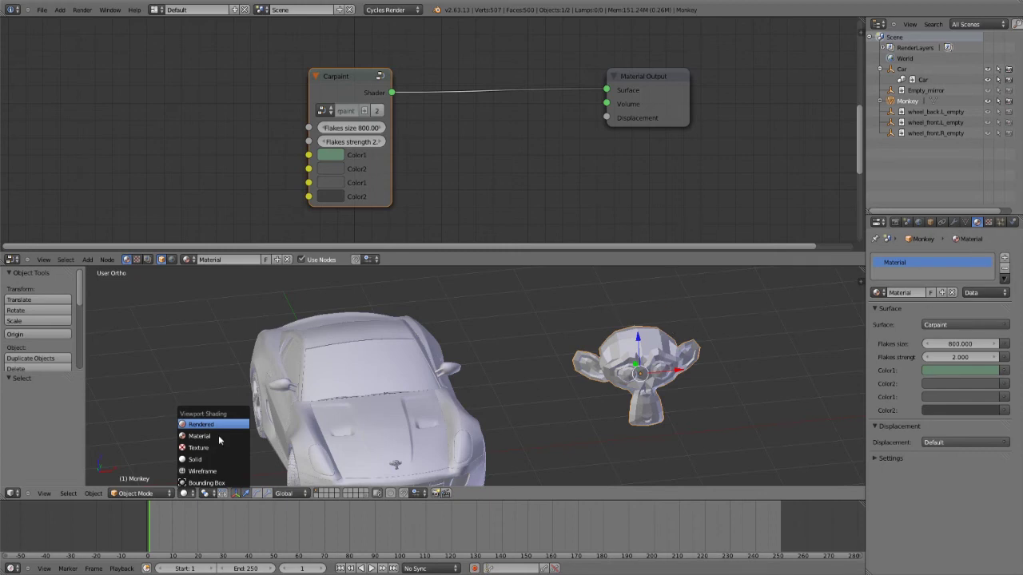
key(Return)
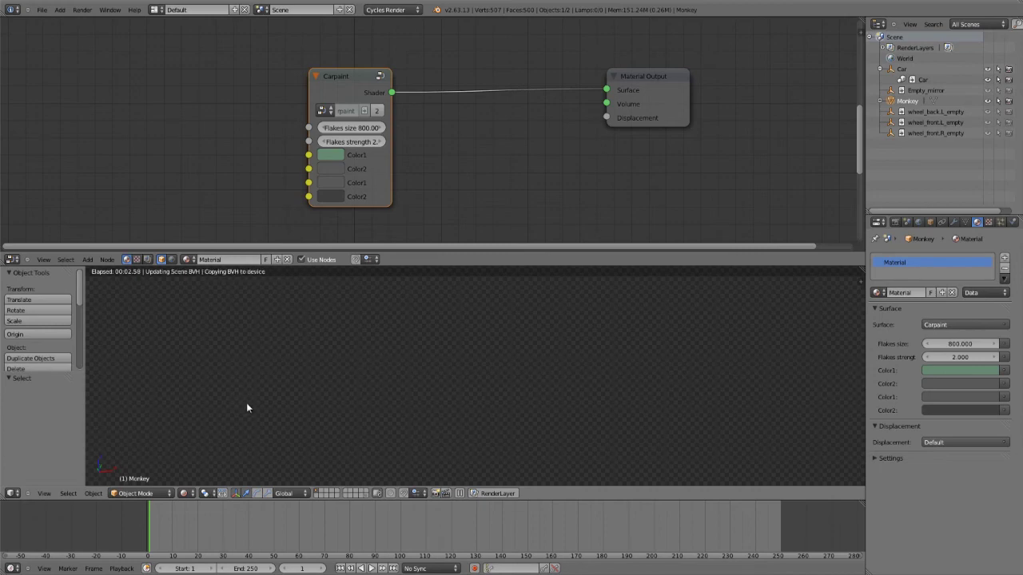
- Set the World colour to near white and Carpaint's Color1 to brick red
click(919, 221)
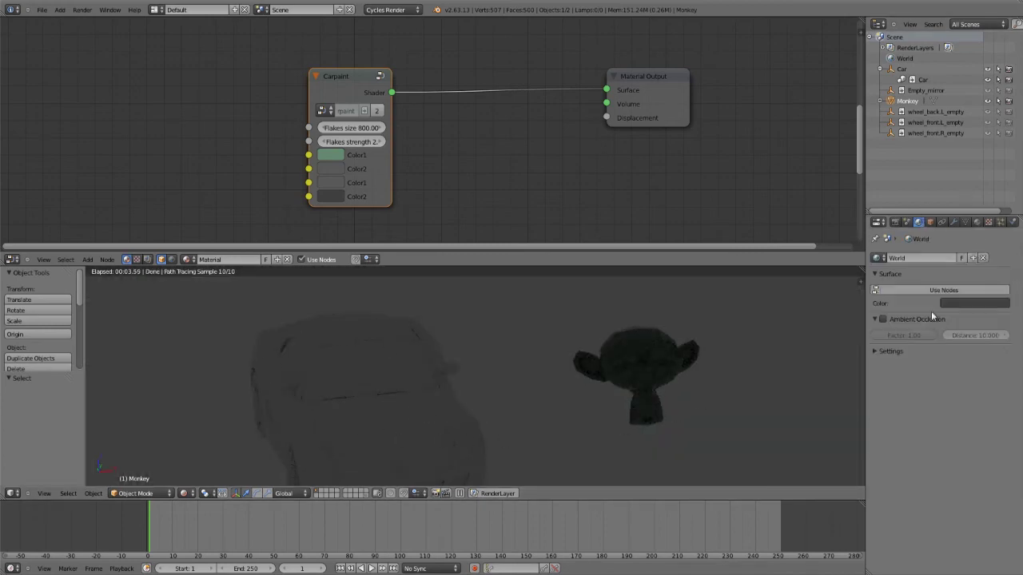
click(967, 303)
scroll(967, 302, up, 10)
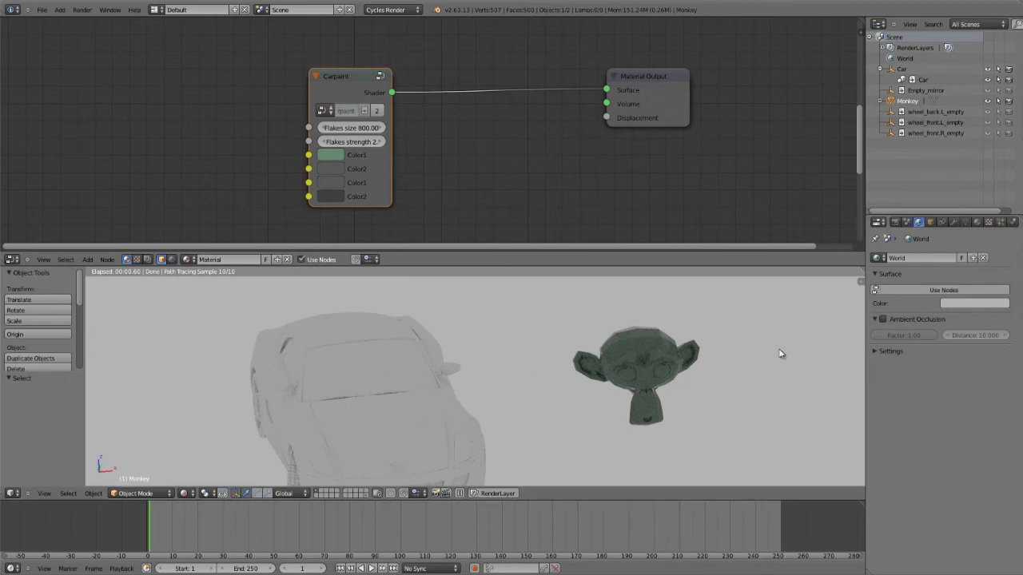
click(330, 154)
drag(363, 197, 363, 259)
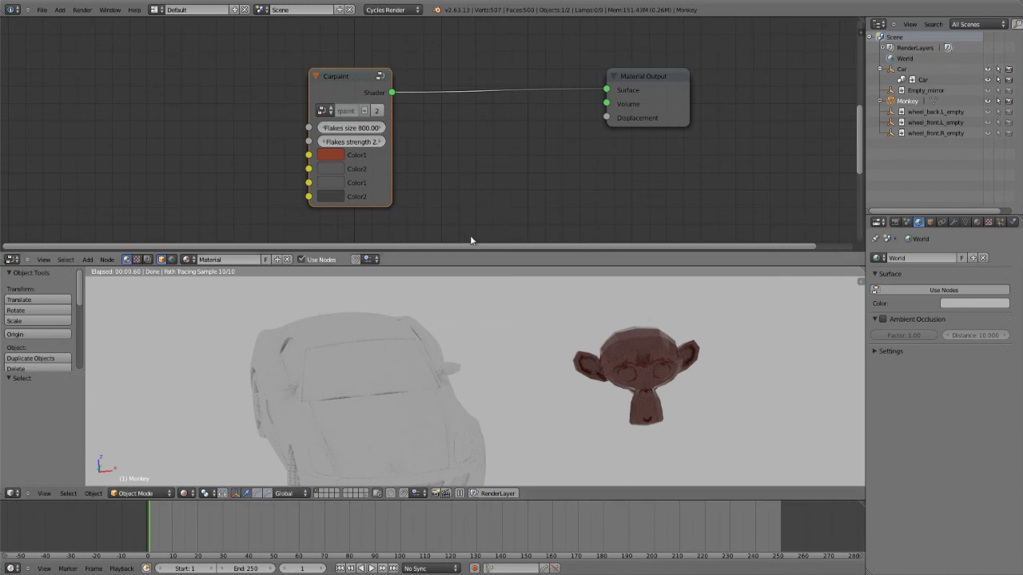
- Delete the monkey in wireframe view and merge the 3D view over the node editor
key(z)
key(x)
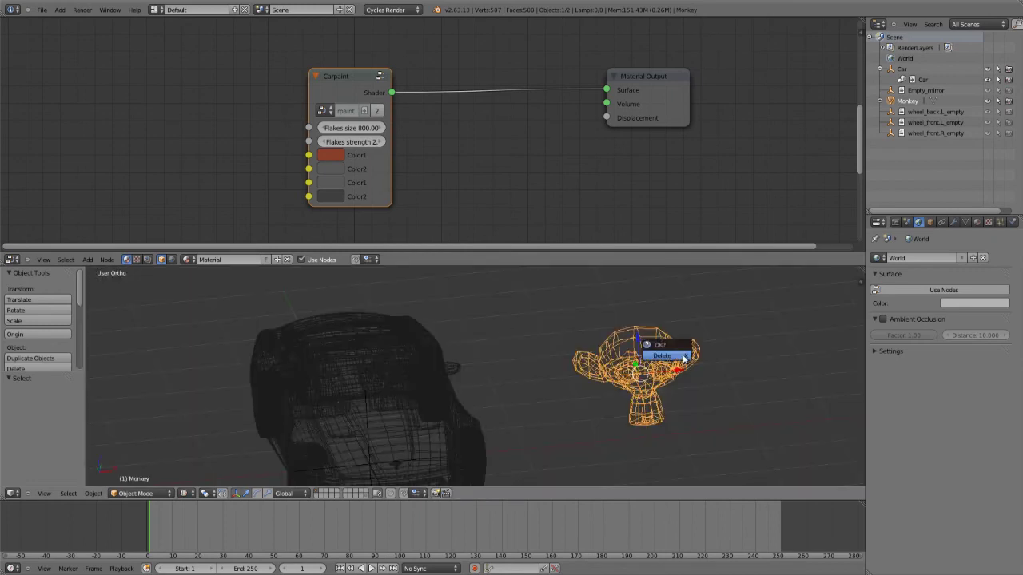
click(679, 359)
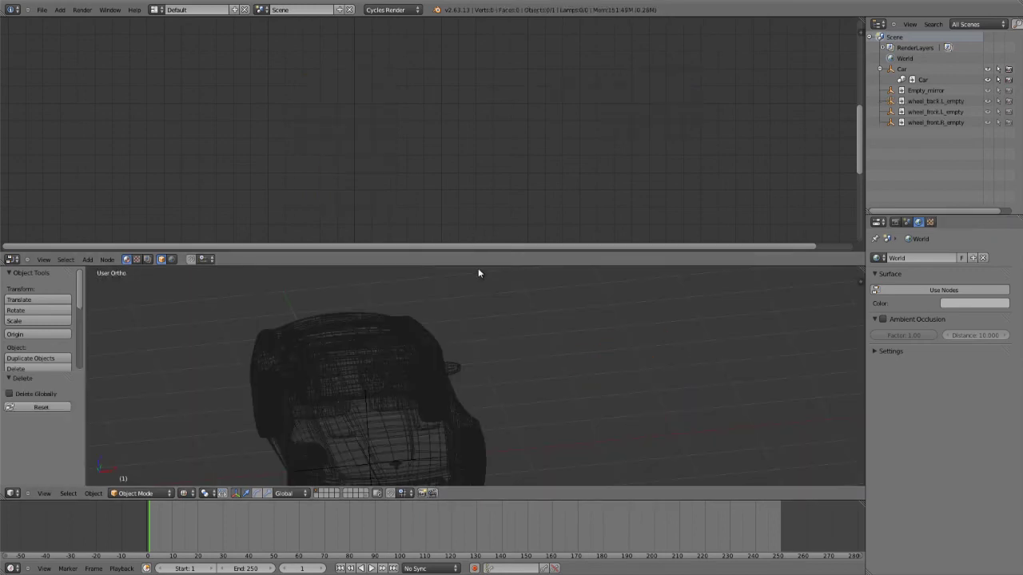
mouse_move(6, 263)
mouse_down()
mouse_move(384, 344)
mouse_move(400, 280)
mouse_up()
key(z)
- Select the linked car and frame it close up in a three-quarter view
right_click(439, 306)
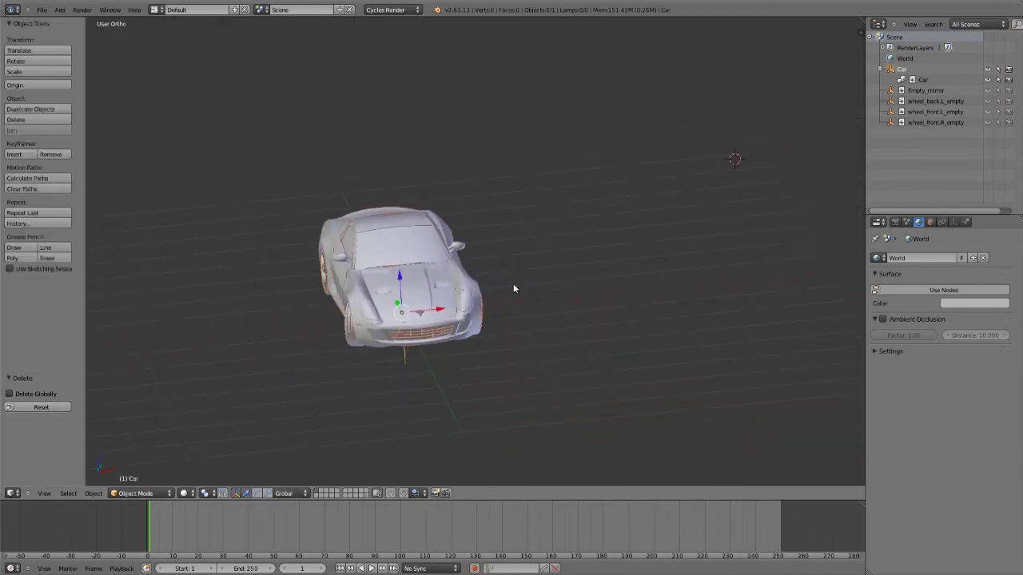
key(KP_Decimal)
middle_drag(584, 301, 576, 294)
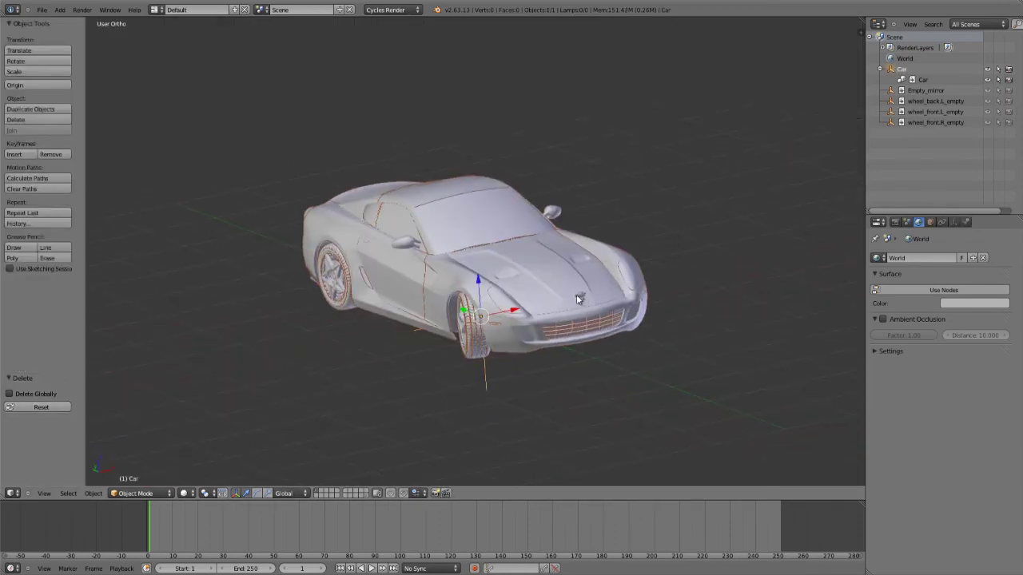
scroll(576, 294, up, 2)
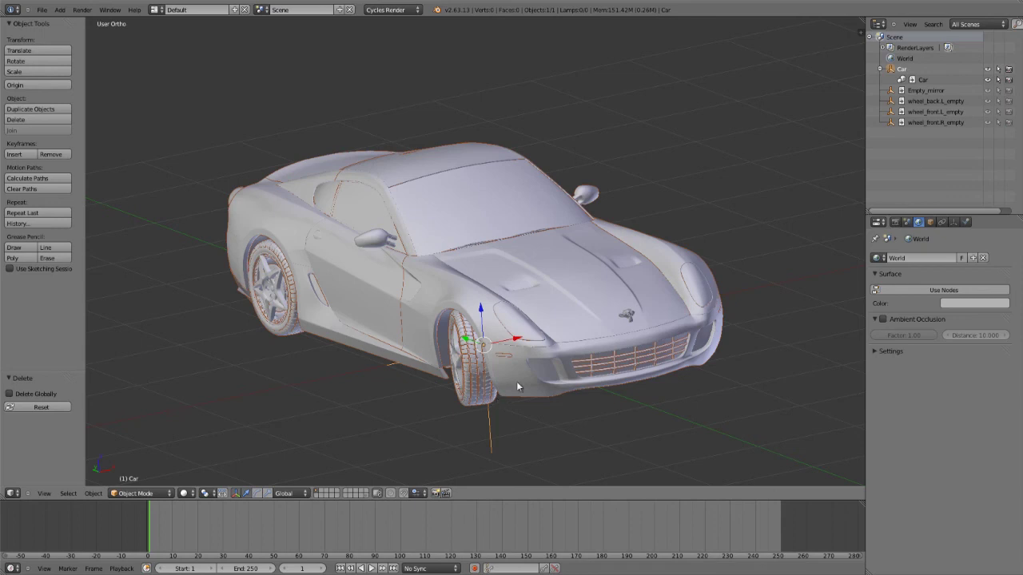
key(a)
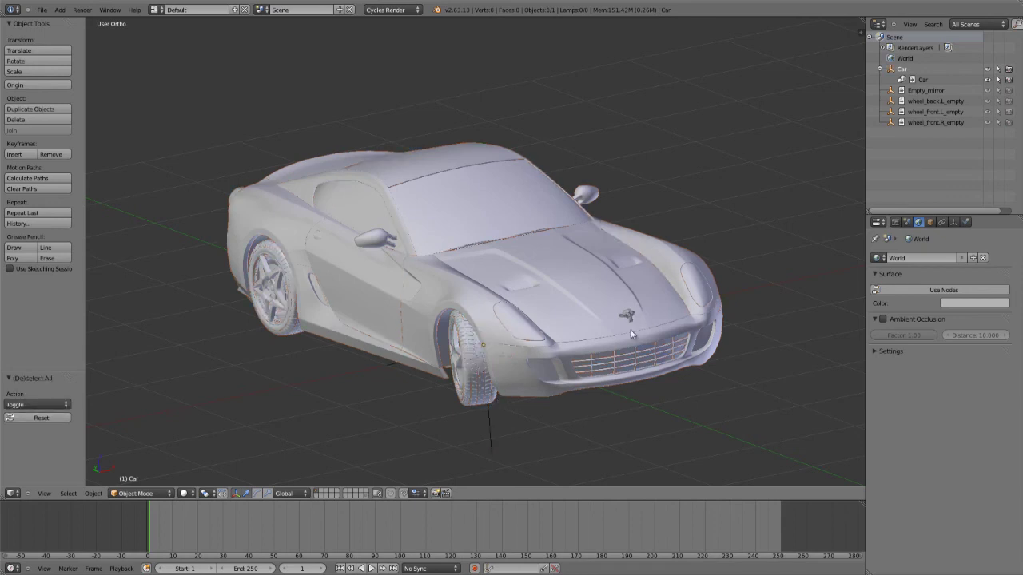
right_click(644, 319)
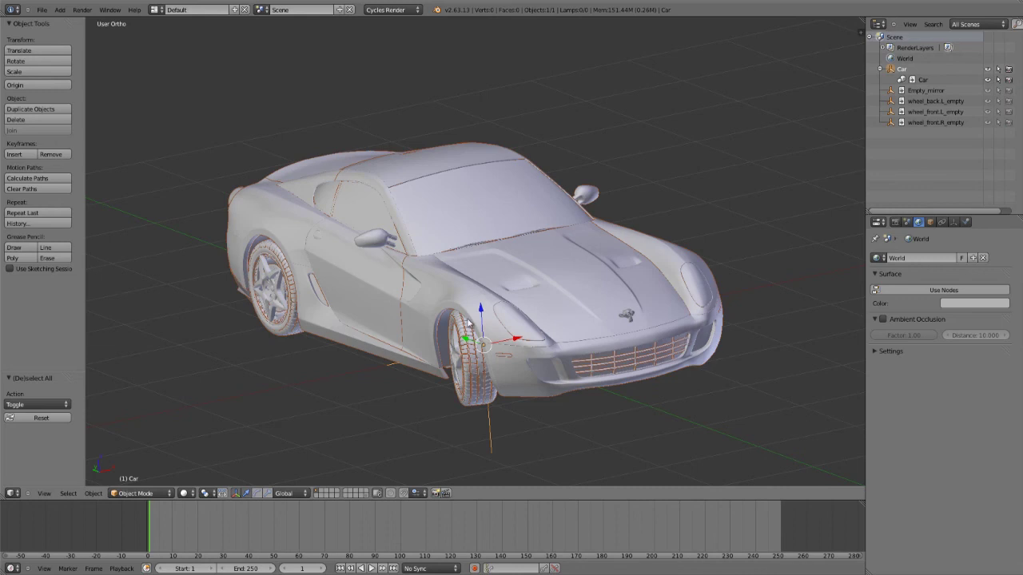
- In User Preferences, search 'edit' and enable the Testing add-on Object: Edit Linked Library
key(ctrl+alt+u)
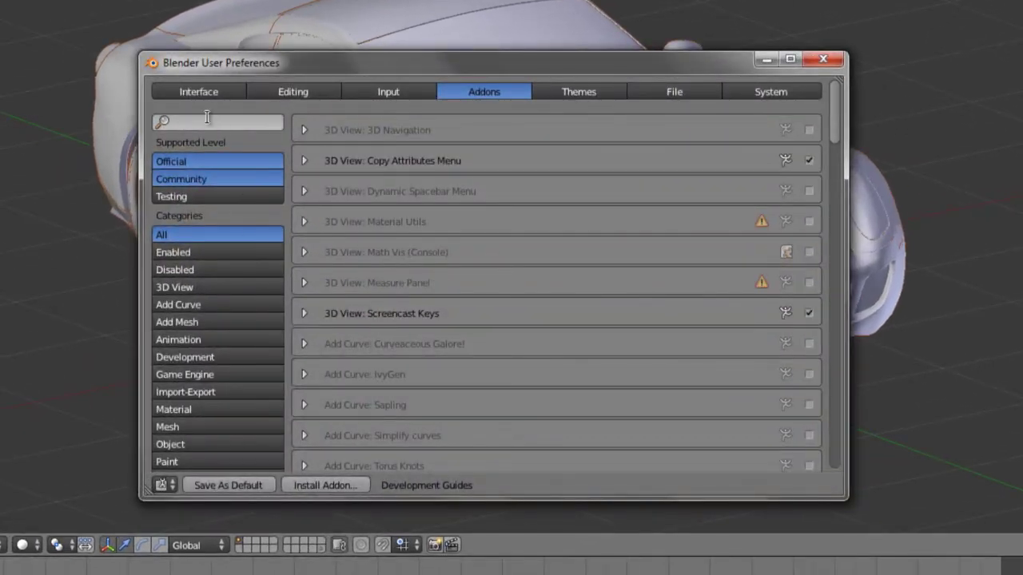
click(206, 117)
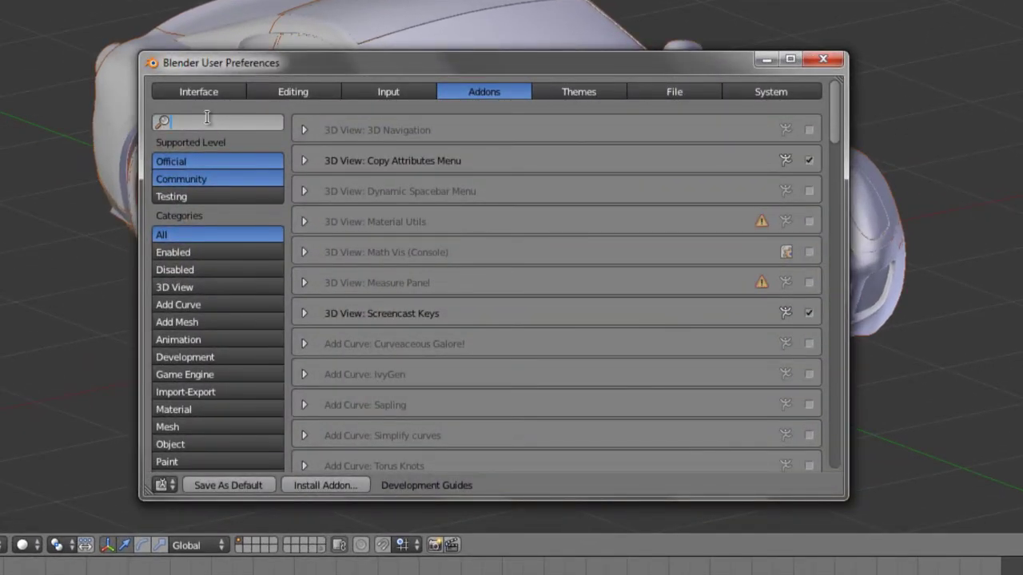
text(edit)
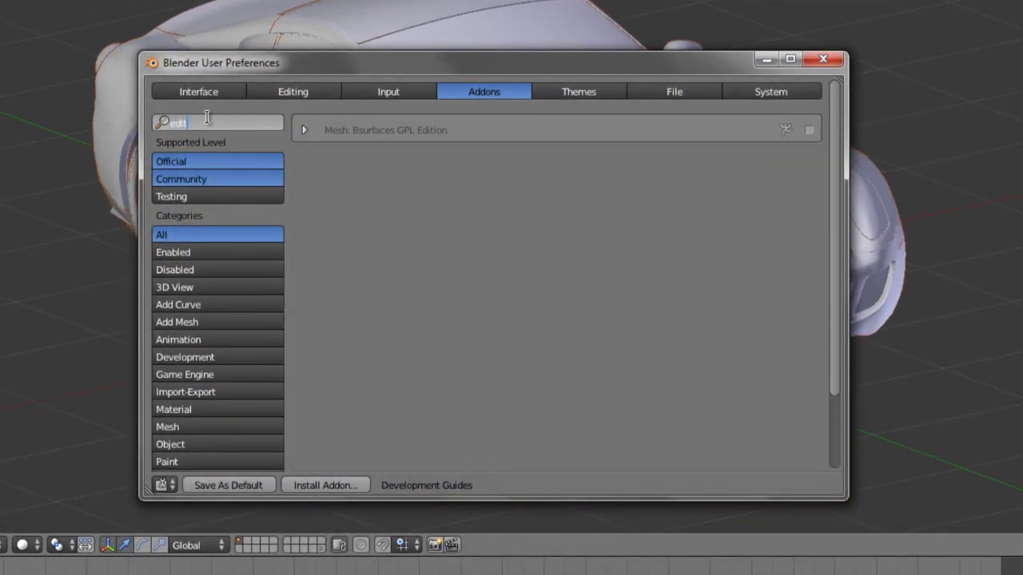
key(Return)
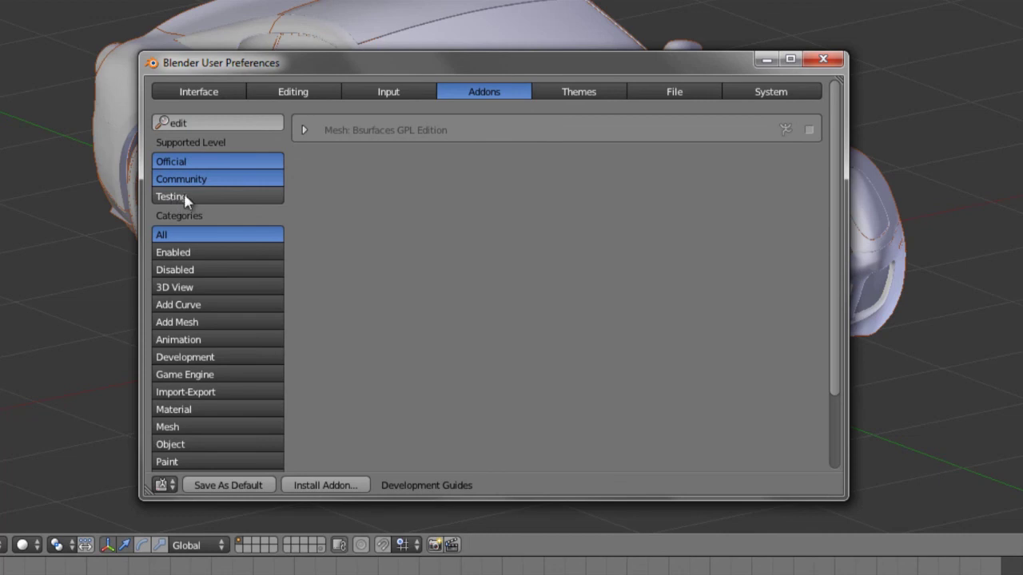
click(184, 196)
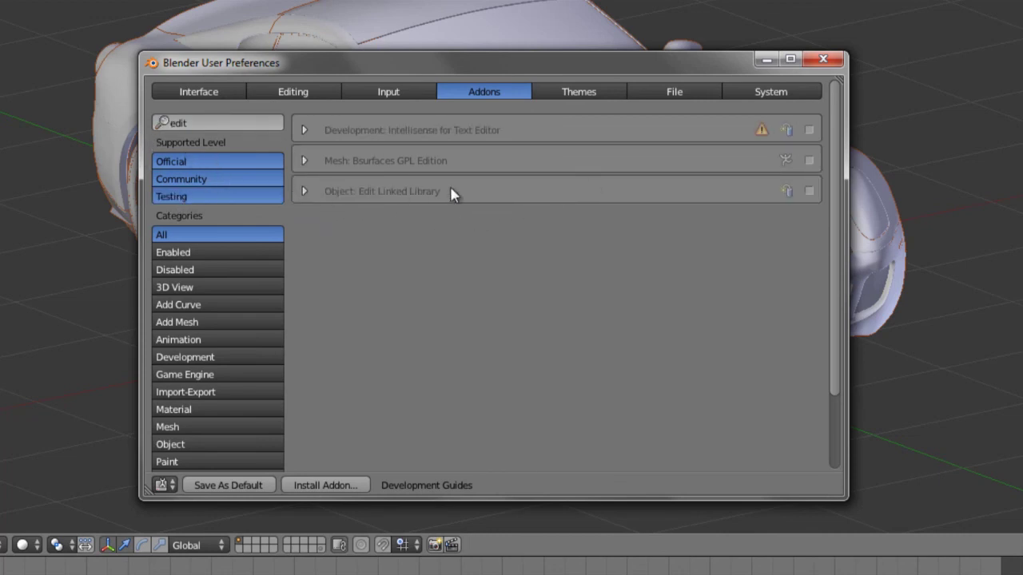
click(304, 192)
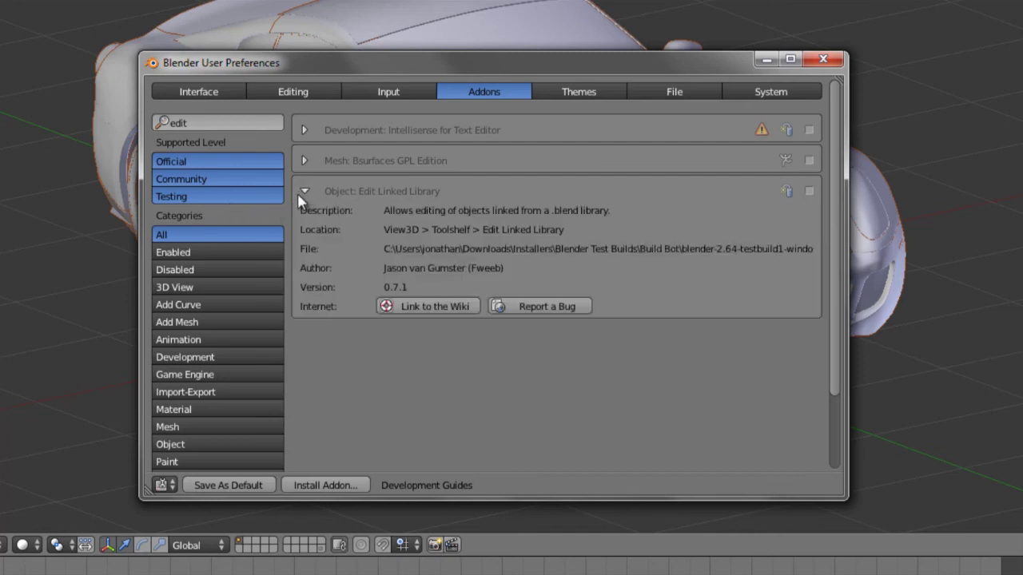
click(808, 192)
click(831, 58)
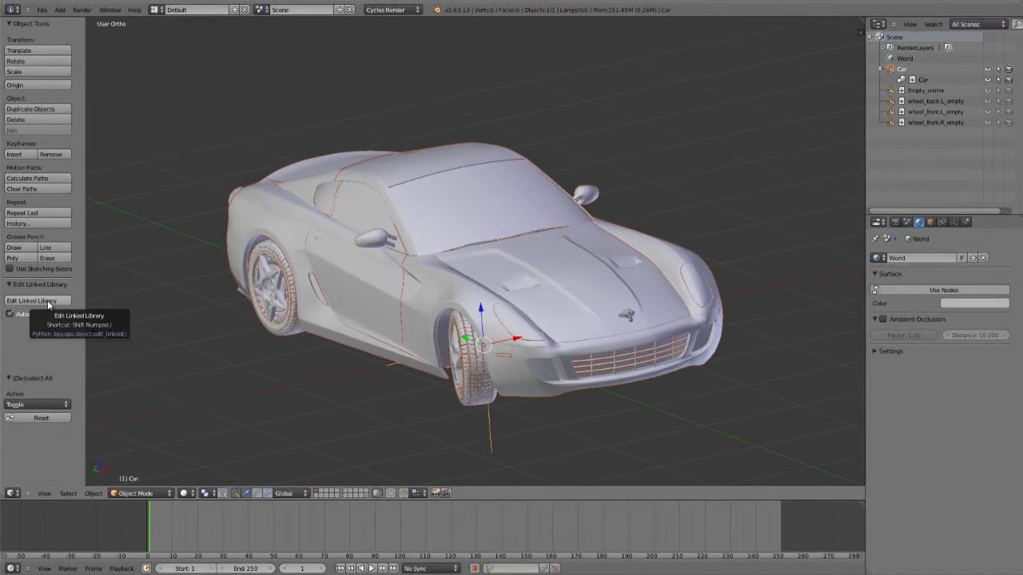
- Open car_sport.blend with Edit Linked Library and delete its monkey hood badge
click(47, 301)
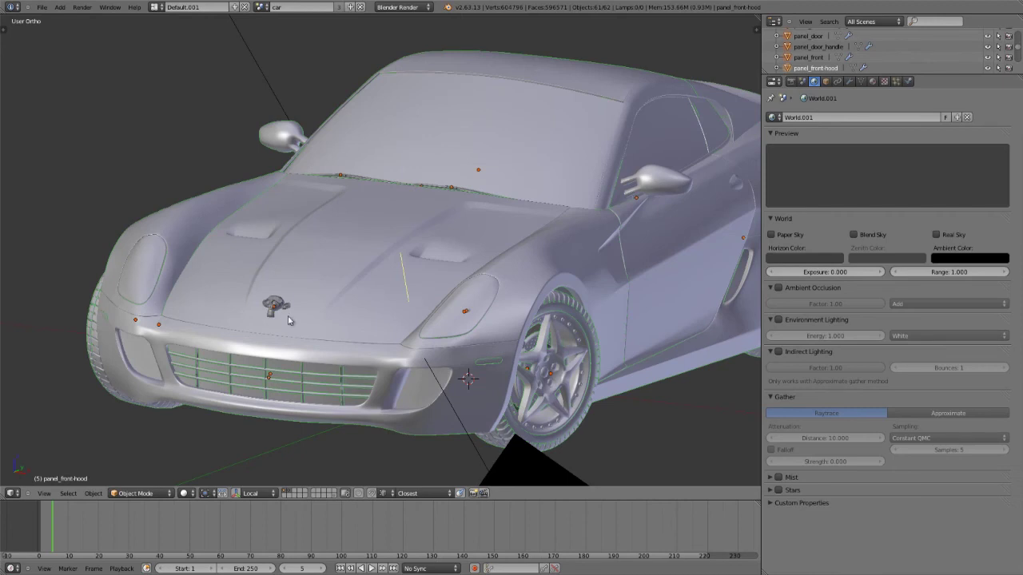
key(z)
key(x)
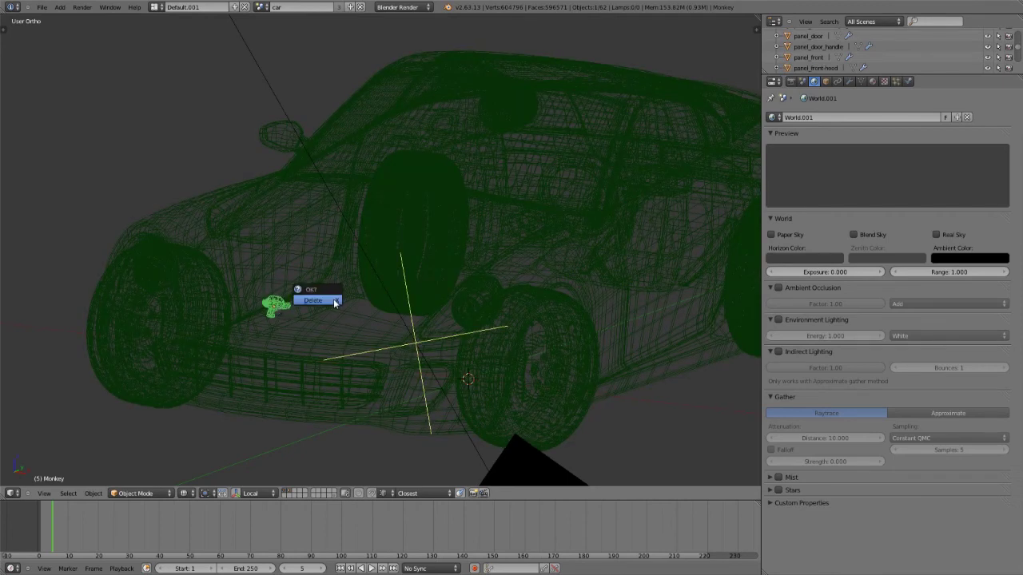
click(329, 296)
key(z)
- Toggle autosave, select the car's front hood, and go back to the original scene file
key(t)
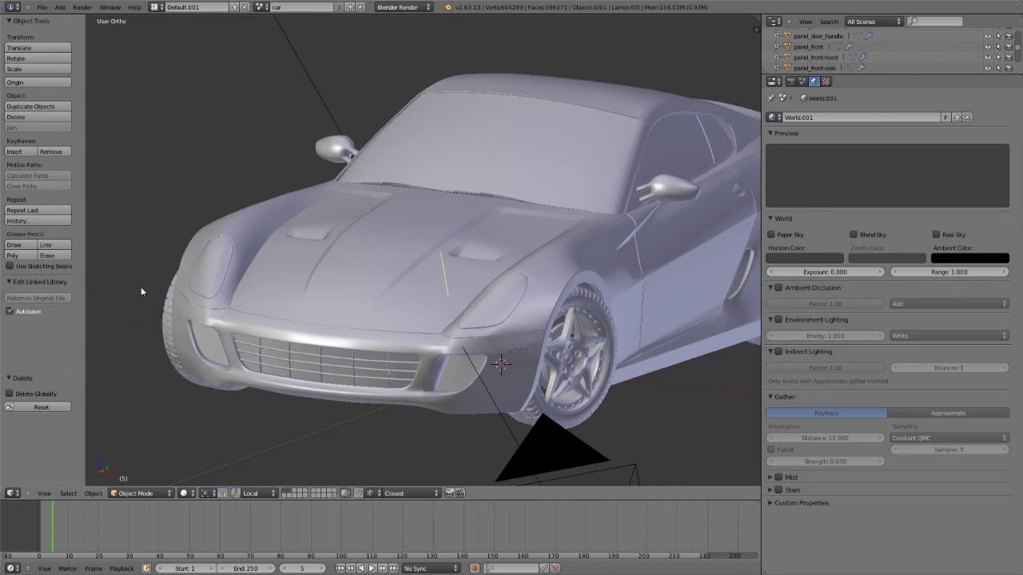
click(10, 311)
right_click(483, 249)
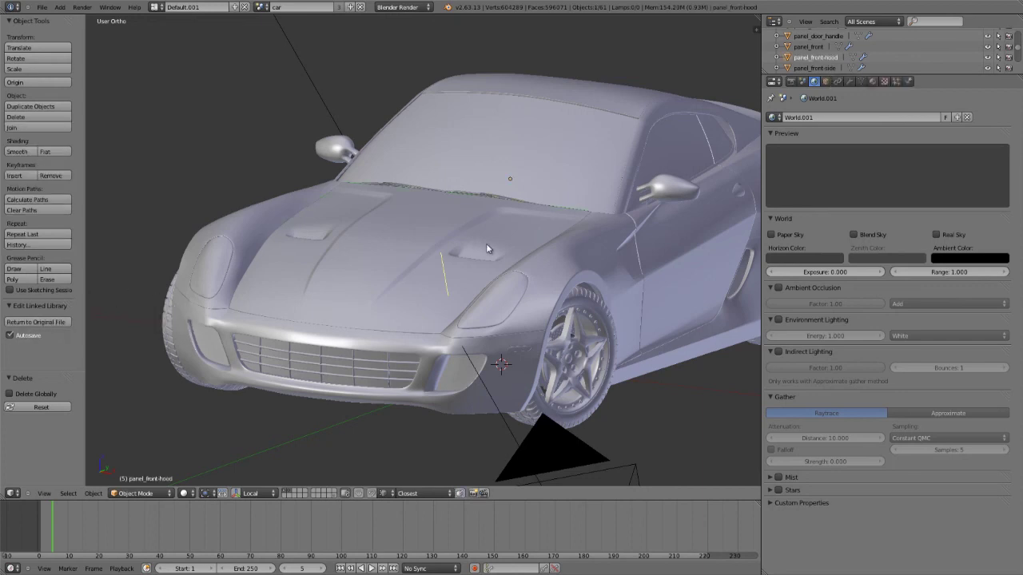
key(z)
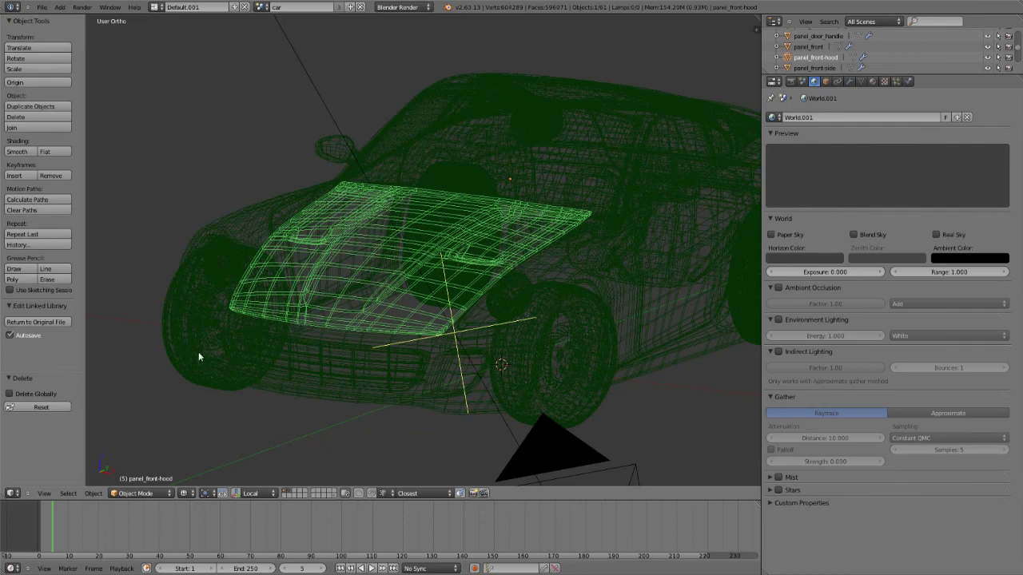
click(54, 324)
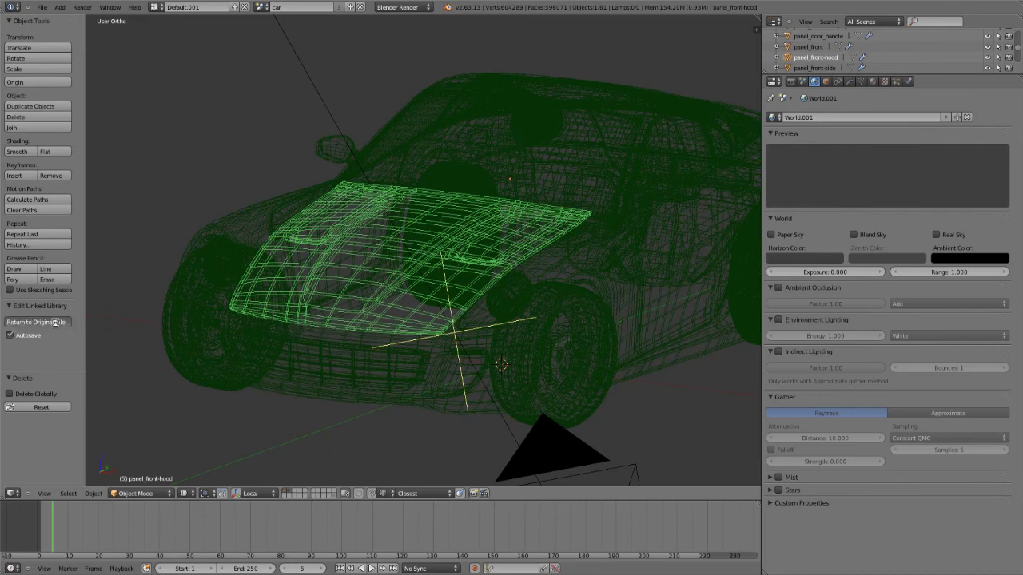